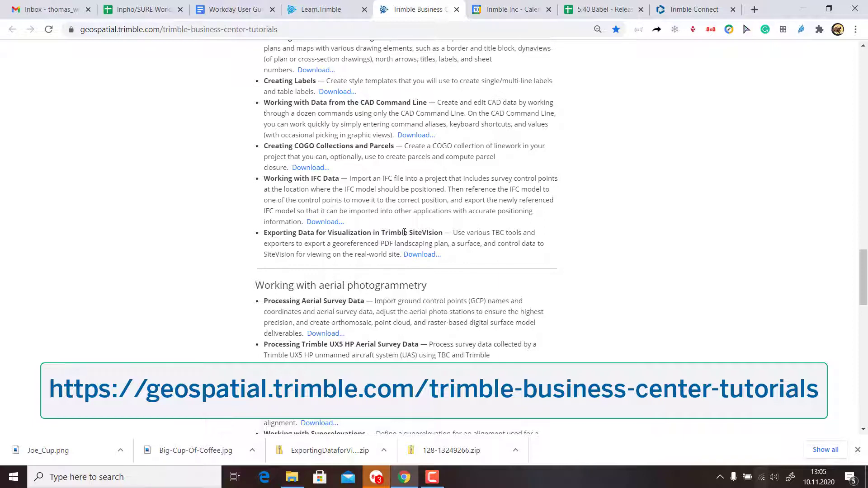
# Step: Check the TBC tutorials page URL in Chrome and bring up the downloaded SiteVision tutorial folder
pyautogui.click(294, 30)
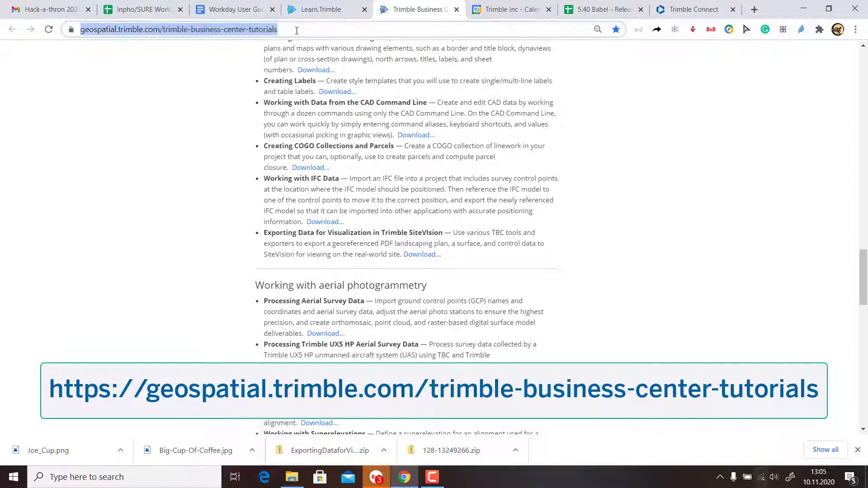
pyautogui.click(305, 28)
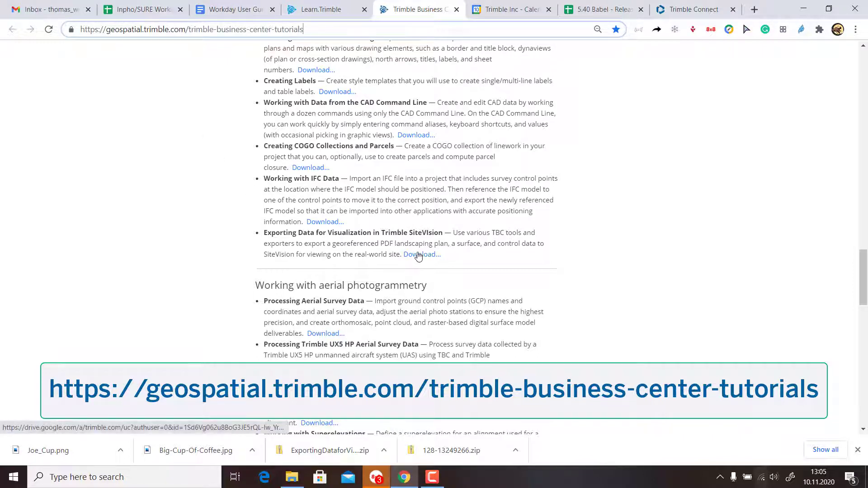
pyautogui.click(293, 478)
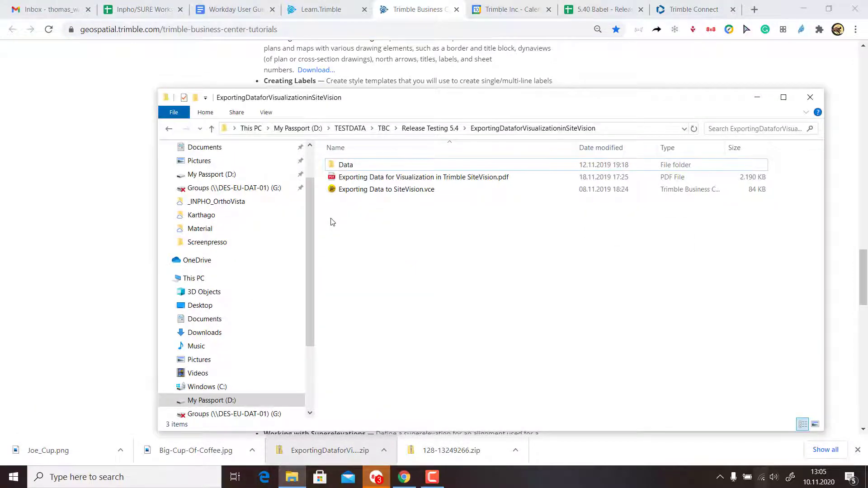
# Step: Open the SiteVision tutorial PDF in Edge and scroll to Step 1, Open the project
pyautogui.doubleClick(362, 177)
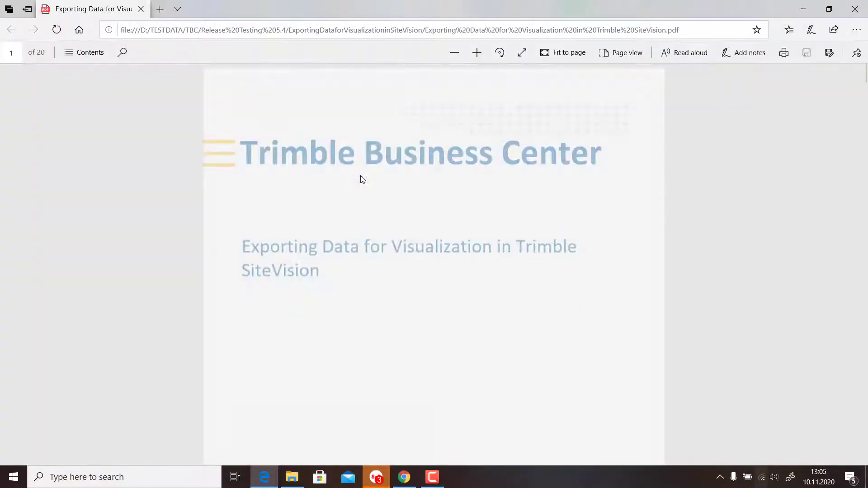
pyautogui.scroll(-10, 361, 179)
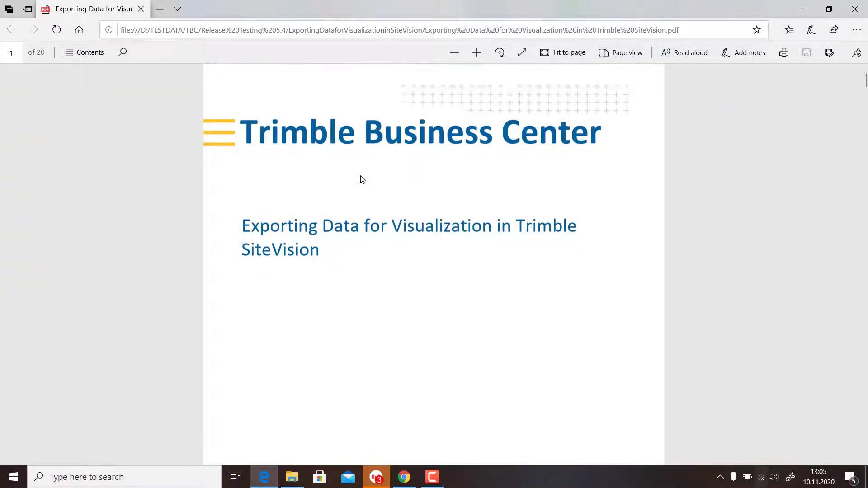
pyautogui.scroll(-10, 362, 179)
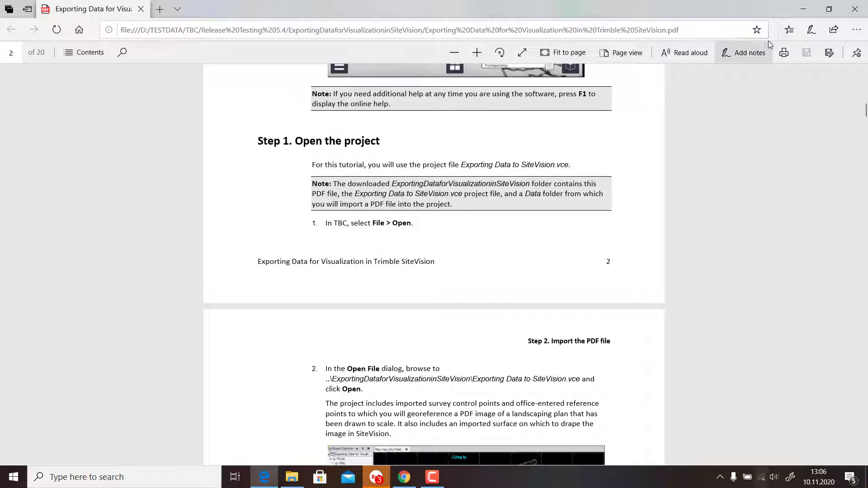
# Step: Minimize Edge, the tutorial folder window and Chrome to clear the desktop
pyautogui.click(804, 9)
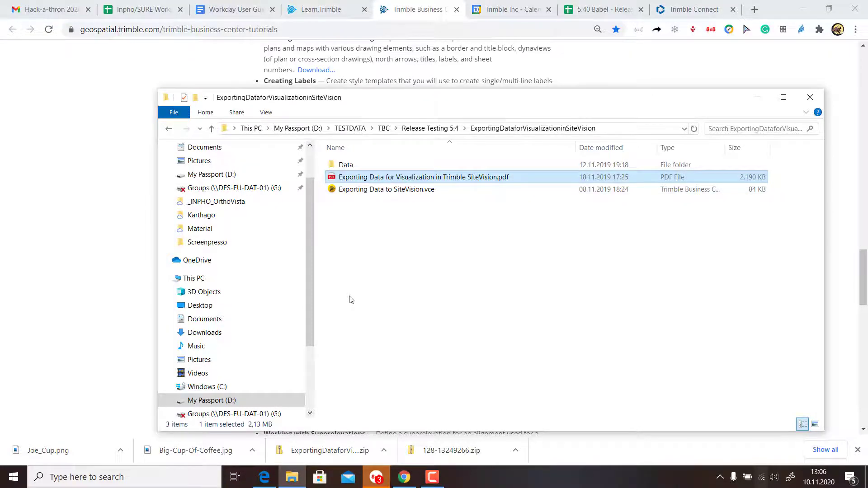
pyautogui.click(807, 9)
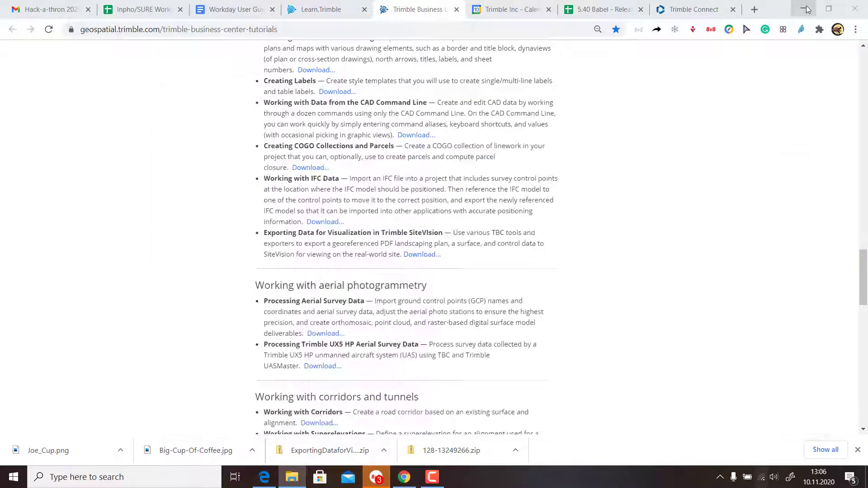
pyautogui.click(807, 9)
# Step: Launch TBC and open Exporting Data to SiteVision.vce from D:\TESTDATA\TBC\Release Testing 5.4
pyautogui.click(65, 358)
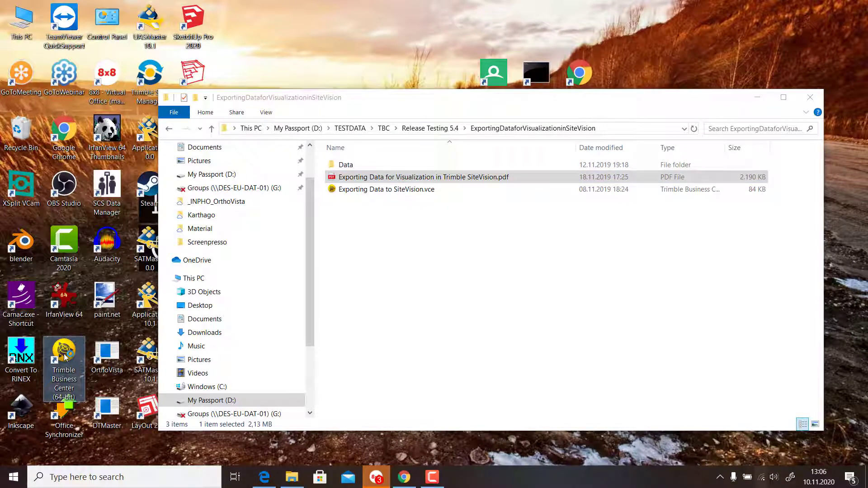
pyautogui.doubleClick(65, 357)
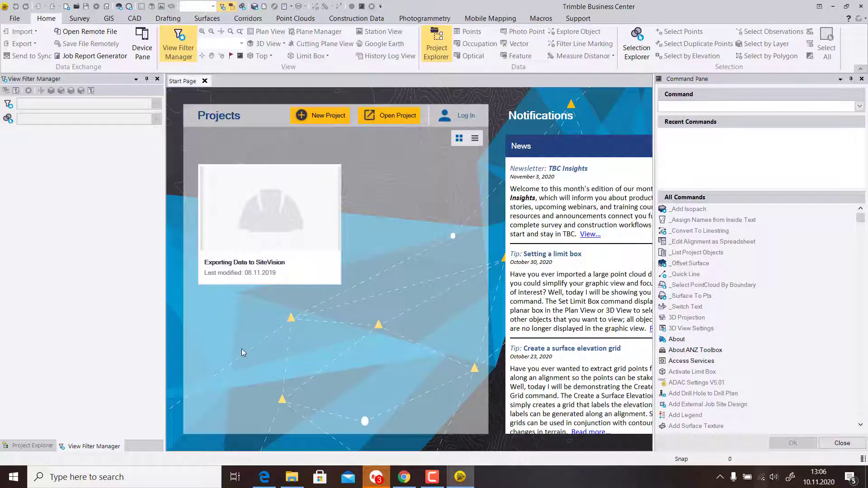
pyautogui.click(16, 19)
pyautogui.click(24, 49)
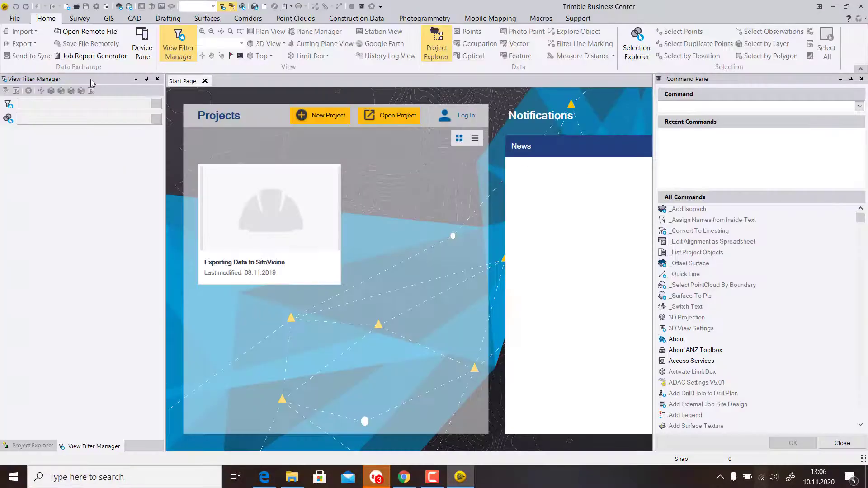
pyautogui.click(57, 188)
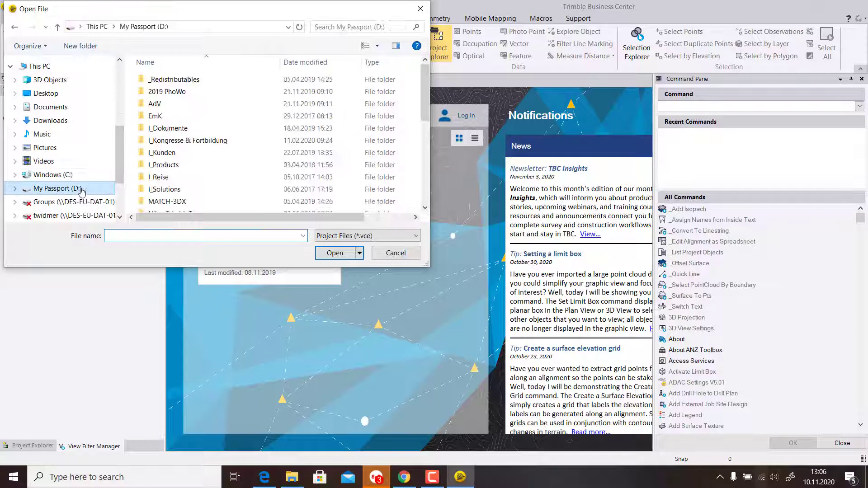
pyautogui.scroll(-5, 159, 188)
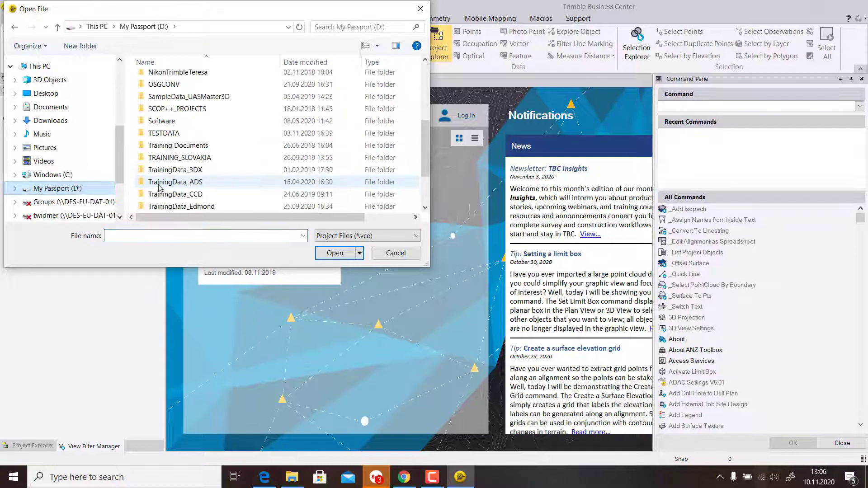
pyautogui.doubleClick(164, 133)
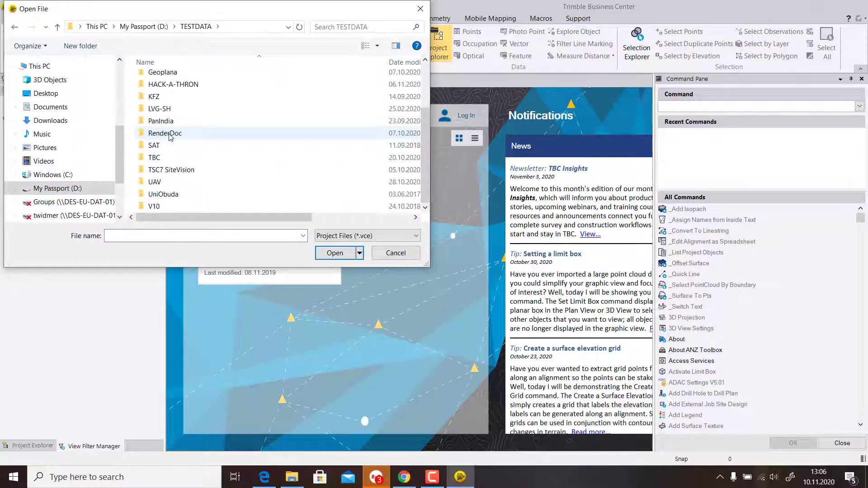
pyautogui.doubleClick(163, 157)
pyautogui.doubleClick(169, 84)
pyautogui.doubleClick(168, 82)
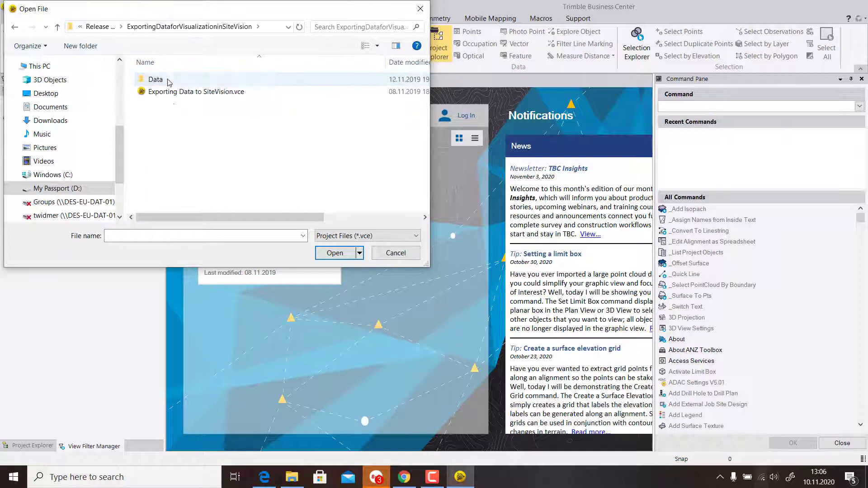
pyautogui.click(174, 92)
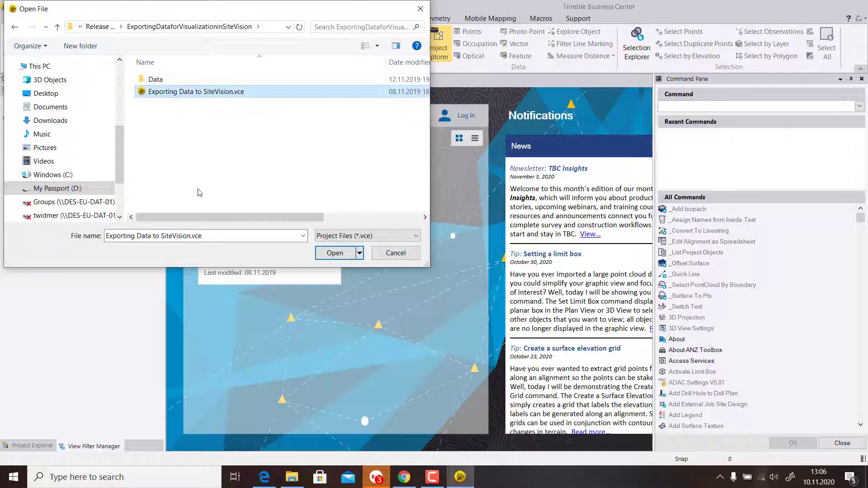
pyautogui.click(326, 253)
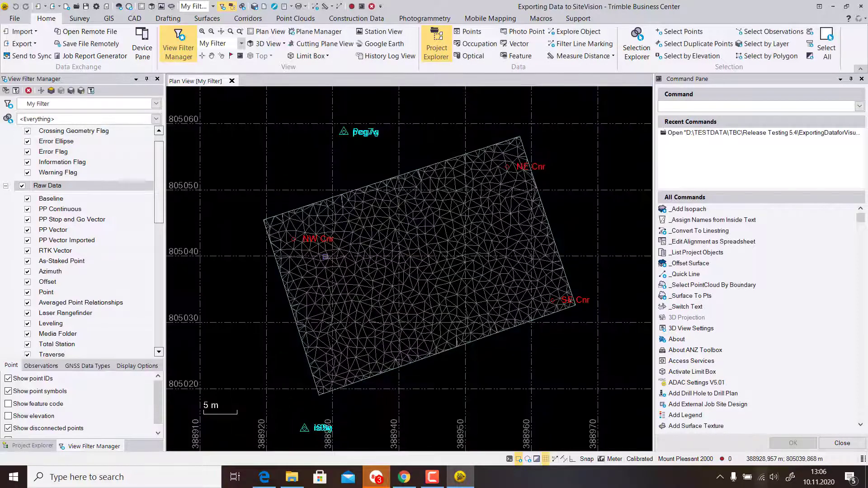
pyautogui.click(264, 475)
pyautogui.scroll(-4, 317, 371)
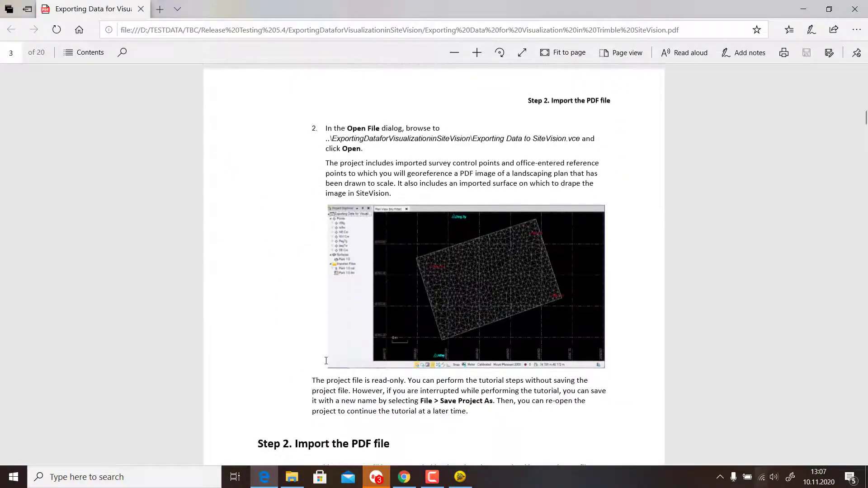
pyautogui.scroll(-5, 326, 359)
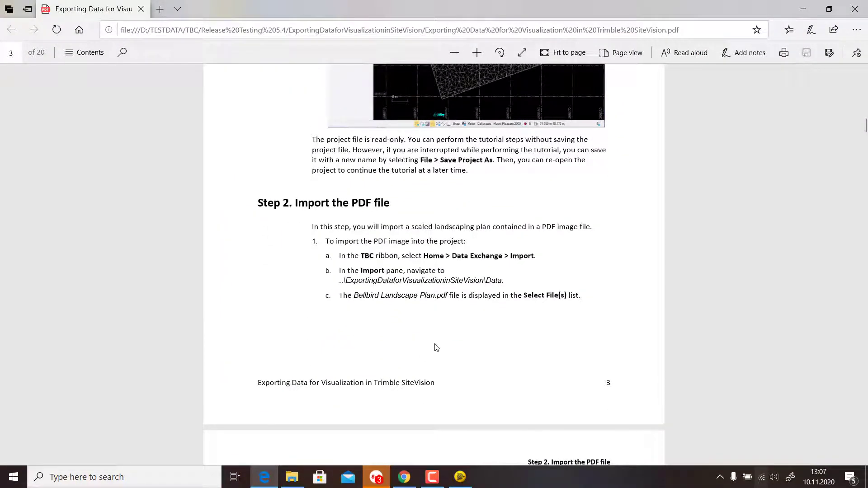
pyautogui.scroll(-4, 437, 348)
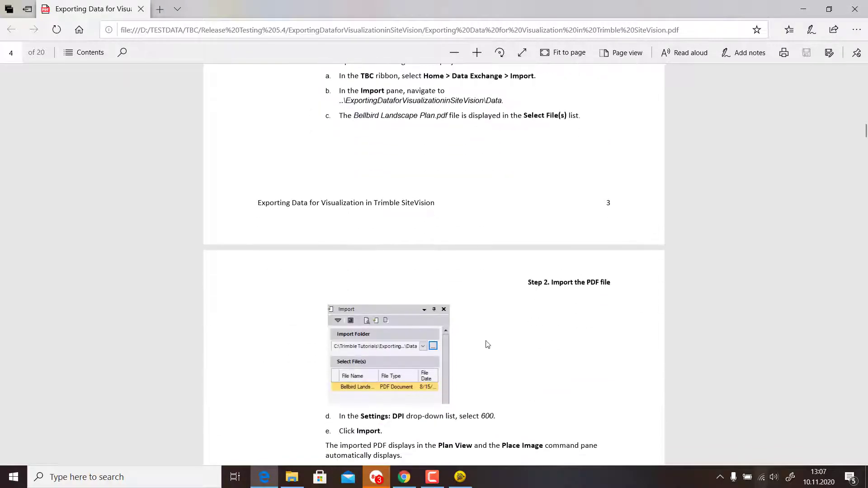
pyautogui.scroll(2, 487, 346)
pyautogui.scroll(2, 487, 346)
pyautogui.scroll(1, 487, 346)
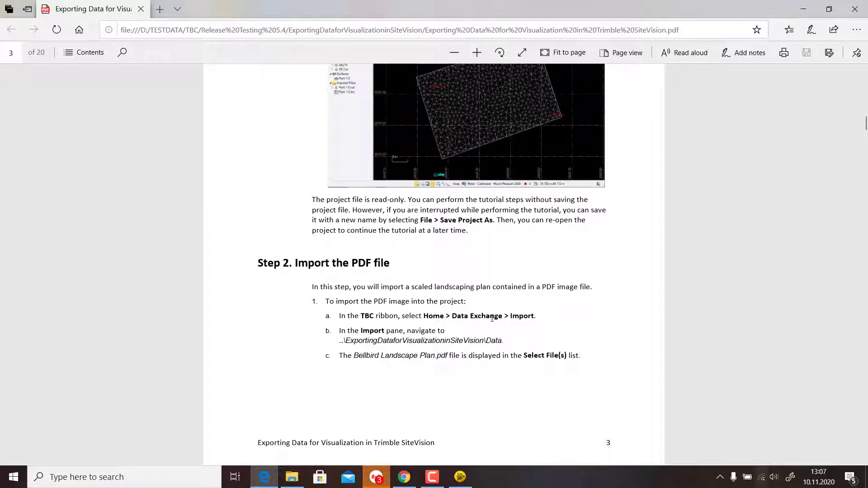
pyautogui.click(461, 478)
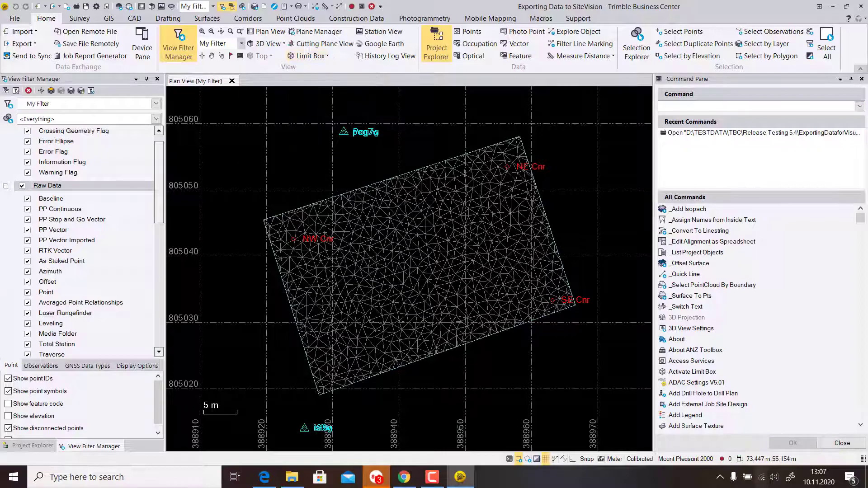
pyautogui.click(265, 478)
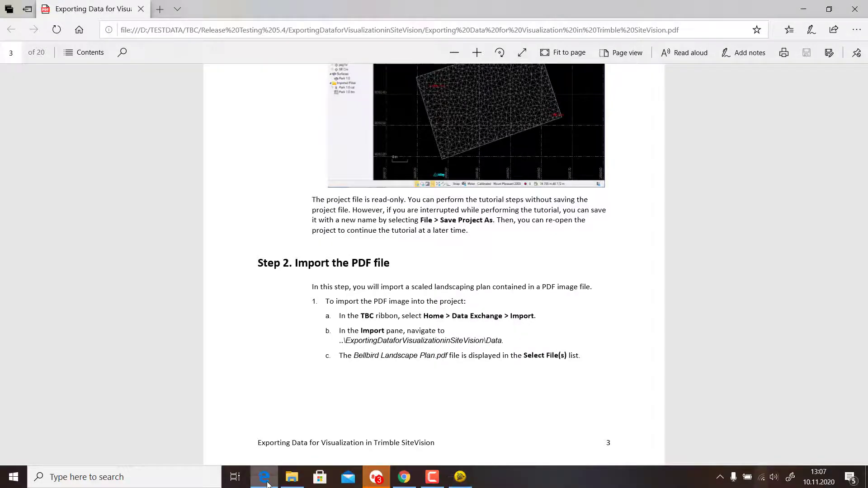
pyautogui.click(266, 480)
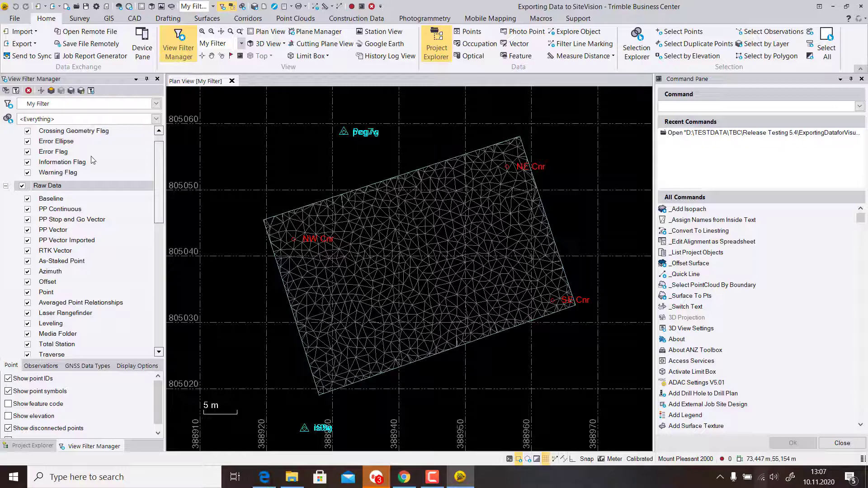
# Step: Start an import in TBC and review the tutorial PDF's import instructions
pyautogui.click(14, 32)
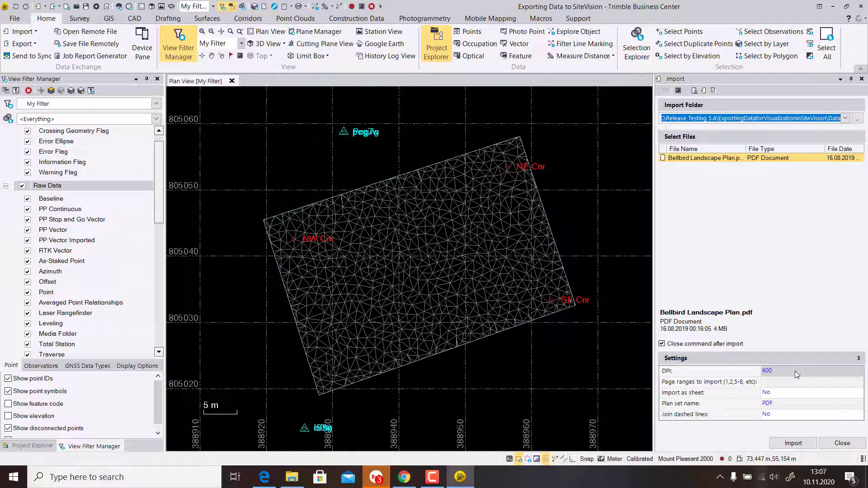
pyautogui.click(266, 478)
pyautogui.scroll(-3, 422, 230)
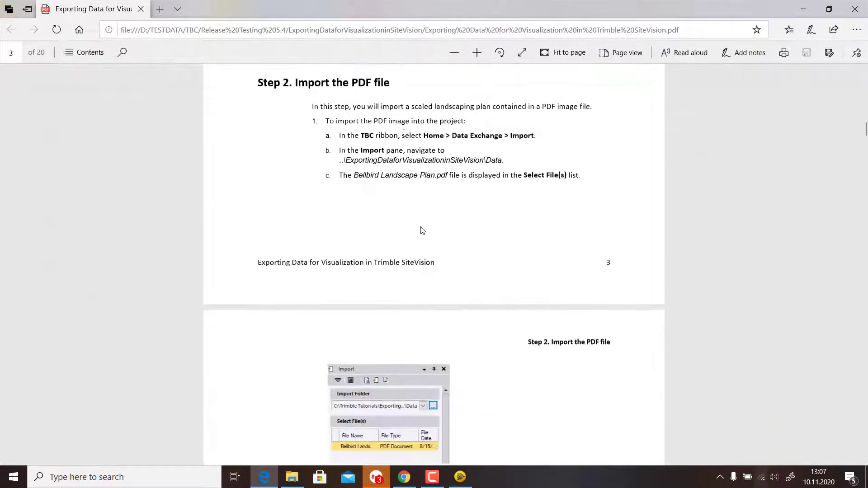
pyautogui.scroll(-8, 436, 217)
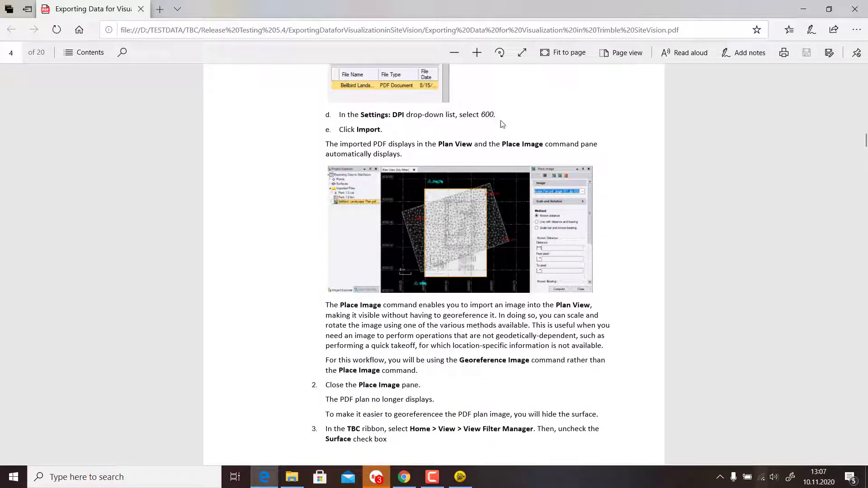
# Step: Import Bellbird Landscape Plan.pdf, then read the guide's next step on hiding the surface
pyautogui.click(805, 10)
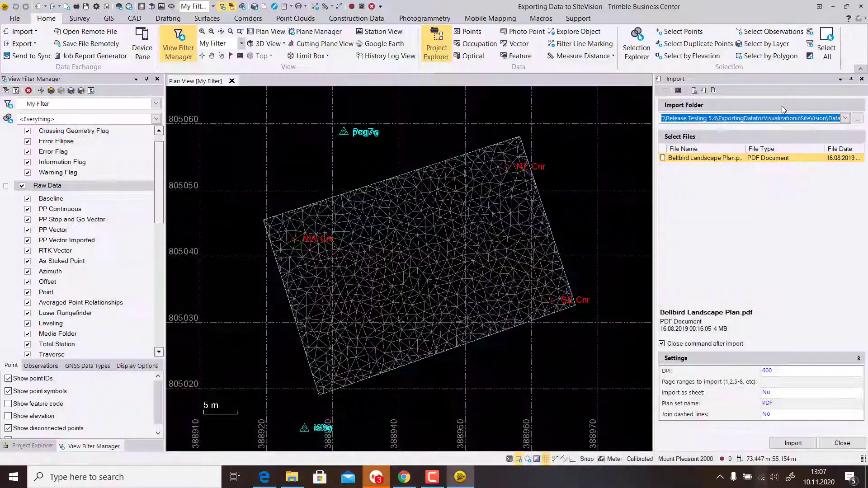
pyautogui.click(793, 443)
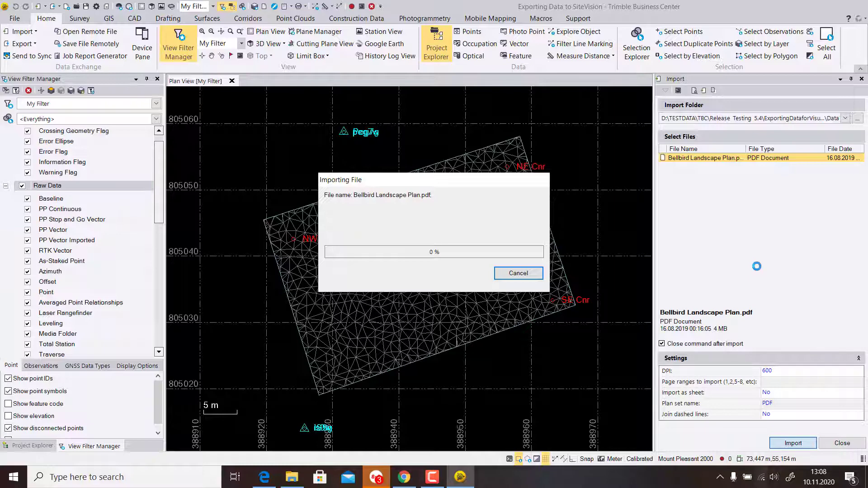
pyautogui.click(269, 470)
pyautogui.scroll(-3, 365, 163)
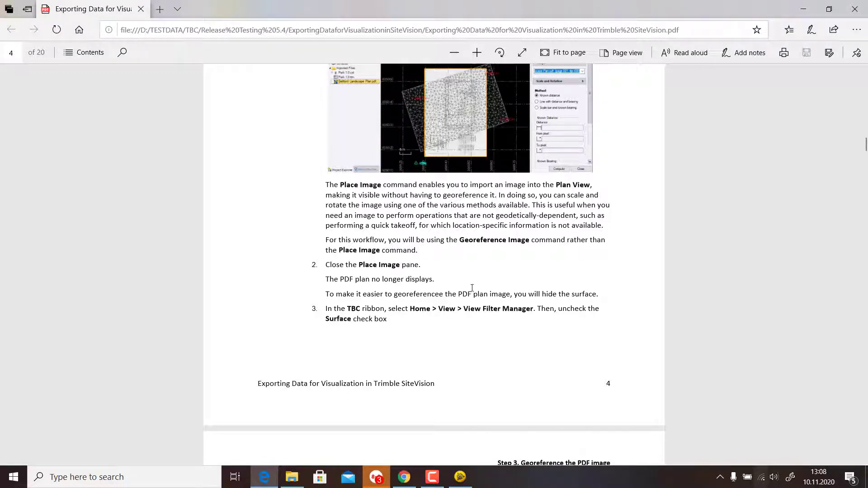
pyautogui.scroll(-3, 426, 241)
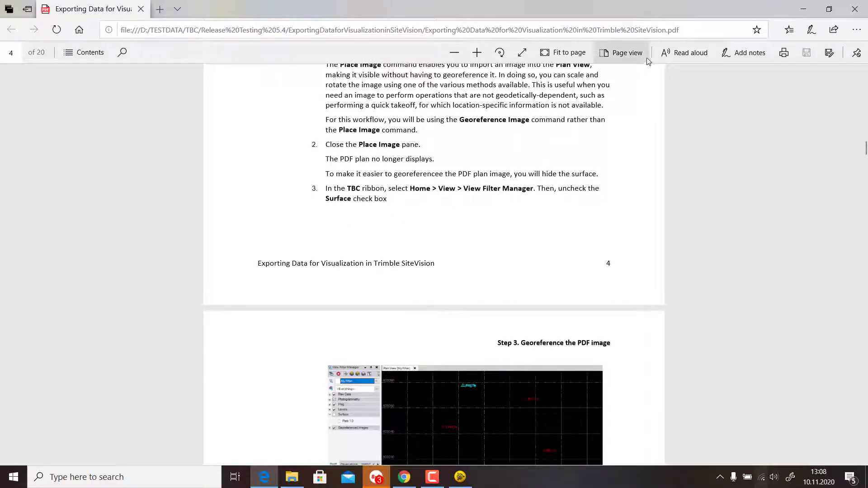
# Step: Close the Place Image pane and uncheck the Park 1.0 surface in the View Filter Manager
pyautogui.click(807, 9)
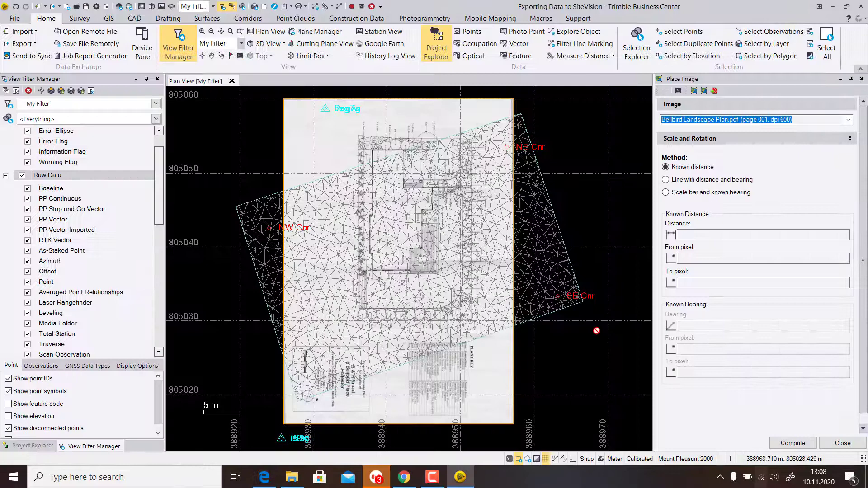
pyautogui.click(842, 443)
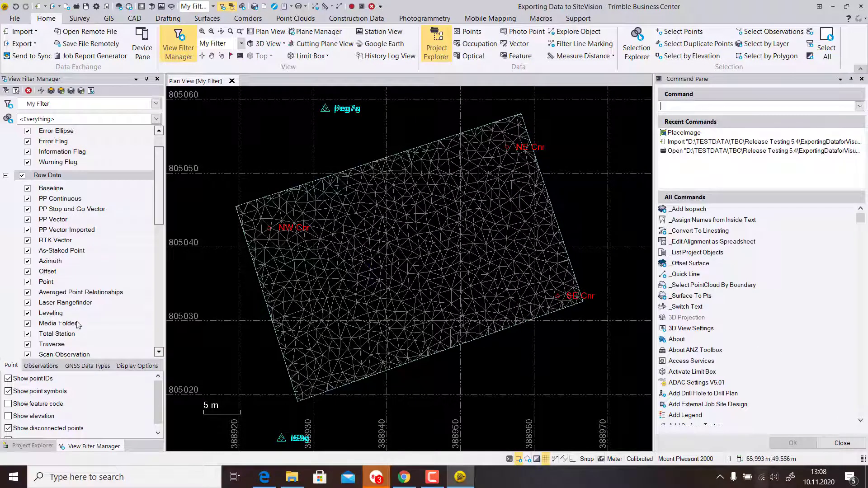
pyautogui.scroll(-8, 76, 333)
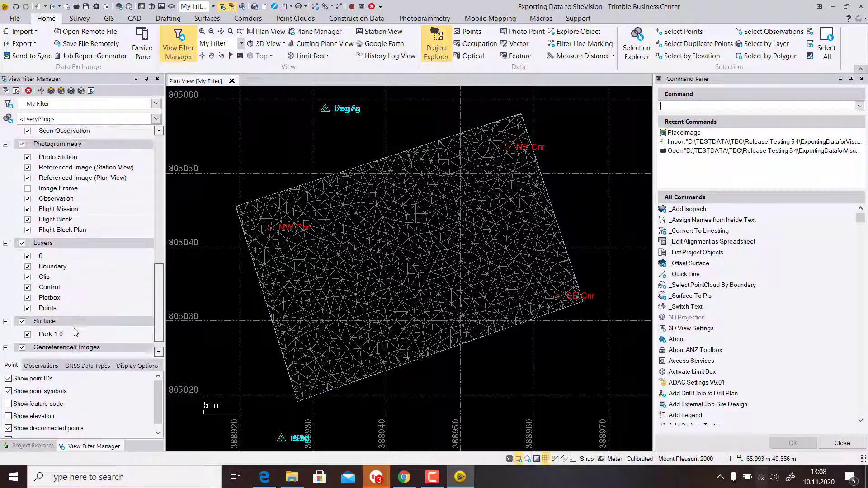
pyautogui.click(22, 308)
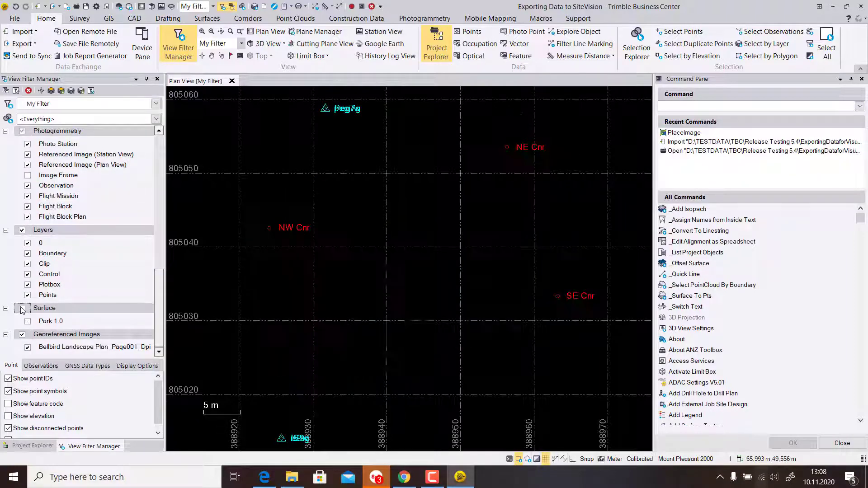
# Step: Read the next steps in the PDF guide, then return to Trimble Business Center
pyautogui.click(264, 478)
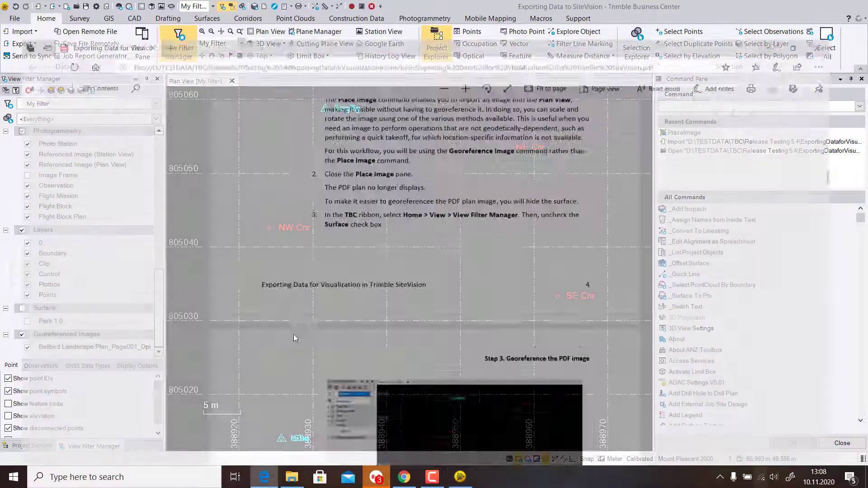
pyautogui.scroll(-10, 385, 269)
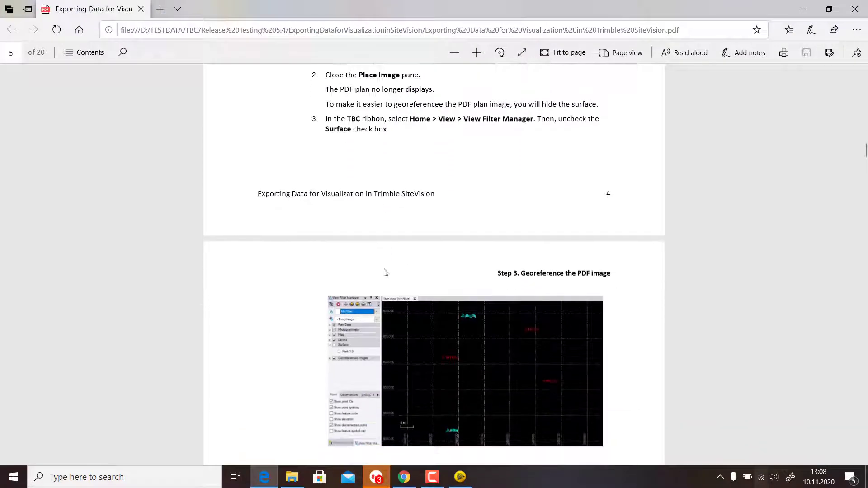
pyautogui.scroll(-1, 384, 268)
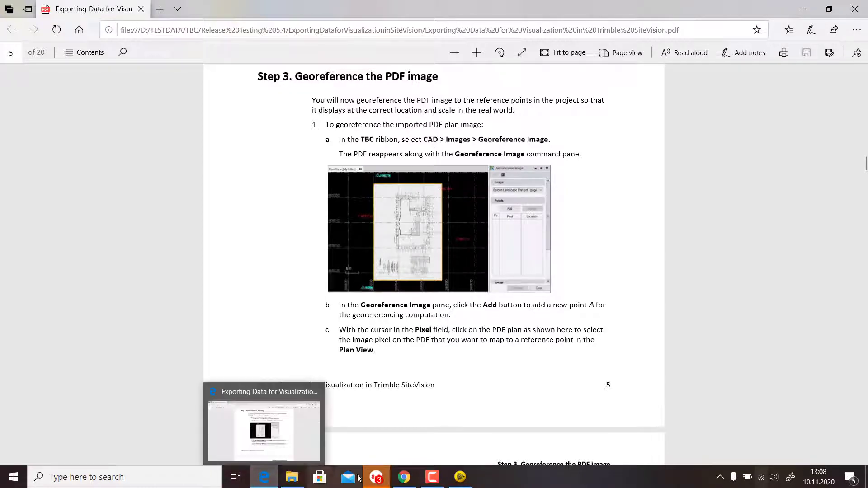
pyautogui.click(460, 477)
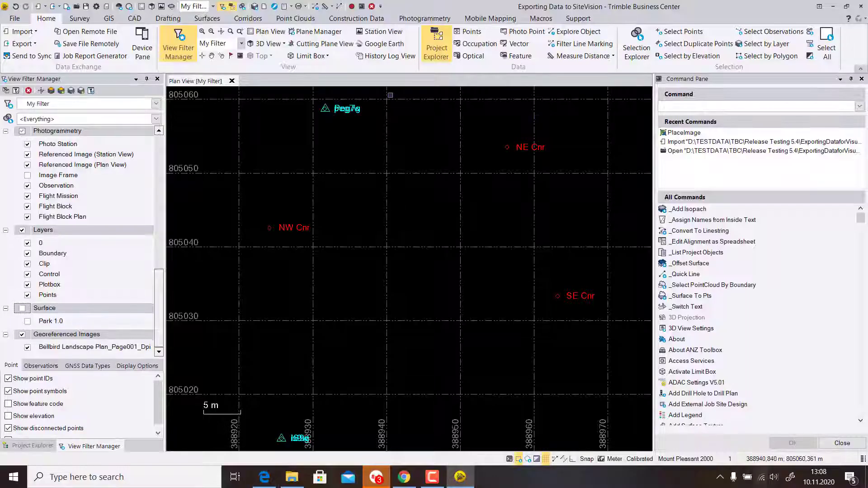
# Step: Start Georef Image from the CAD tab, then find the guide's Step 3 point-picking instructions
pyautogui.click(135, 19)
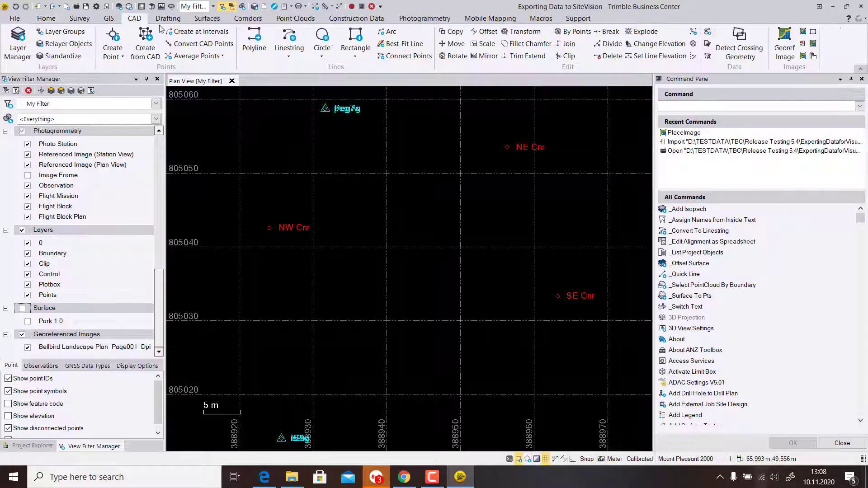
pyautogui.click(784, 39)
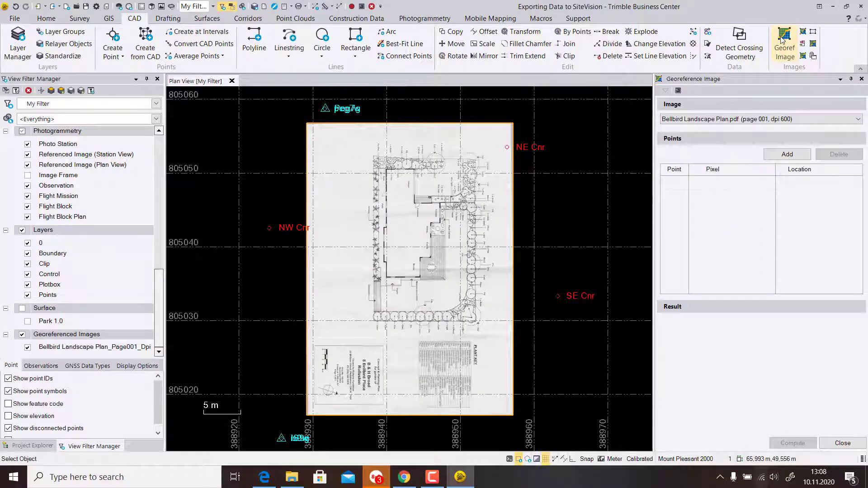
pyautogui.click(264, 477)
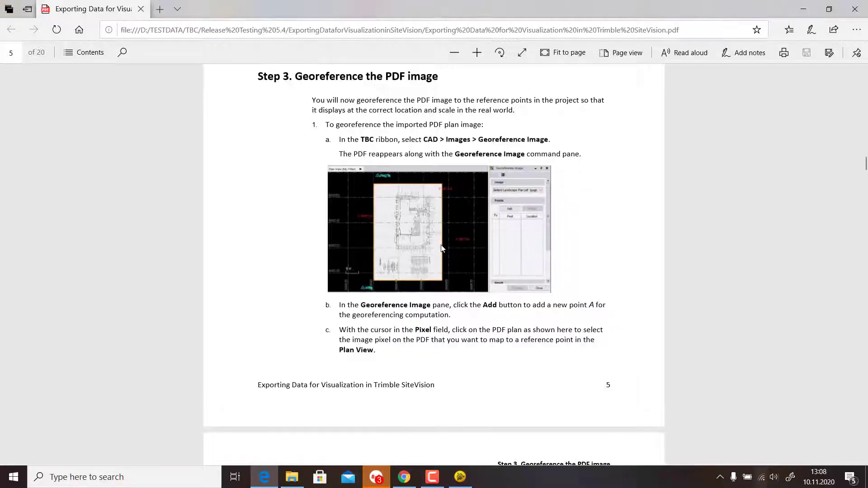
pyautogui.scroll(-3, 442, 248)
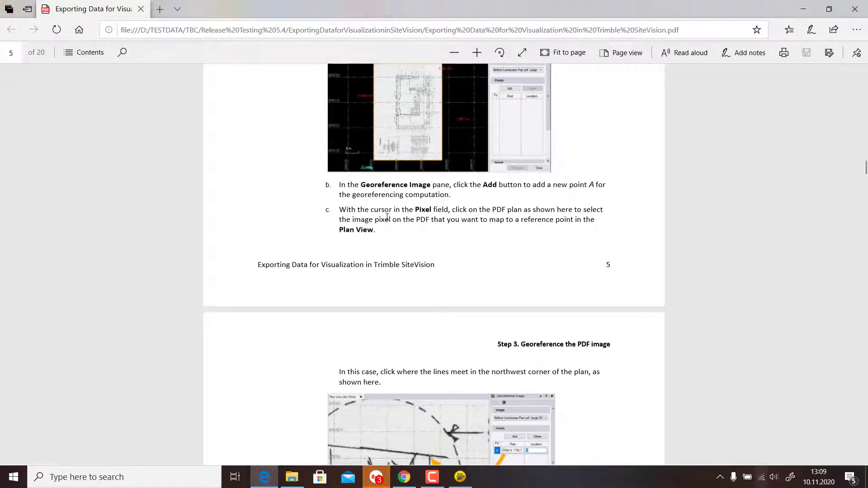
pyautogui.scroll(1, 458, 162)
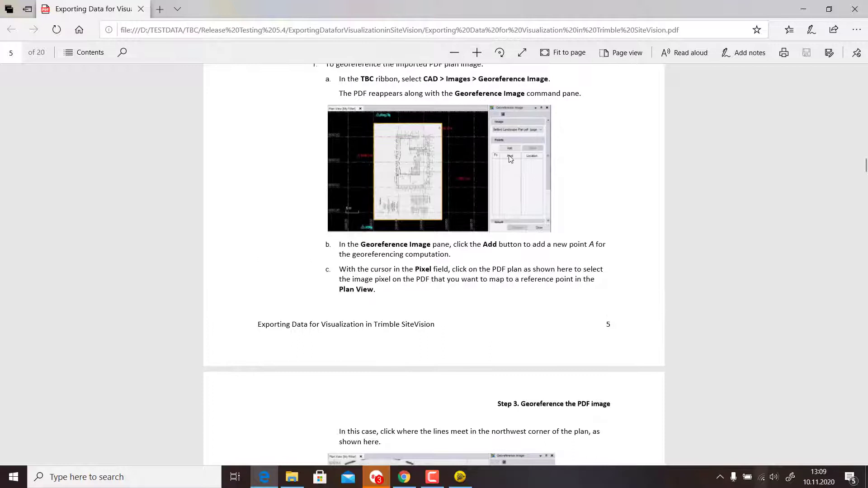
pyautogui.scroll(-1, 439, 226)
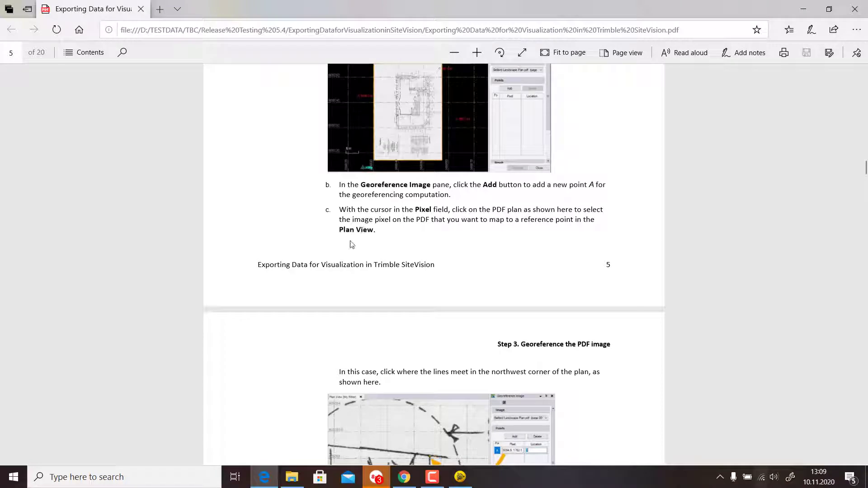
pyautogui.scroll(-5, 352, 245)
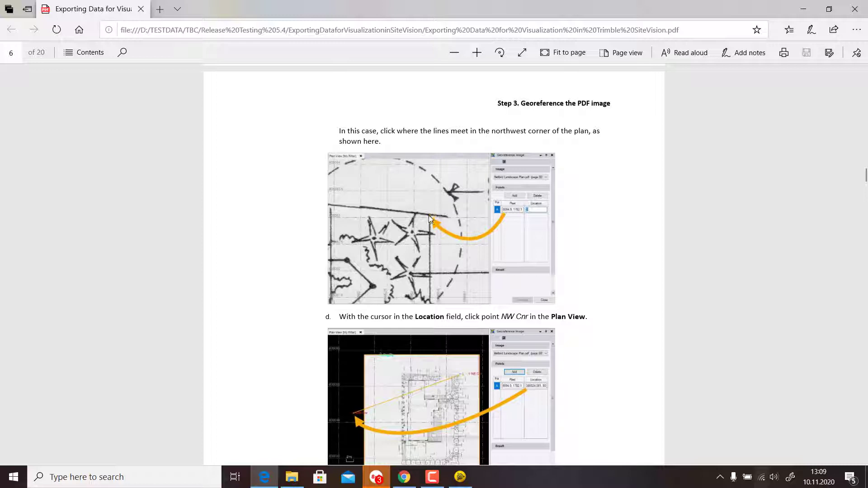
# Step: Read guide steps d–f, mapping points A, B and C to the NW, NE and SE corners
pyautogui.scroll(-4, 430, 218)
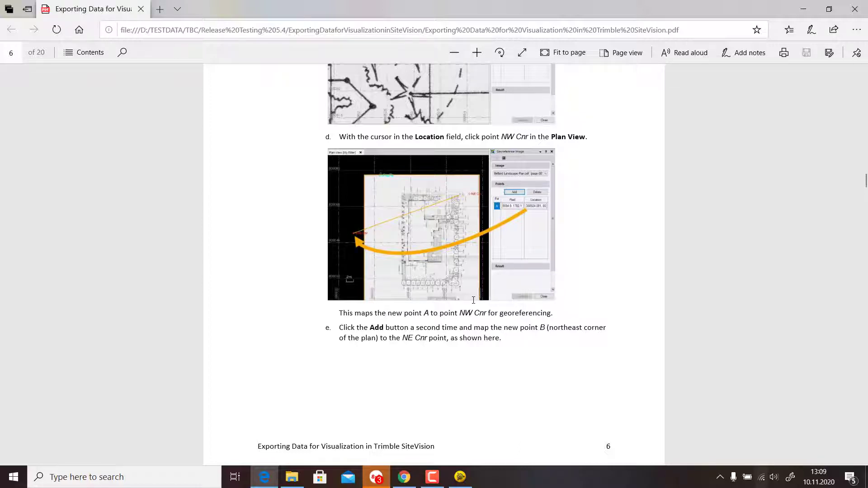
pyautogui.scroll(-4, 473, 301)
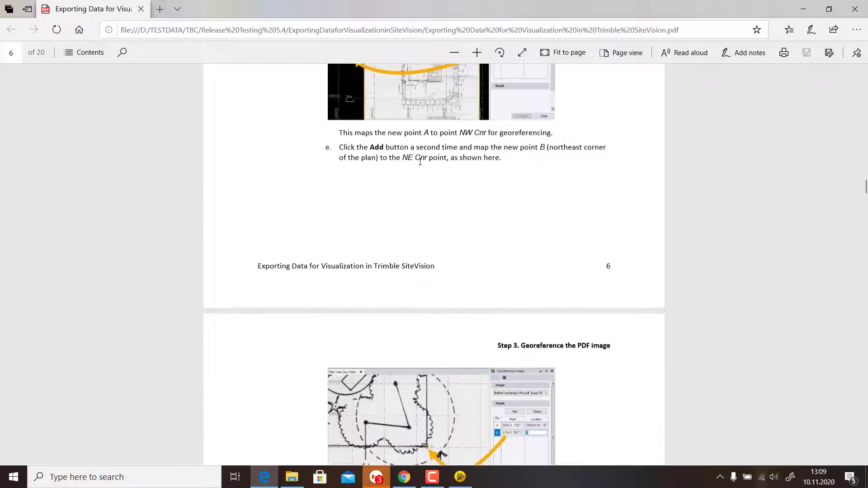
pyautogui.scroll(-9, 490, 254)
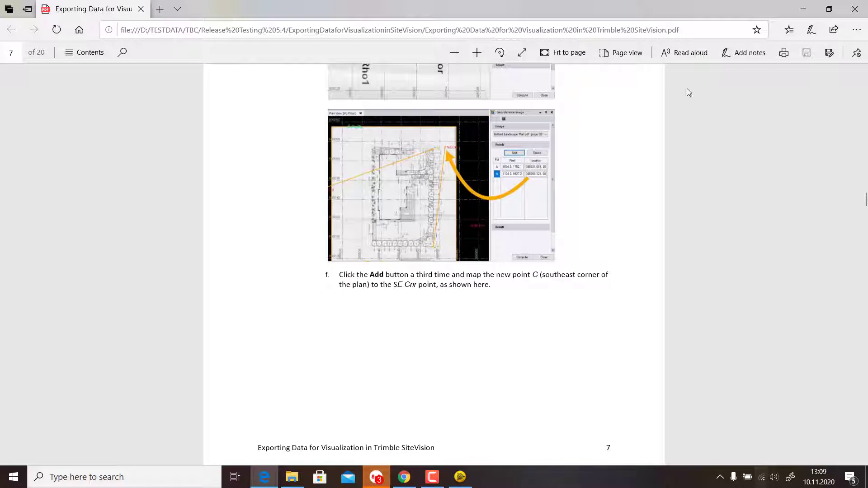
# Step: Add tie point A, pairing the plan corner where lines meet with the NW Cnr control point
pyautogui.click(803, 9)
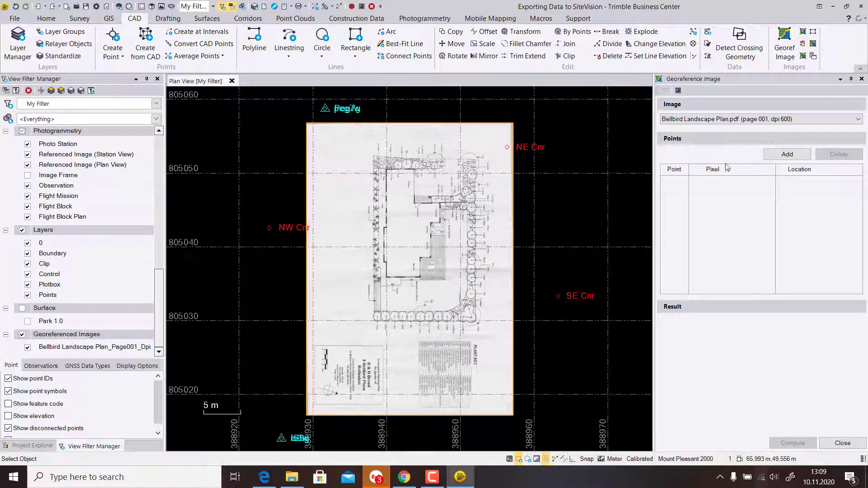
pyautogui.click(788, 155)
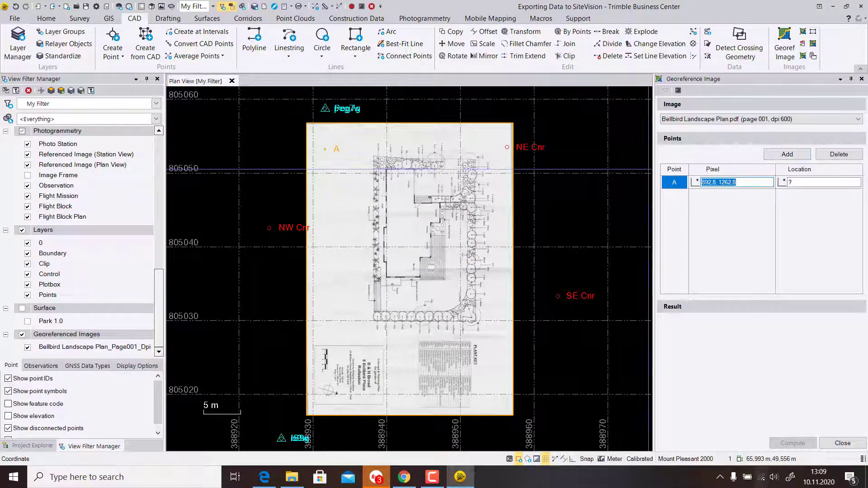
pyautogui.scroll(2, 497, 147)
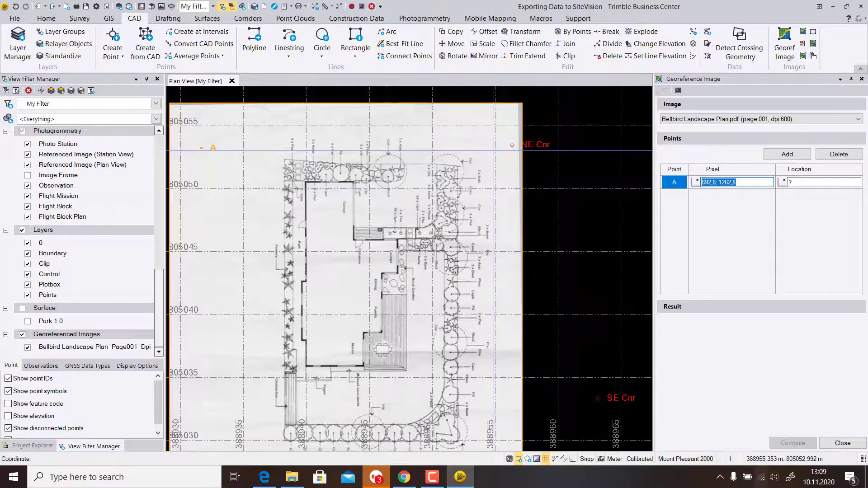
pyautogui.scroll(6, 494, 151)
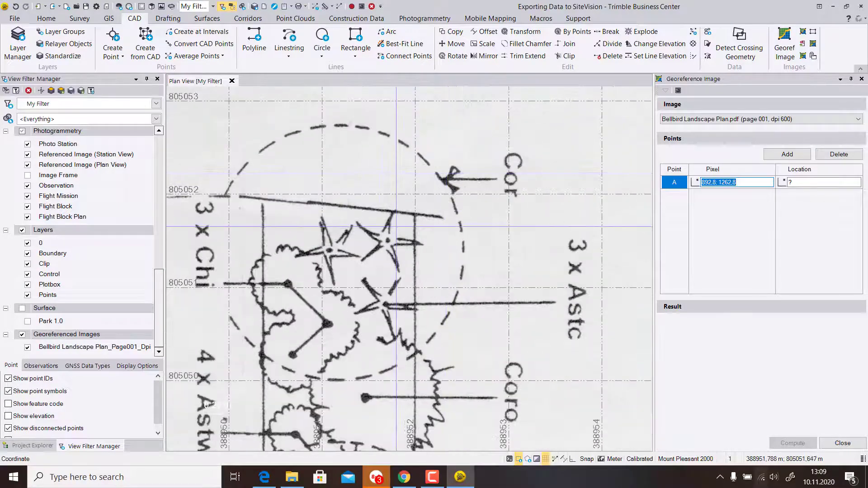
pyautogui.scroll(1, 410, 216)
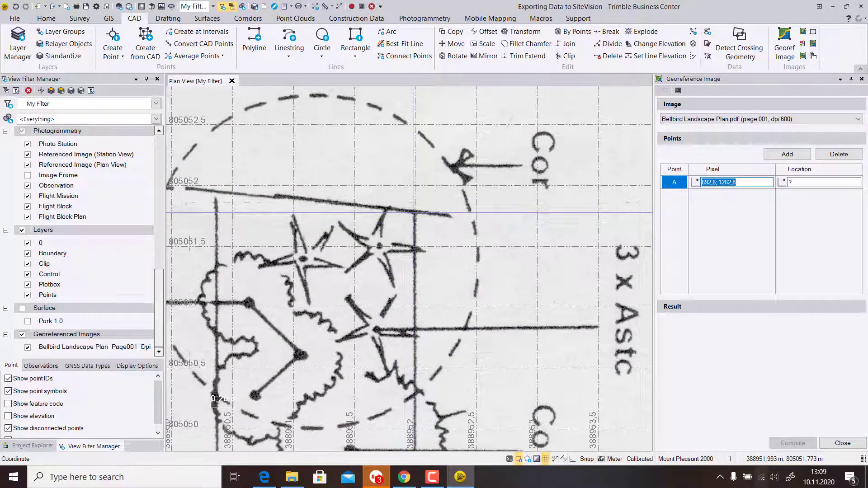
pyautogui.click(415, 211)
pyautogui.scroll(-4, 335, 298)
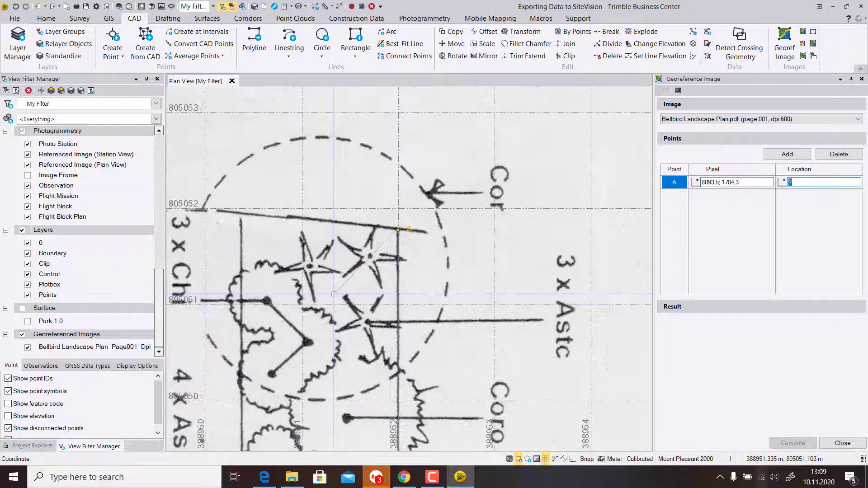
pyautogui.scroll(-3, 335, 298)
pyautogui.moveTo(232, 357); pyautogui.dragTo(421, 242, button='middle')
pyautogui.scroll(-2, 373, 269)
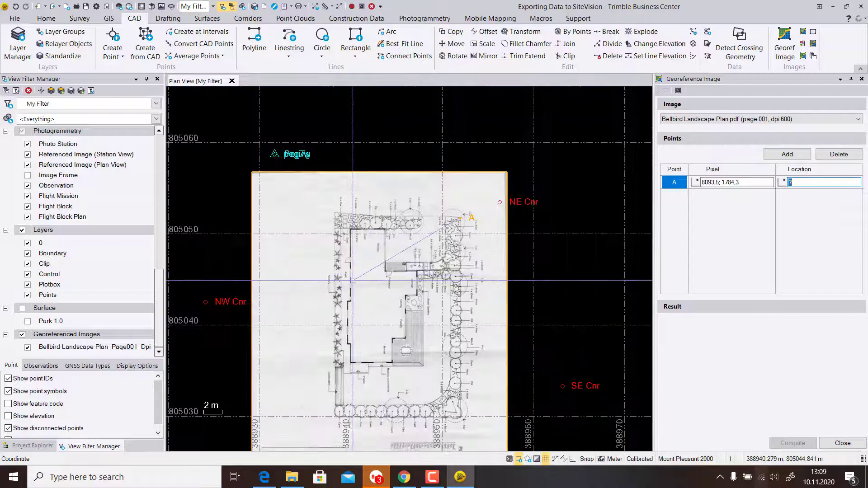
pyautogui.click(206, 302)
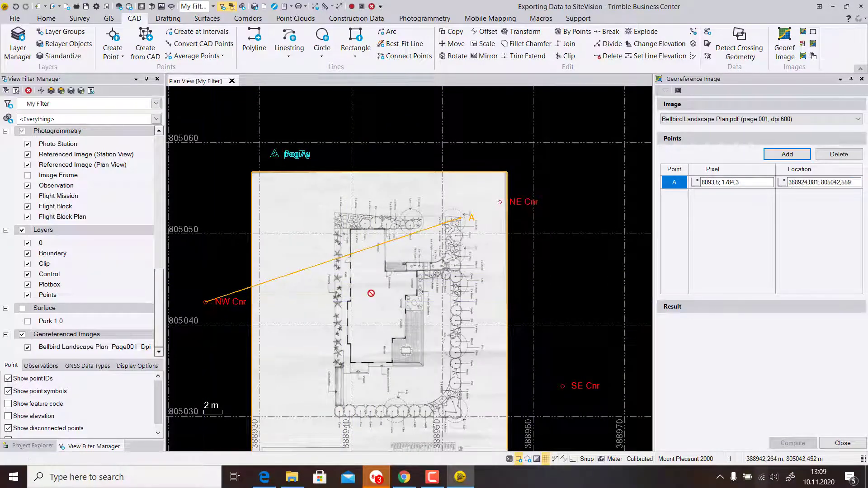
# Step: Add tie point B, with the lower-right planting corner as Pixel and NE Cnr as Location
pyautogui.click(787, 154)
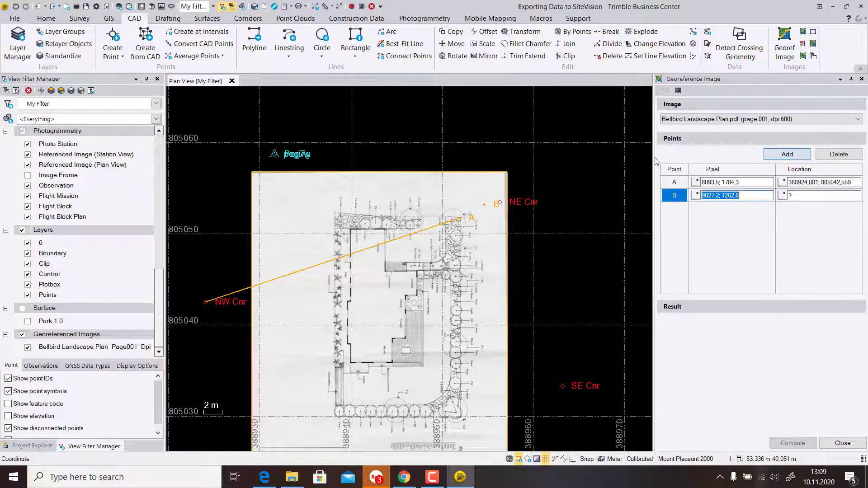
pyautogui.click(485, 205)
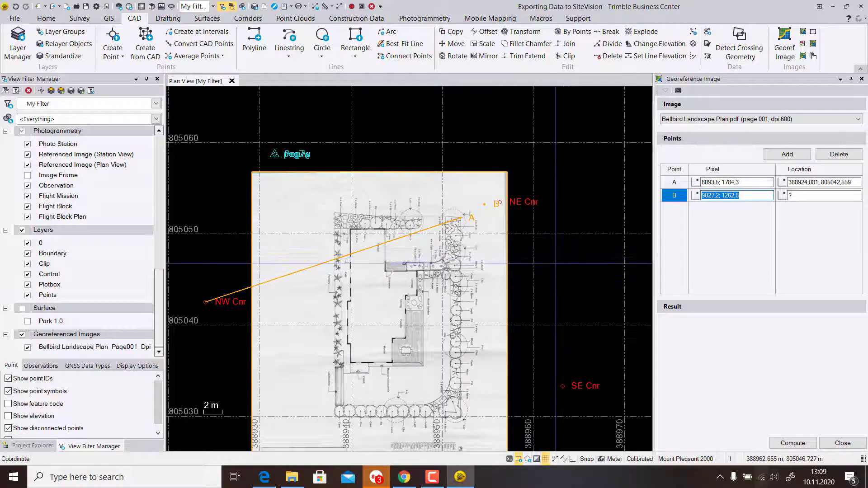
pyautogui.moveTo(482, 400); pyautogui.dragTo(481, 370, button='middle')
pyautogui.scroll(10, 481, 370)
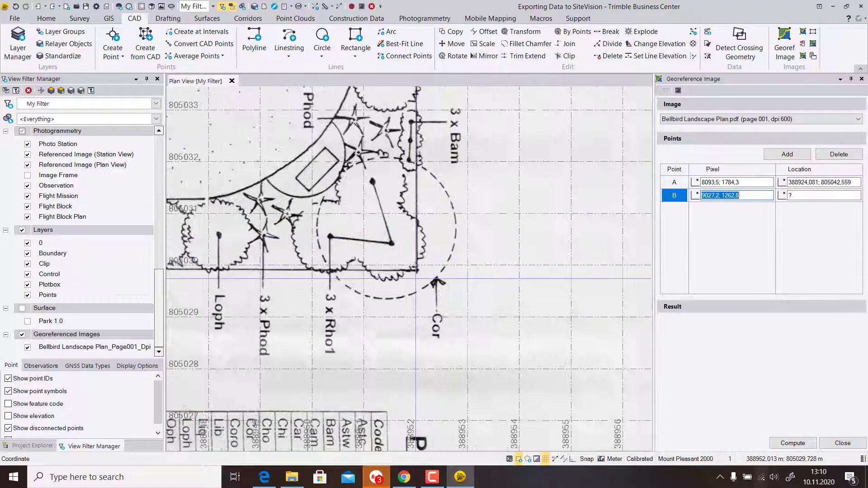
pyautogui.scroll(3, 417, 264)
pyautogui.click(416, 264)
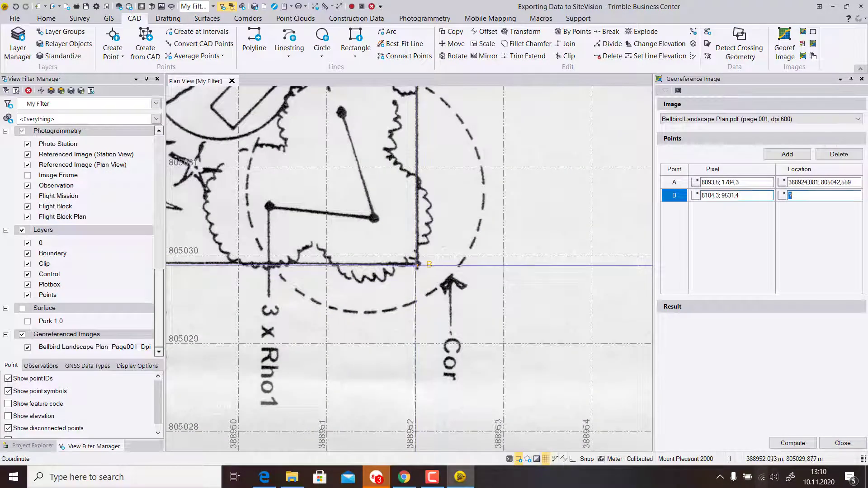
pyautogui.scroll(-5, 348, 275)
pyautogui.scroll(-5, 349, 274)
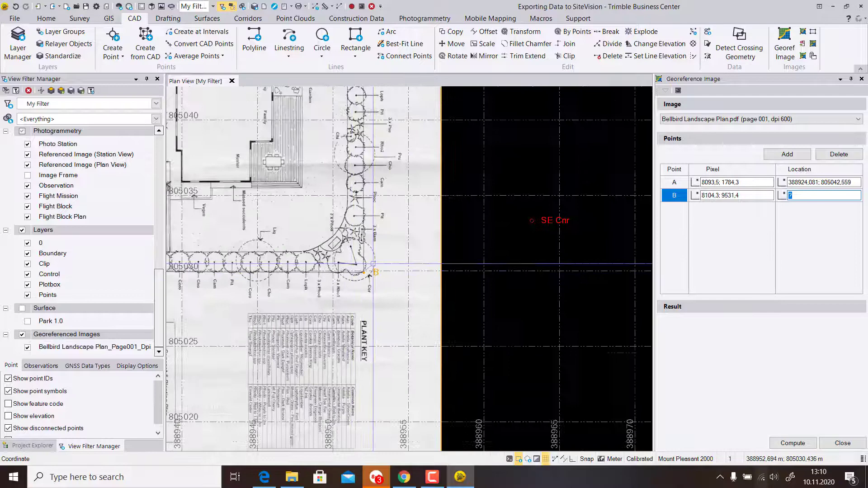
pyautogui.moveTo(400, 174); pyautogui.dragTo(392, 318, button='middle')
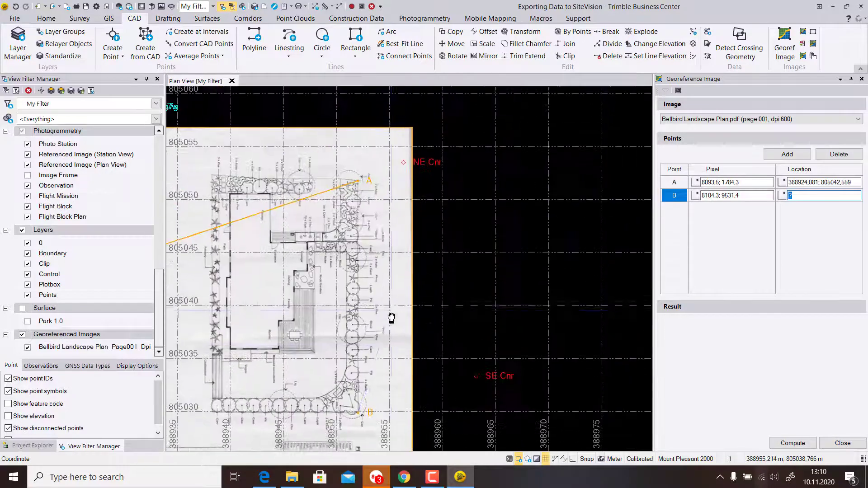
pyautogui.click(404, 162)
# Step: Add point C, with the lower-left planting corner as Pixel and SE Cnr as Location
pyautogui.click(778, 156)
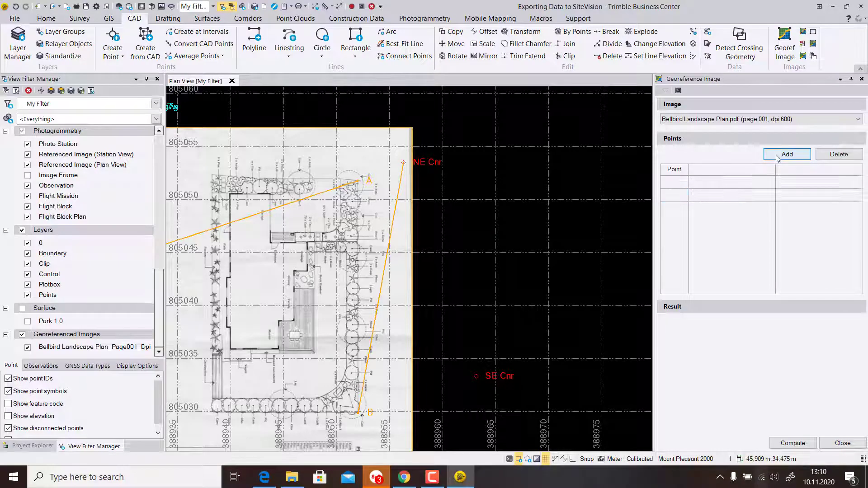
pyautogui.scroll(-3, 341, 165)
pyautogui.scroll(2, 267, 397)
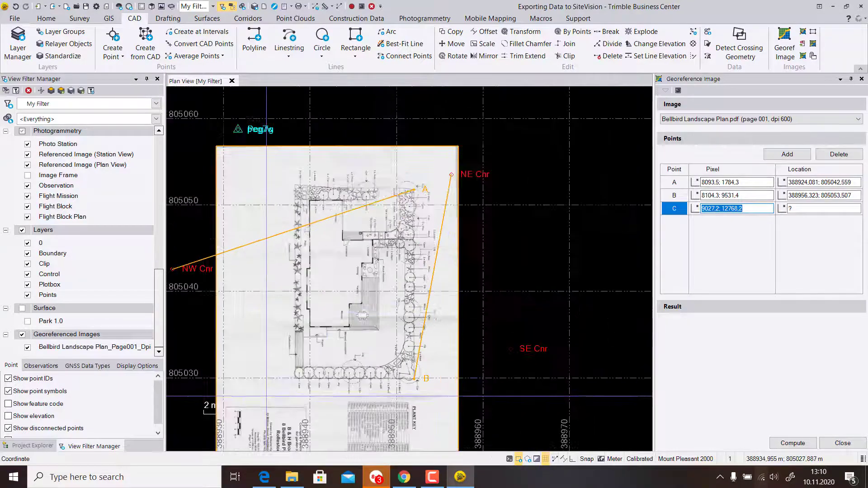
pyautogui.scroll(8, 267, 396)
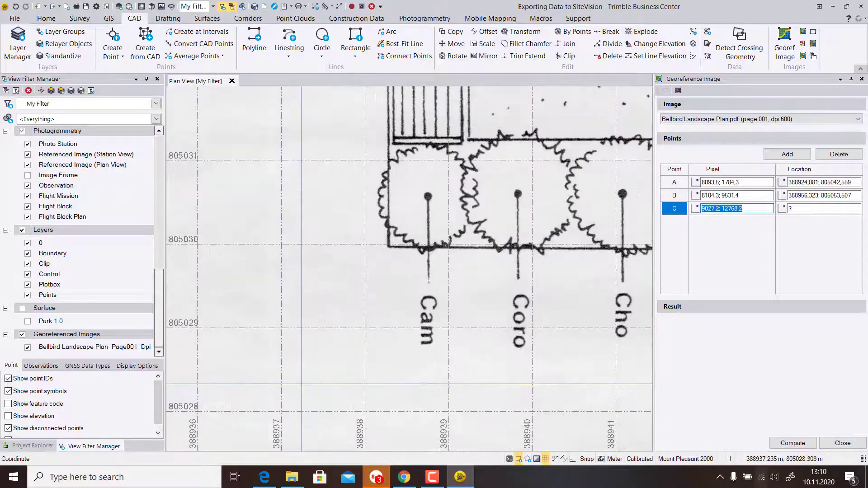
pyautogui.scroll(3, 382, 239)
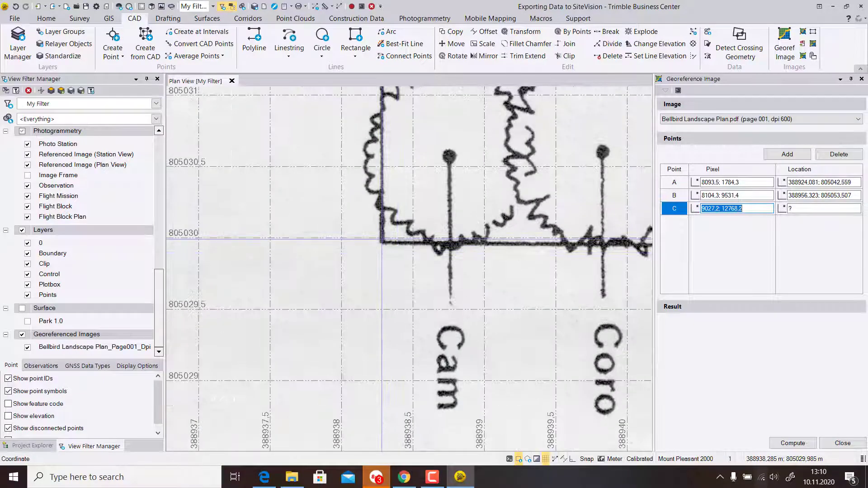
pyautogui.click(382, 241)
pyautogui.scroll(-5, 382, 241)
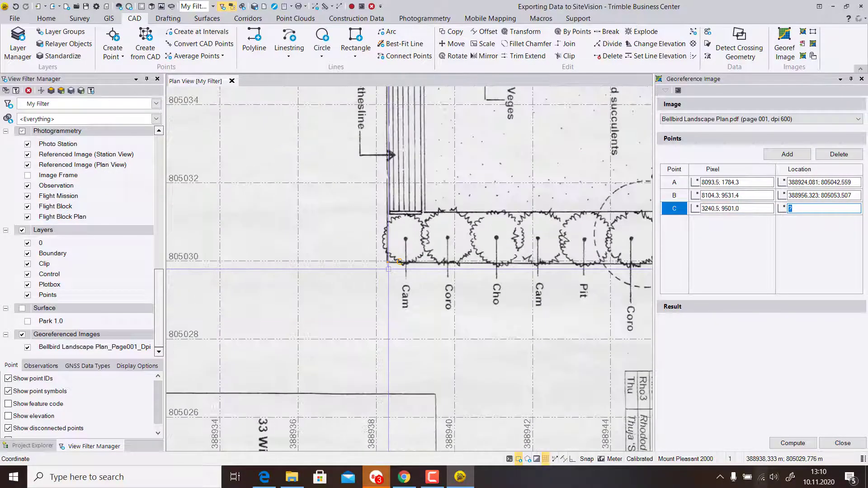
pyautogui.scroll(-5, 554, 306)
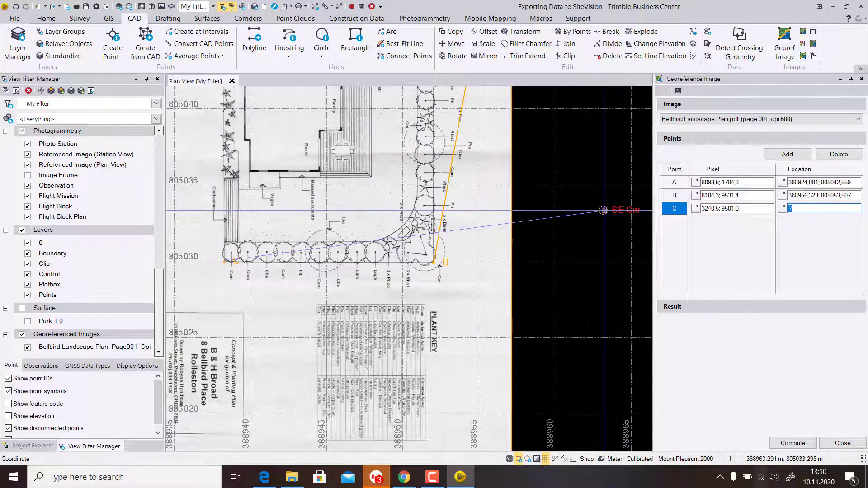
pyautogui.click(603, 210)
pyautogui.scroll(-5, 395, 317)
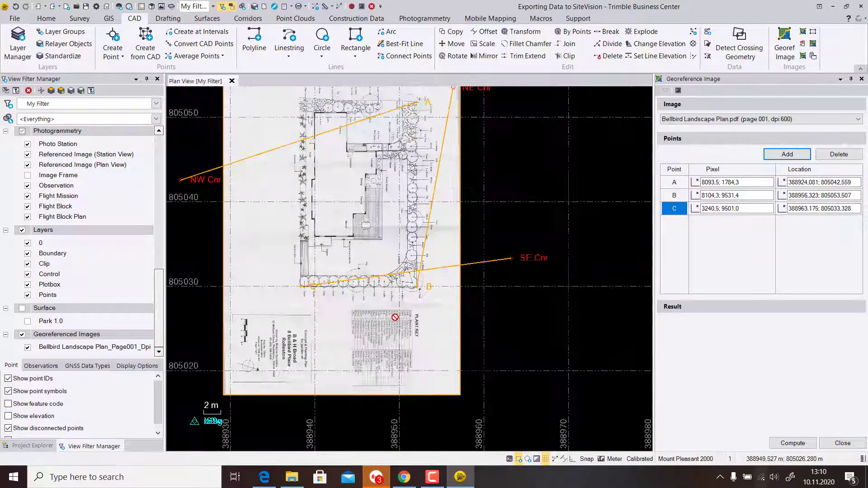
pyautogui.click(264, 477)
# Step: Scroll the guide to step g on page 8, computing the georeference, then return to TBC
pyautogui.scroll(-10, 405, 354)
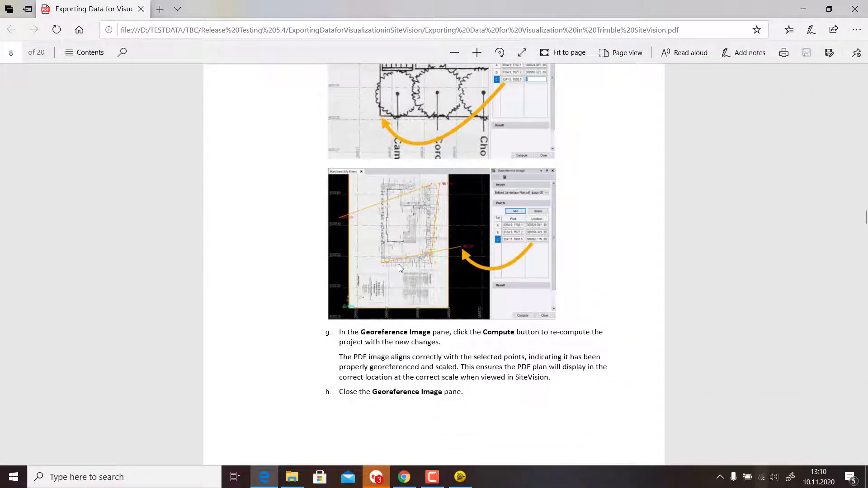
pyautogui.scroll(-3, 368, 269)
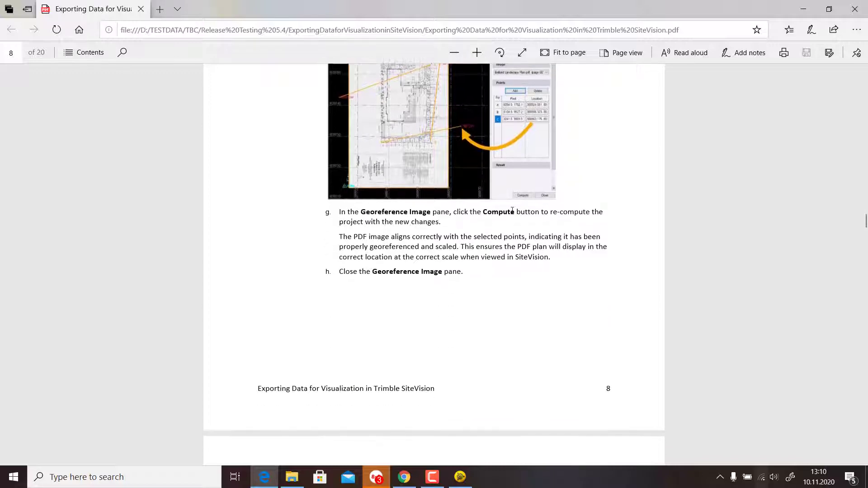
pyautogui.click(803, 7)
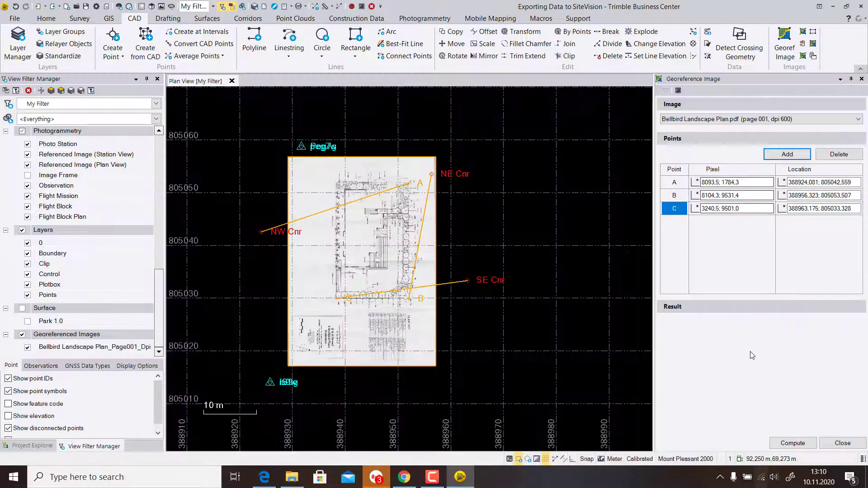
# Step: Compute the georeference from the three tie points (MSE 0.035 m) and check the plan corners
pyautogui.click(793, 443)
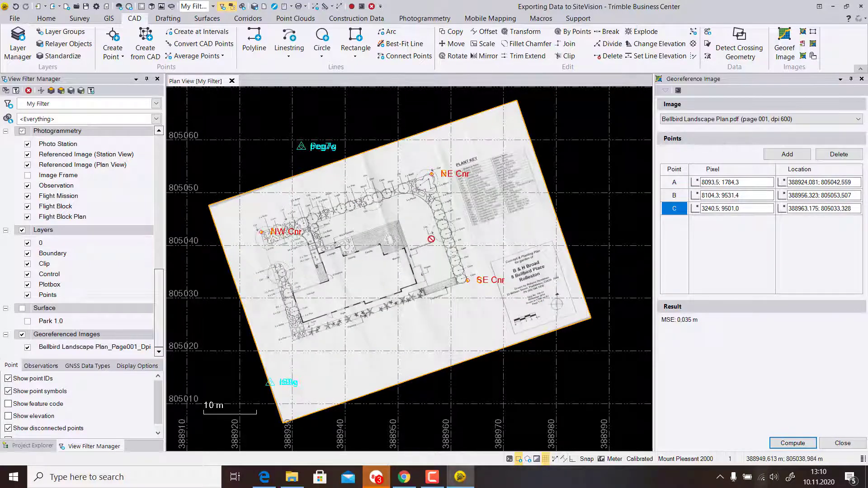
pyautogui.scroll(5, 262, 236)
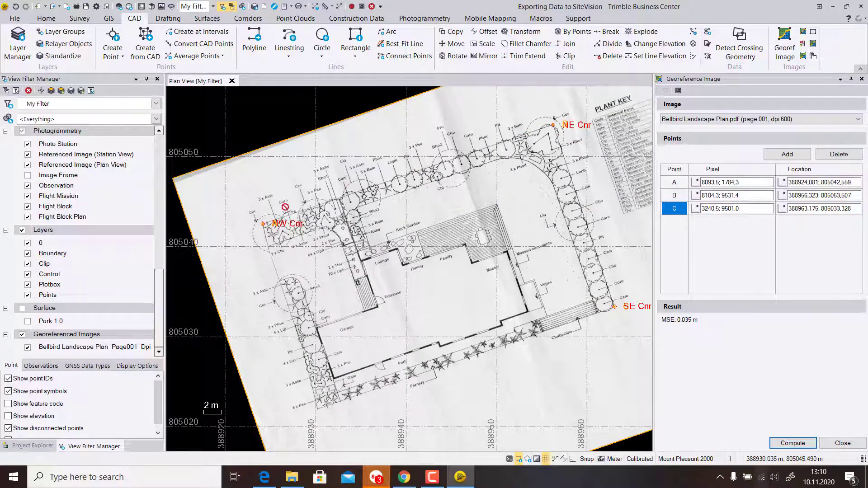
pyautogui.scroll(-5, 415, 325)
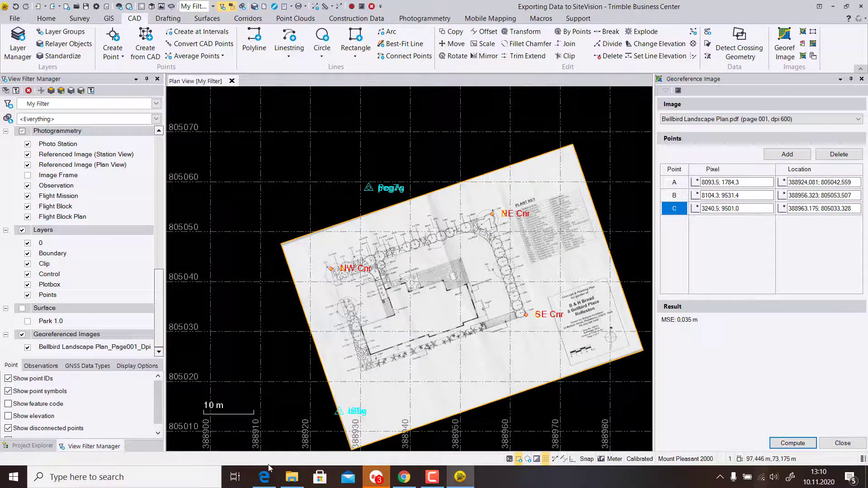
pyautogui.click(264, 477)
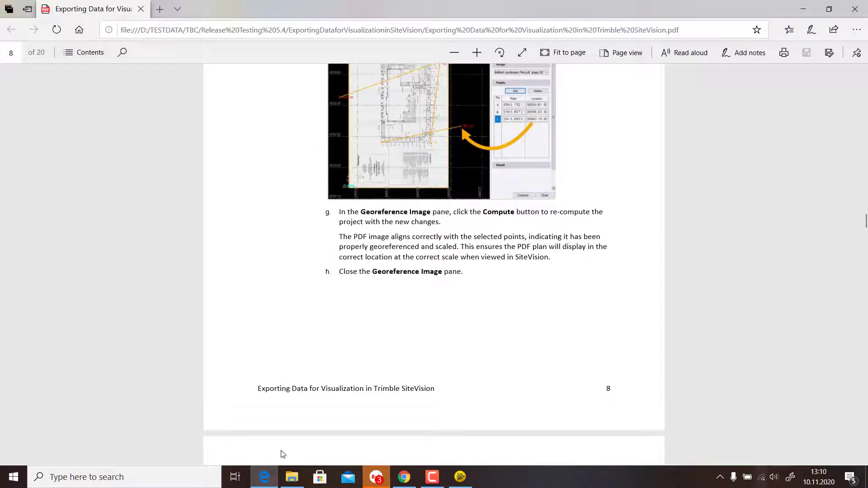
# Step: Scroll the guide to page 9, Step 4 'Trim the PDF image'
pyautogui.scroll(-10, 399, 331)
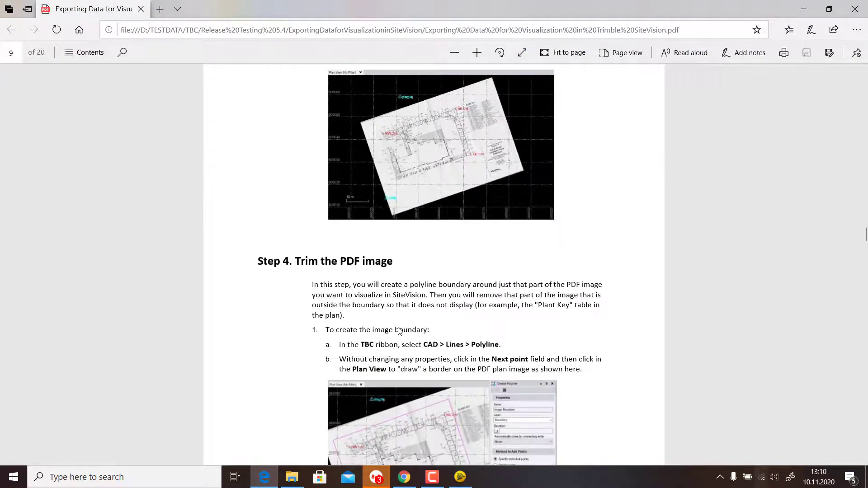
pyautogui.scroll(-4, 400, 332)
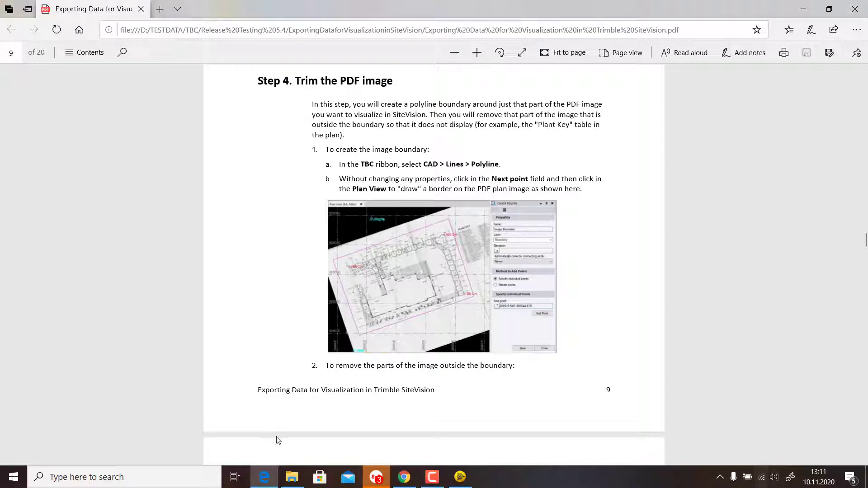
# Step: Close the Georeference Image pane, then recheck Step 4 in the guide
pyautogui.click(264, 475)
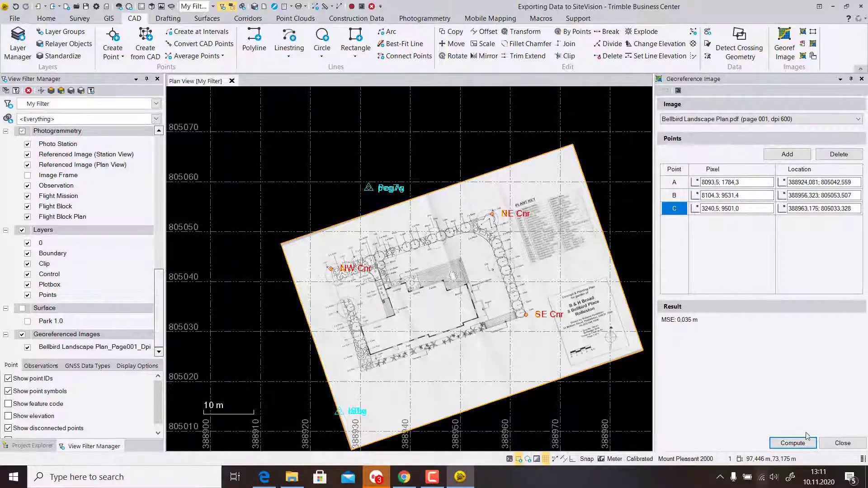
pyautogui.click(841, 443)
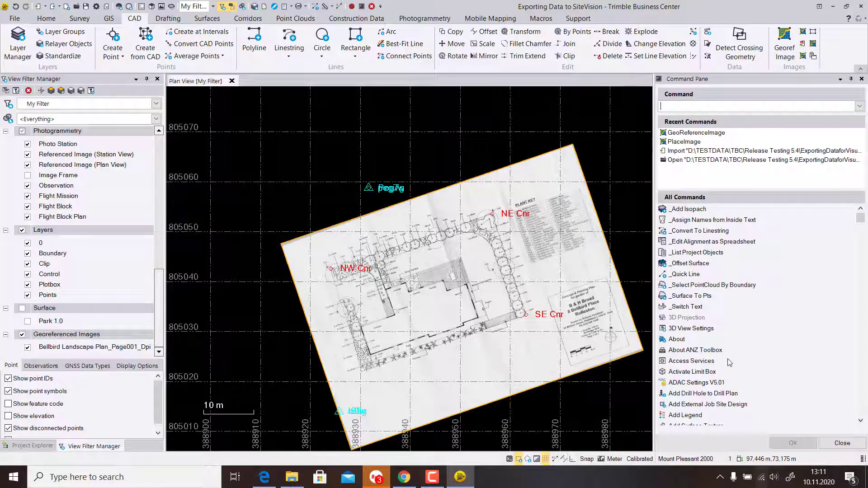
pyautogui.click(264, 477)
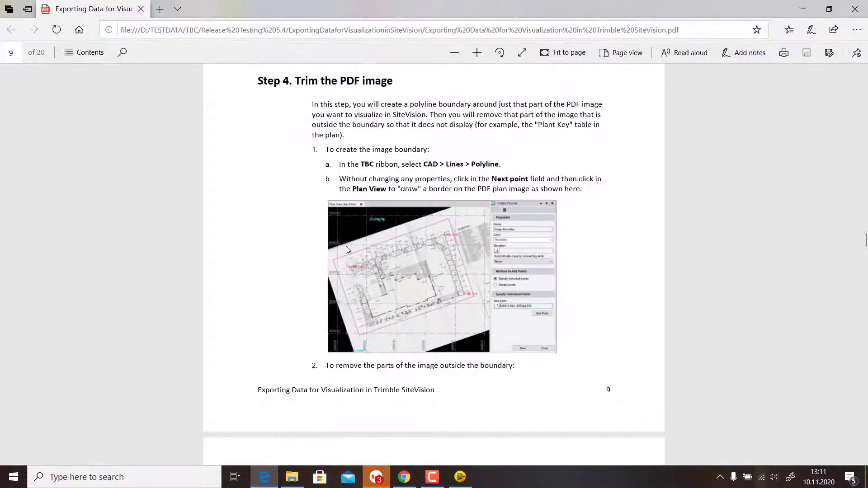
pyautogui.scroll(3, 346, 246)
pyautogui.scroll(-2, 347, 248)
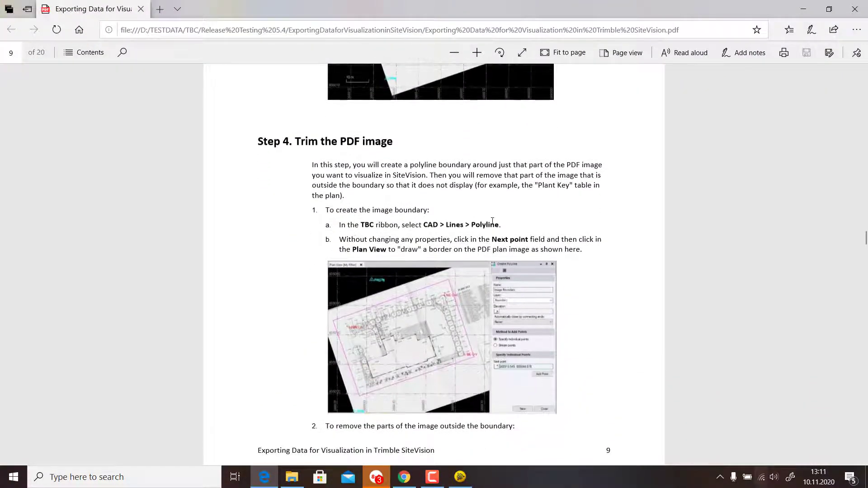
pyautogui.click(268, 474)
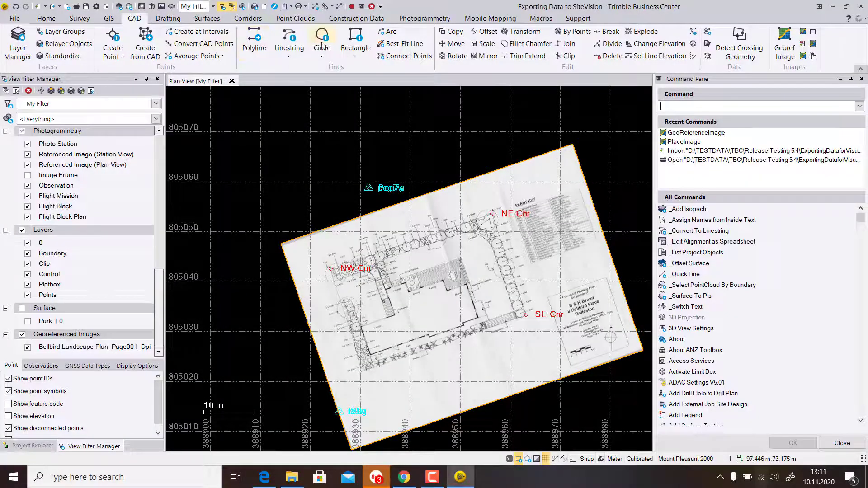
# Step: Draw a closed CAD polyline through the plan's four corners as the image boundary
pyautogui.click(254, 43)
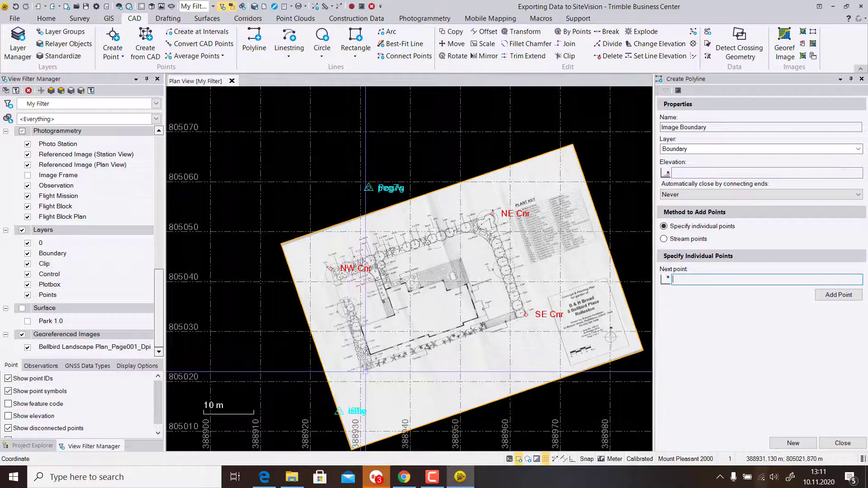
pyautogui.click(357, 392)
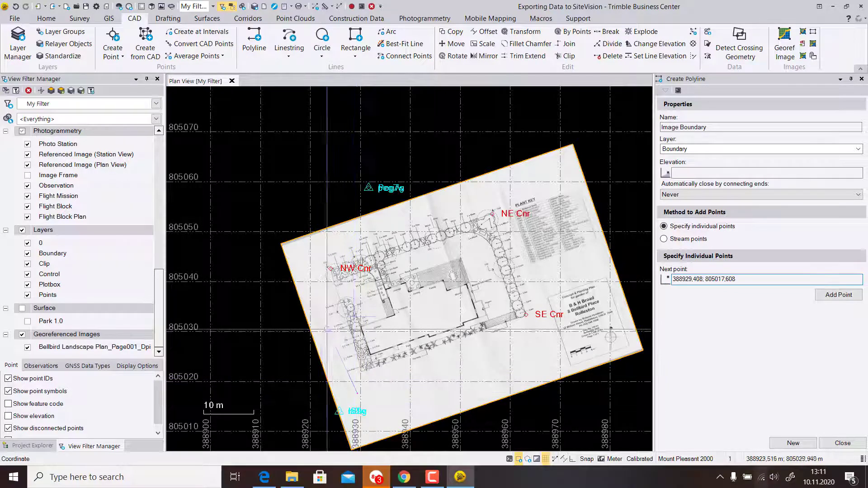
pyautogui.click(308, 251)
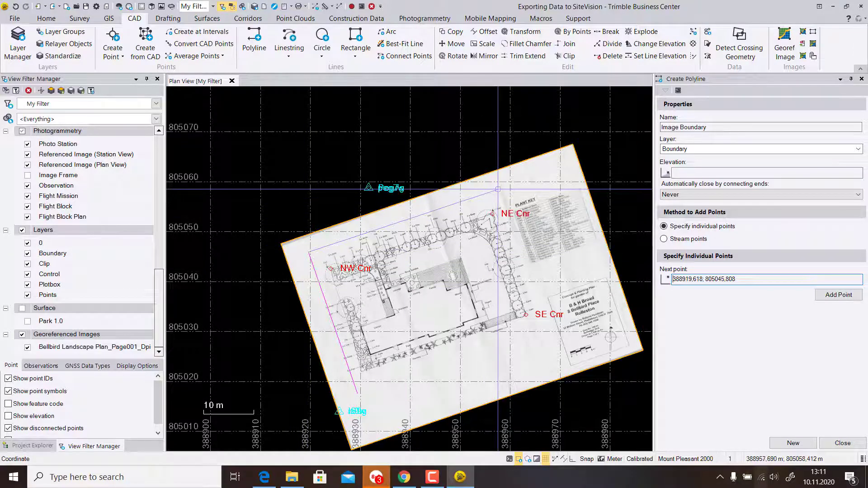
pyautogui.click(497, 189)
pyautogui.click(540, 316)
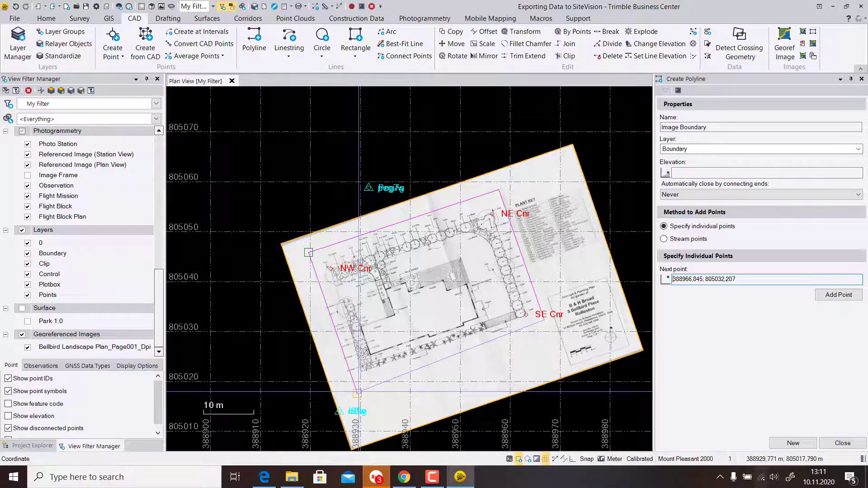
pyautogui.click(358, 393)
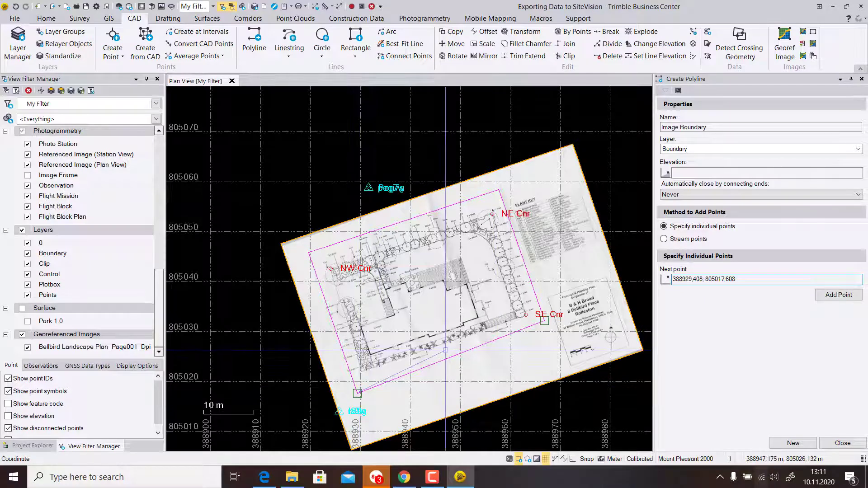
pyautogui.rightClick(394, 329)
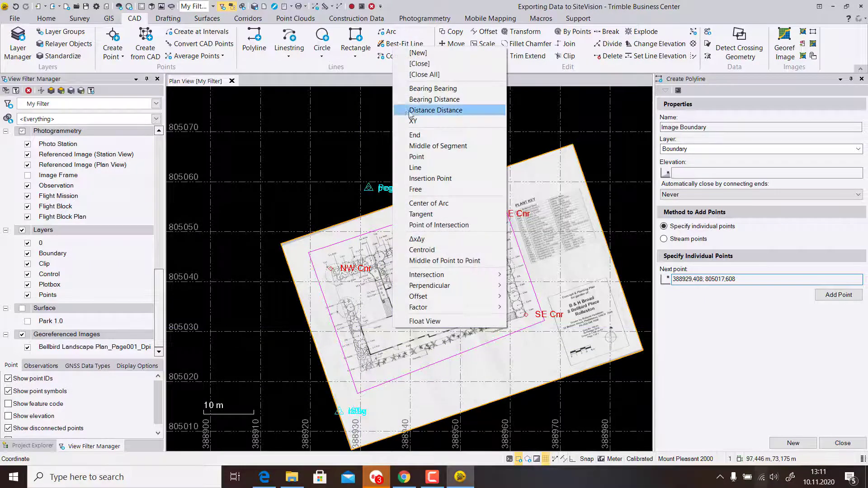
pyautogui.click(419, 63)
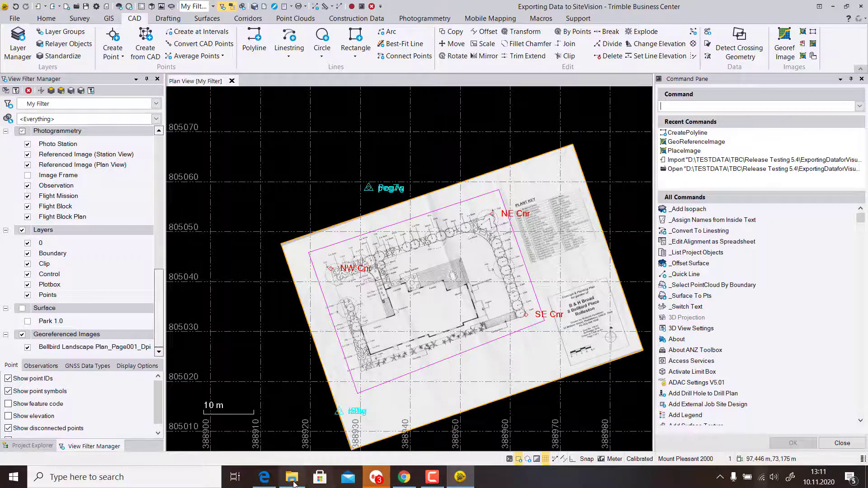
pyautogui.click(264, 479)
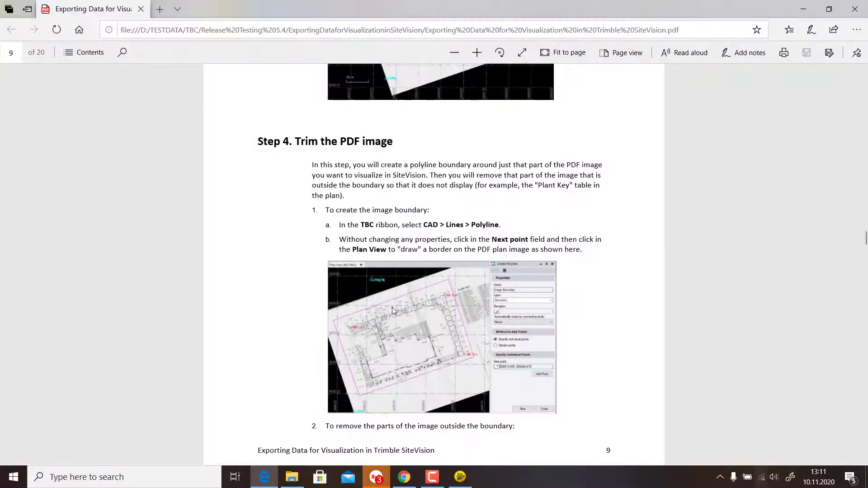
# Step: Read the guide's page 10 Add/Remove Image Boundaries steps
pyautogui.scroll(-8, 392, 308)
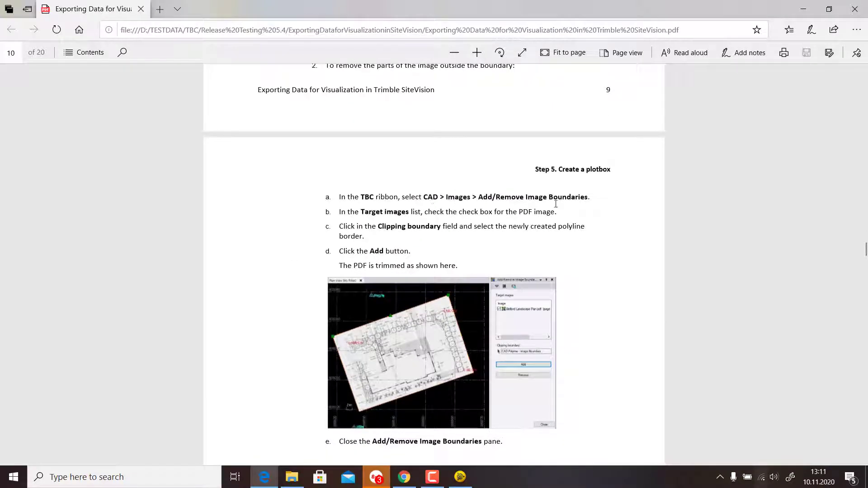
pyautogui.click(264, 480)
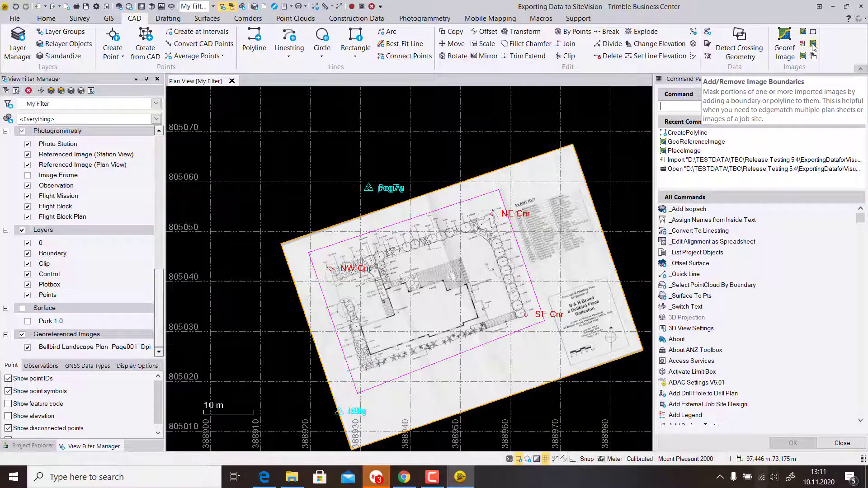
# Step: Add the polyline as clipping boundary for the Bellbird Landscape Plan image in Add/Remove Image Boundaries
pyautogui.click(814, 47)
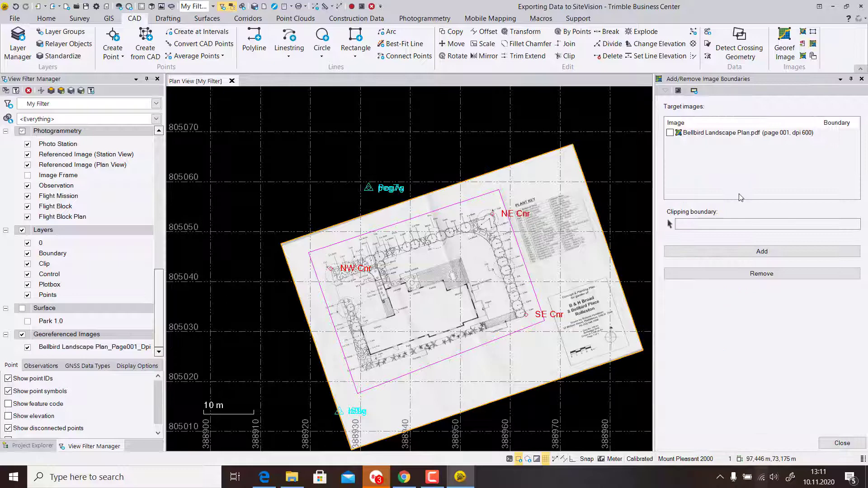
pyautogui.click(671, 133)
pyautogui.click(698, 224)
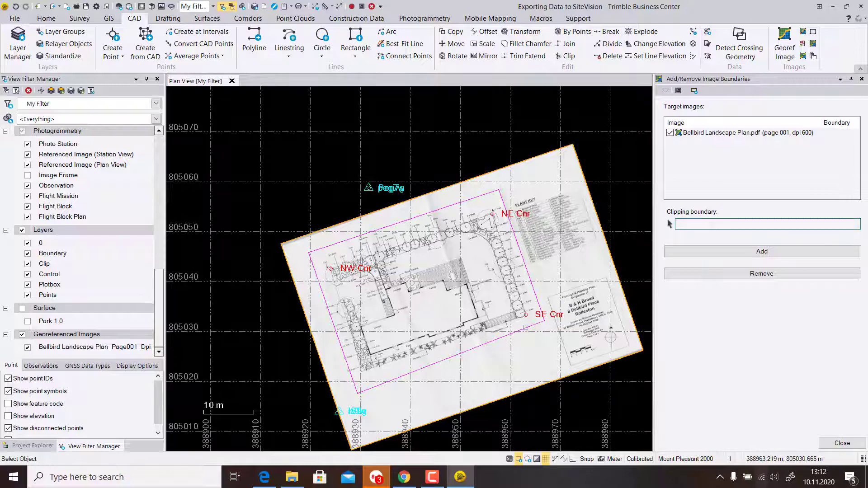
pyautogui.click(525, 328)
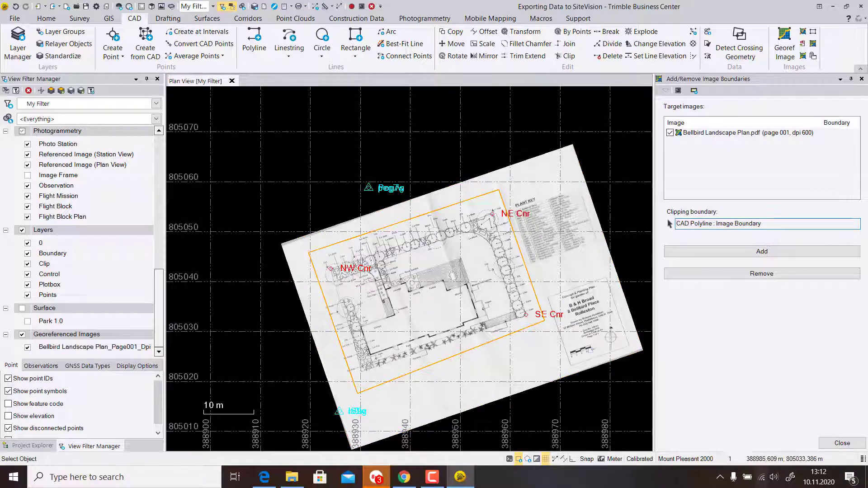
pyautogui.moveTo(261, 484)
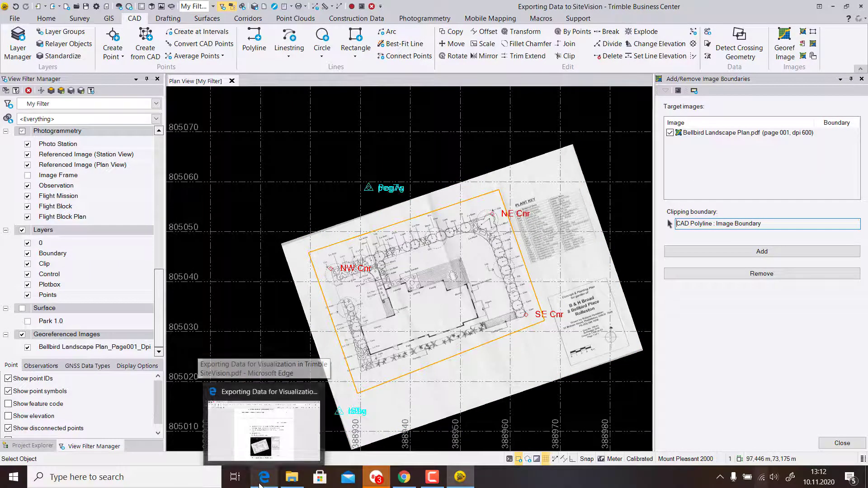
pyautogui.click(260, 482)
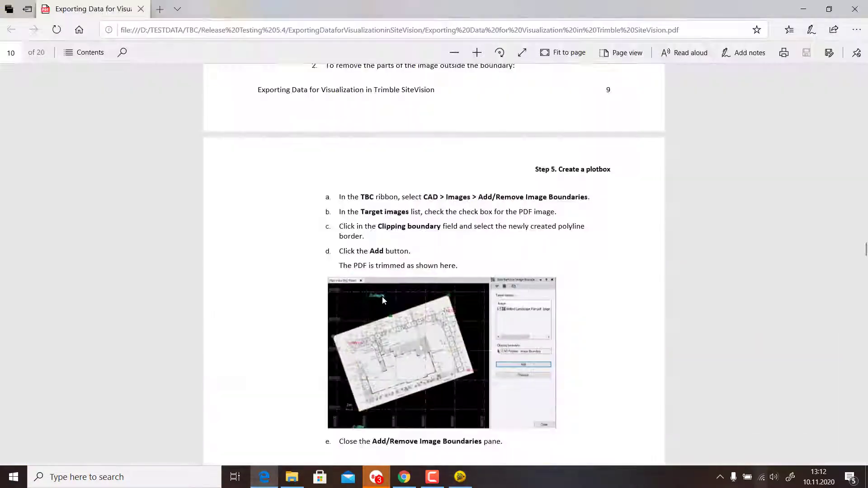
pyautogui.click(264, 478)
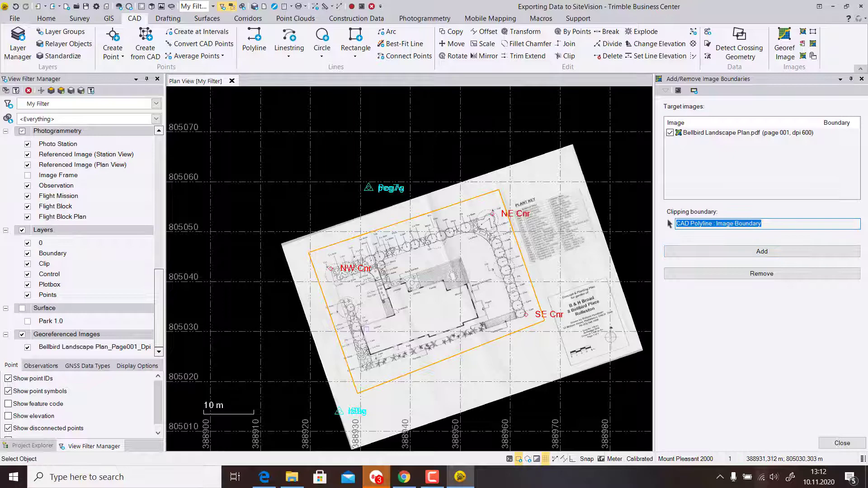
pyautogui.click(734, 253)
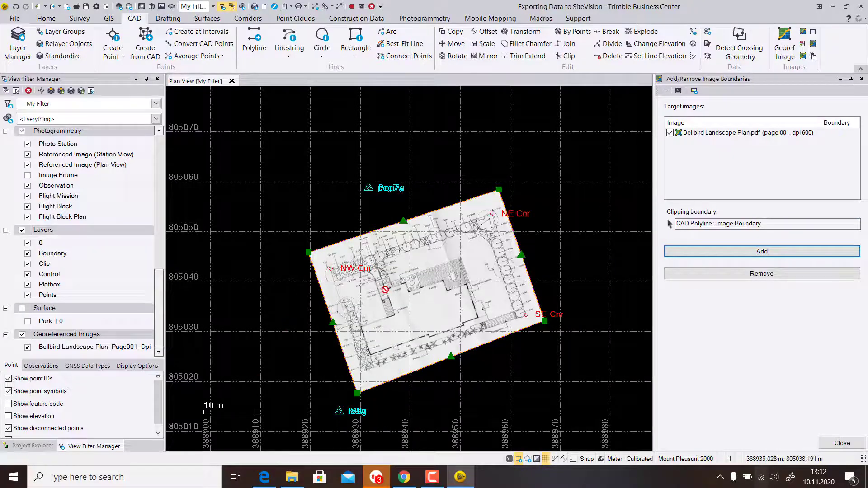
# Step: Scroll the guide to Step 5 'Create a plotbox' and close the image boundaries pane
pyautogui.click(264, 477)
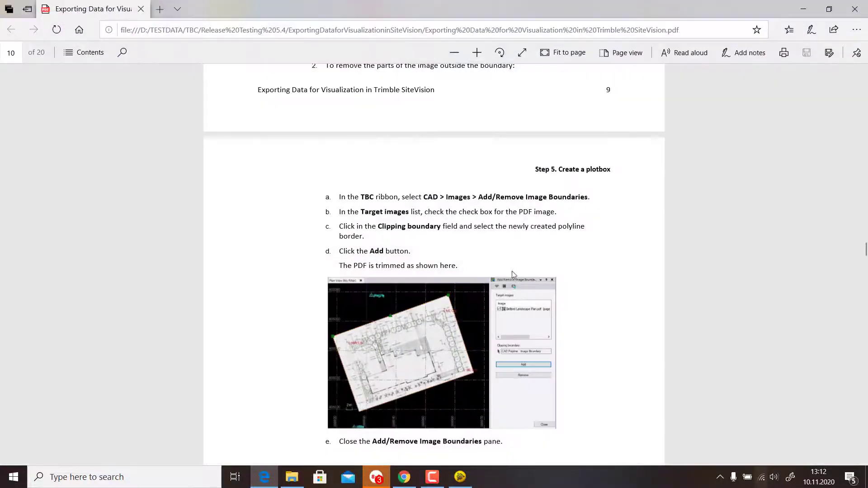
pyautogui.scroll(-5, 487, 272)
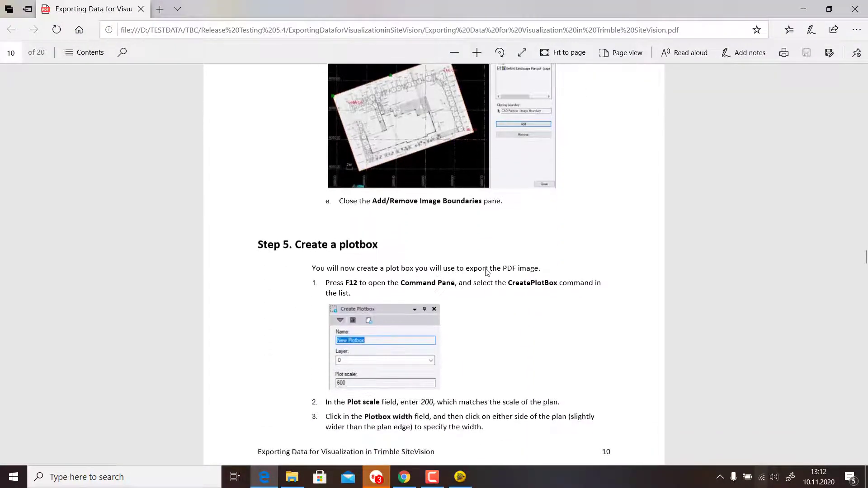
pyautogui.scroll(-3, 332, 276)
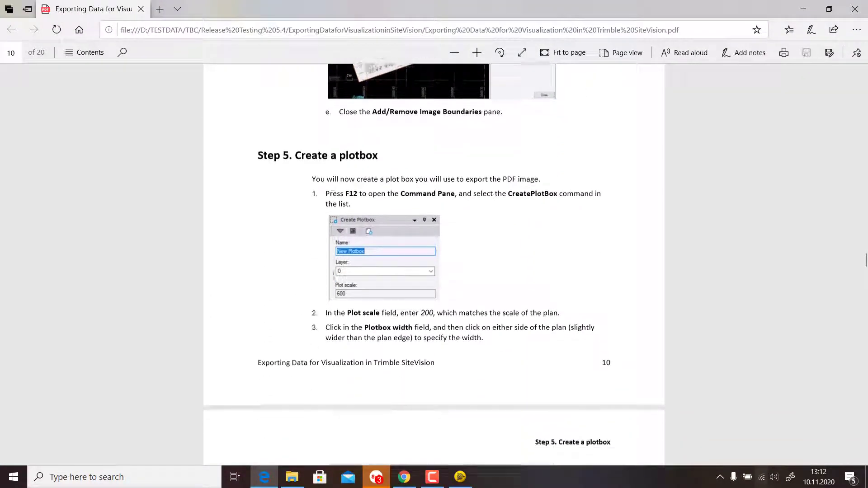
pyautogui.click(264, 476)
pyautogui.click(858, 442)
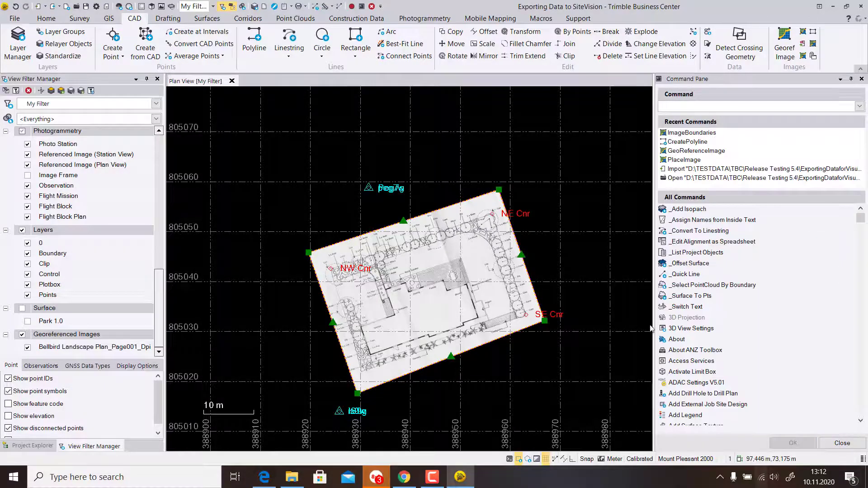
# Step: Start the CreatePlotBox command by searching 'plot' in the Command Pane
pyautogui.click(671, 105)
pyautogui.write('plot')
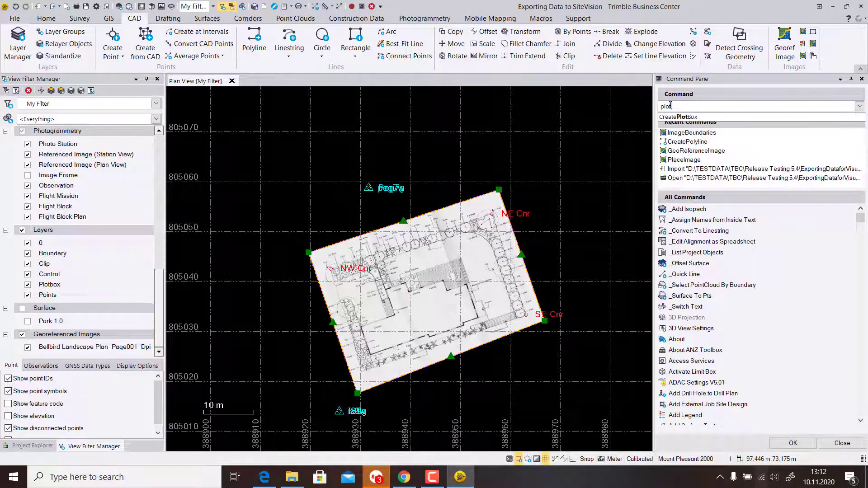
pyautogui.click(683, 117)
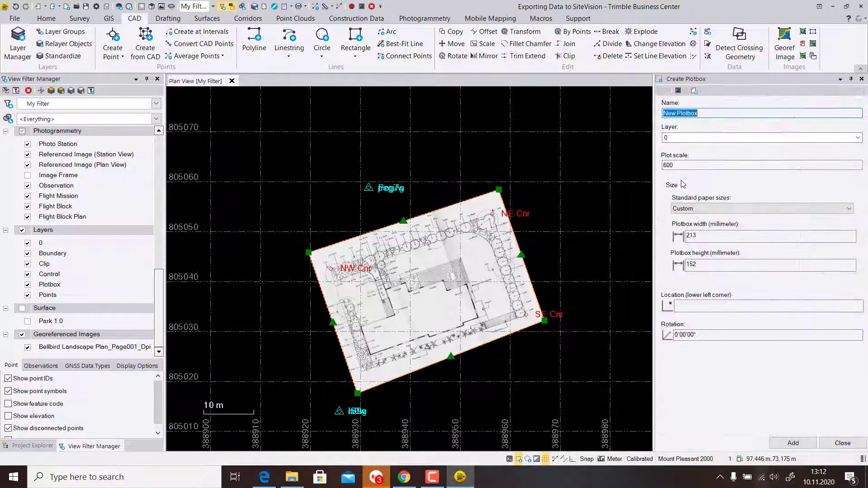
pyautogui.click(270, 474)
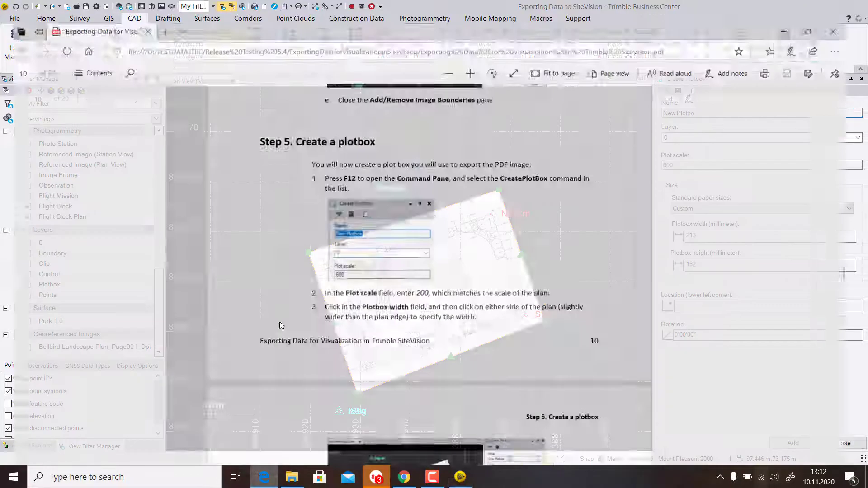
pyautogui.scroll(-3, 509, 204)
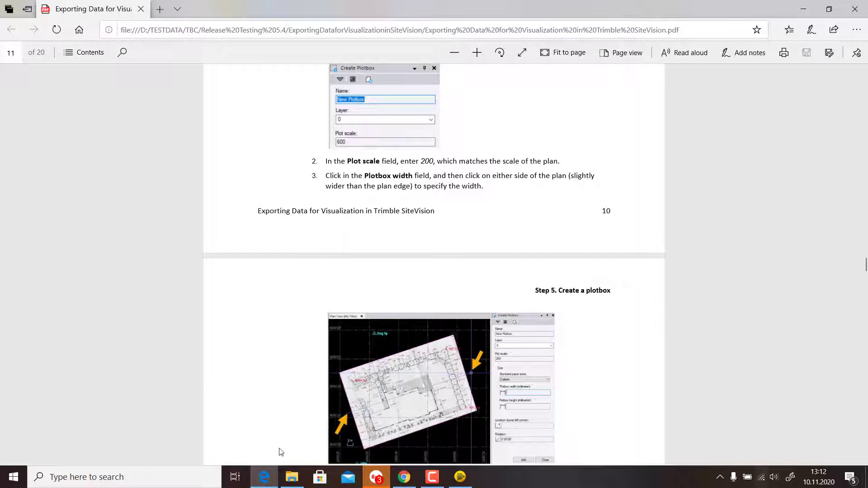
pyautogui.click(274, 482)
# Step: Change the plotbox Plot scale from 600 to 200
pyautogui.click(675, 165)
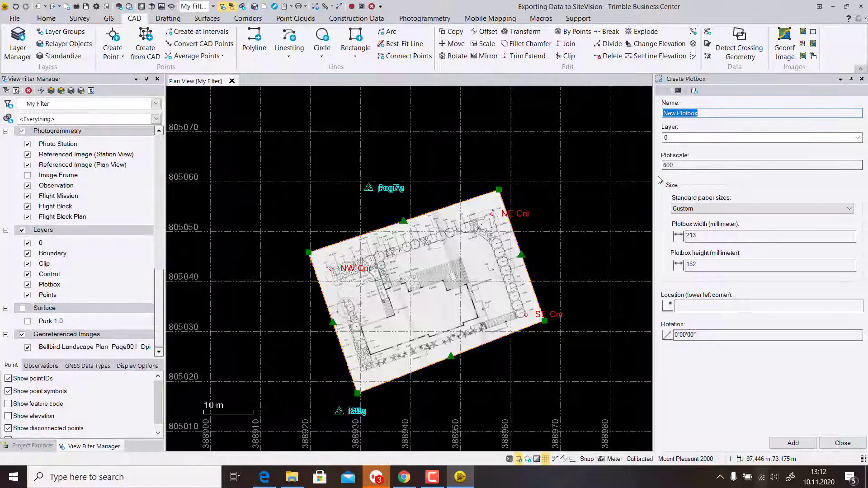
pyautogui.moveTo(671, 165); pyautogui.dragTo(661, 167)
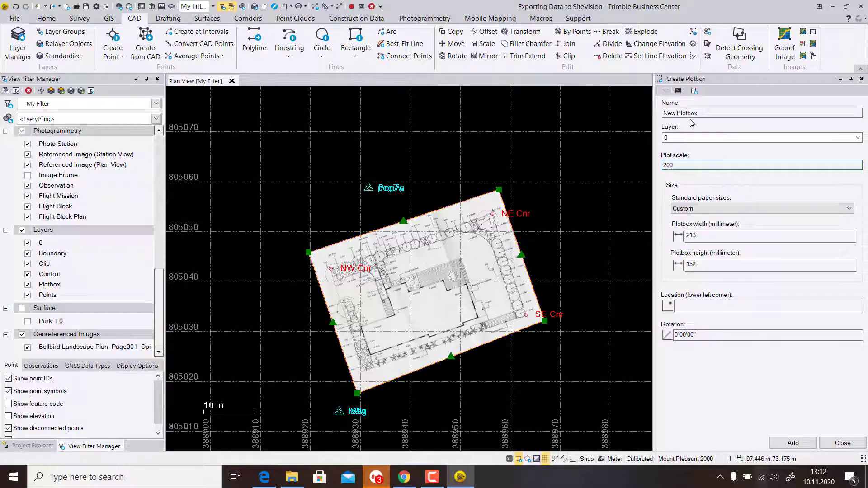
pyautogui.click(264, 479)
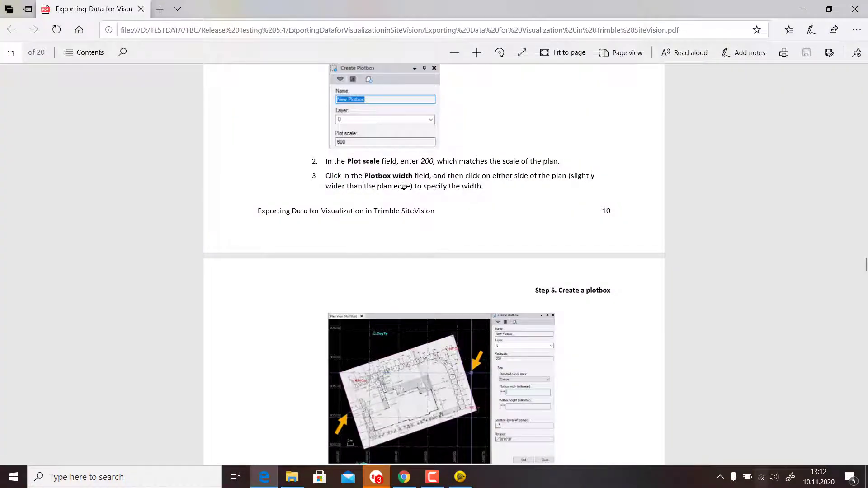
pyautogui.scroll(-3, 393, 190)
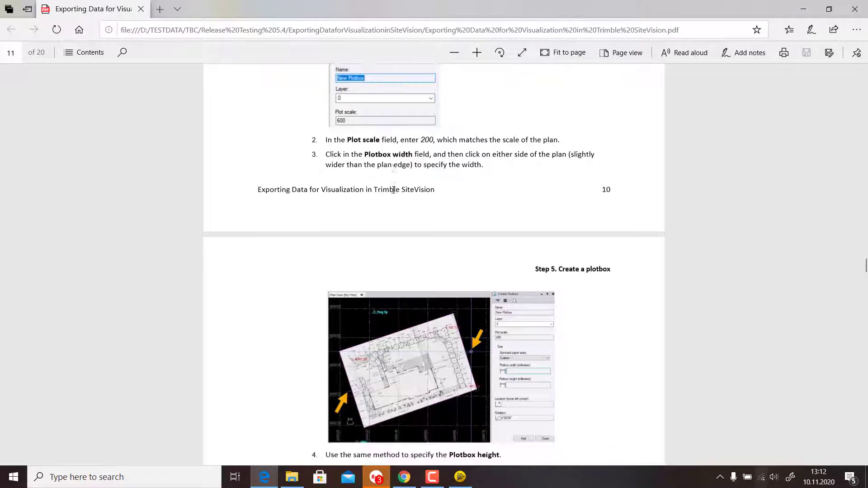
pyautogui.scroll(3, 394, 190)
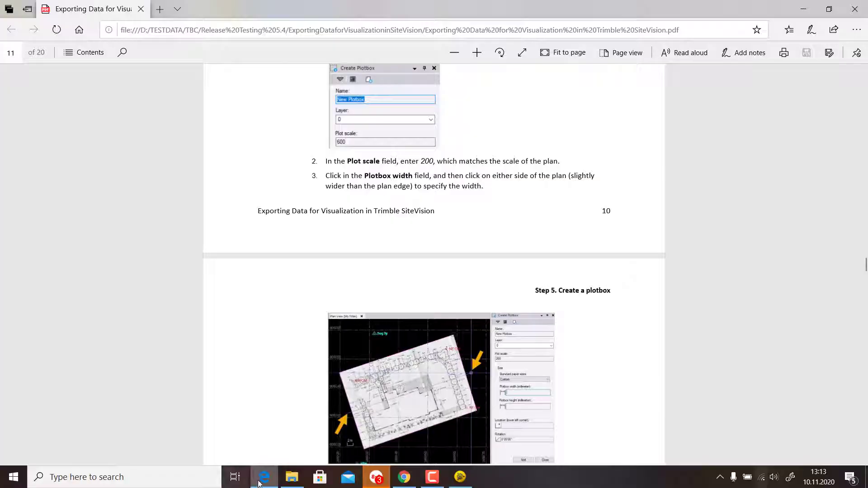
pyautogui.click(460, 477)
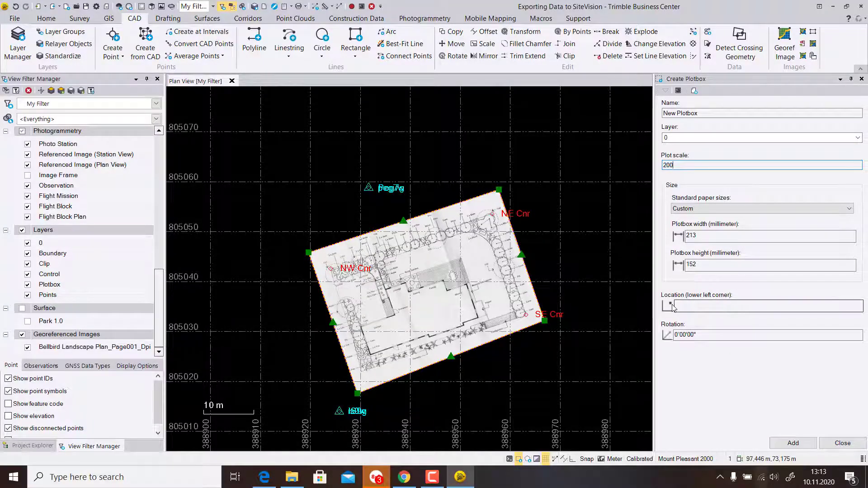
# Step: Pick points on the plan to make the plotbox 221 wide and 158 high
pyautogui.click(699, 236)
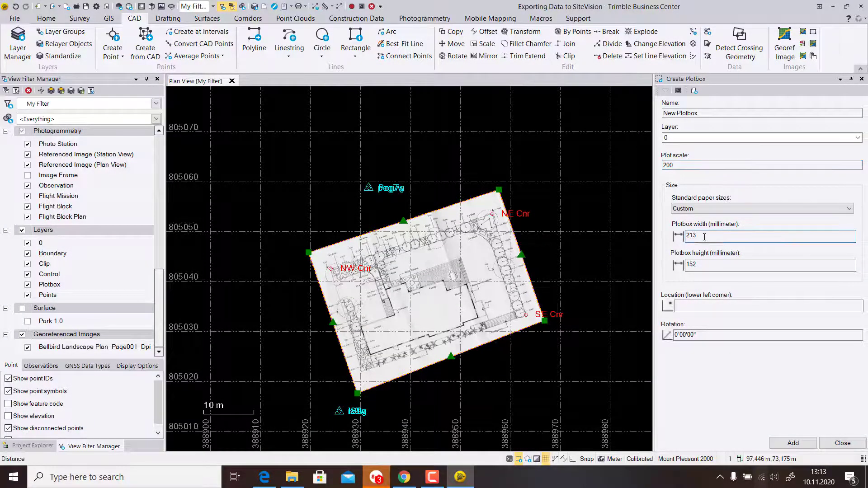
pyautogui.click(325, 328)
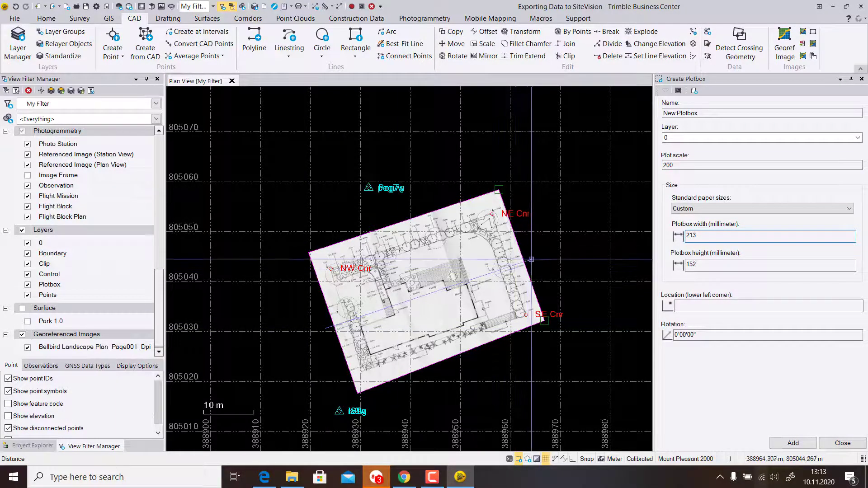
pyautogui.click(534, 259)
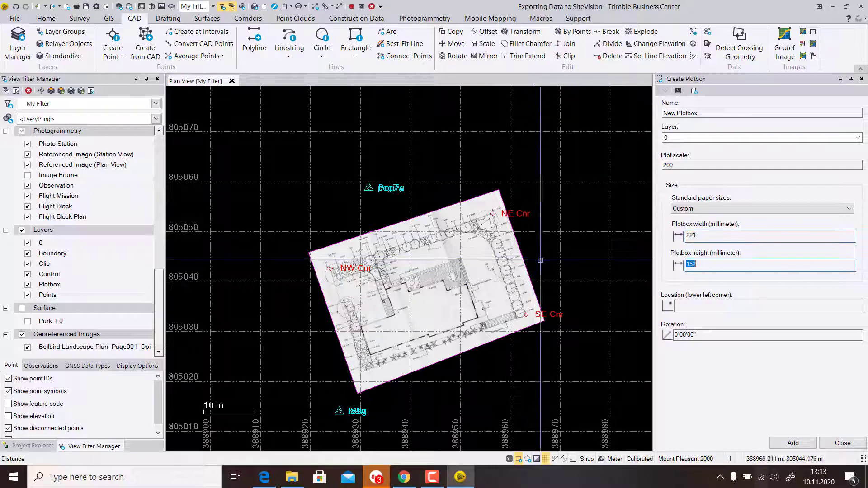
pyautogui.click(715, 266)
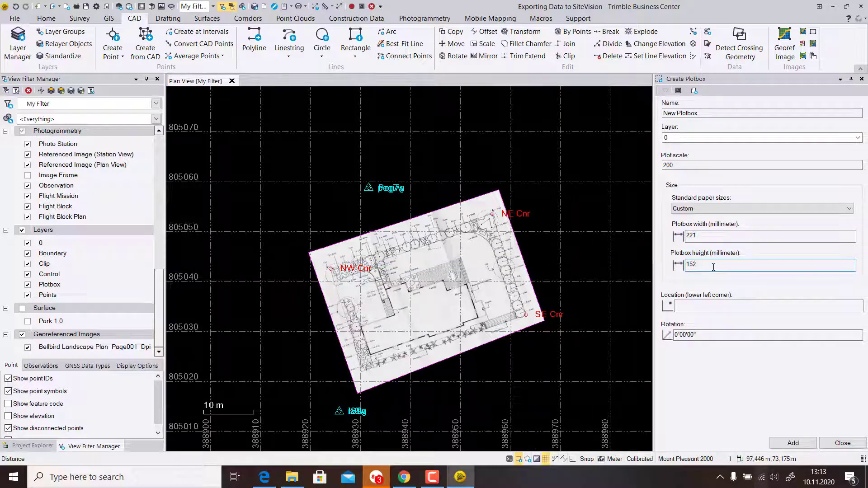
pyautogui.click(395, 217)
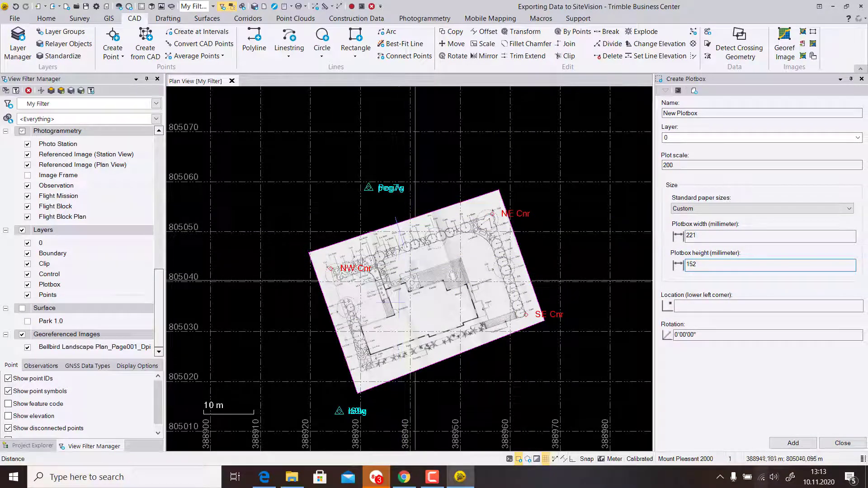
pyautogui.click(452, 362)
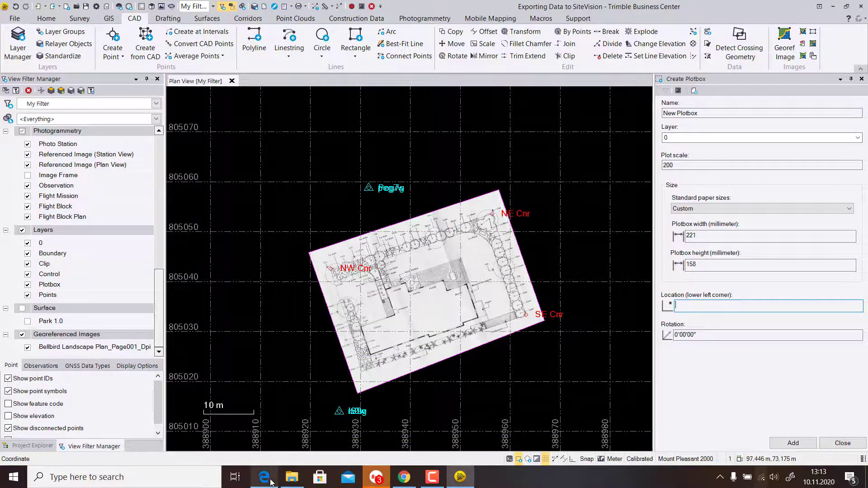
# Step: Anchor the plotbox at the SW corner and rotate it to the NW corner (340°46'07")
pyautogui.moveTo(272, 483)
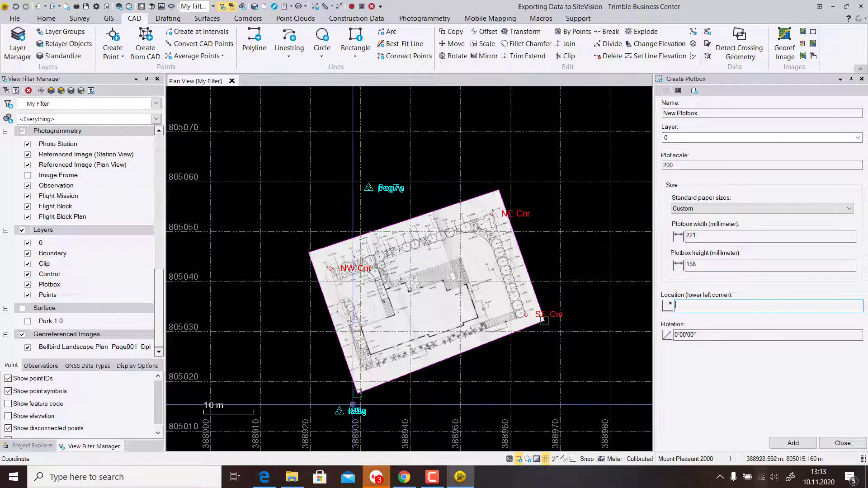
pyautogui.scroll(3, 353, 420)
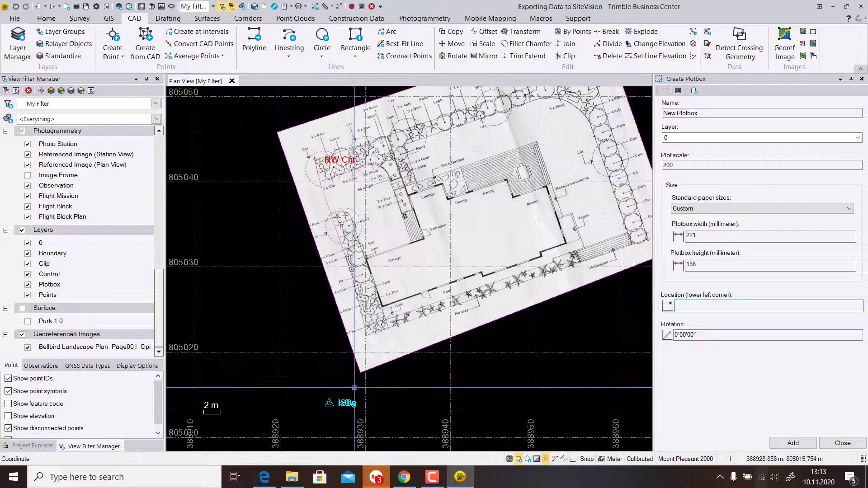
pyautogui.click(354, 387)
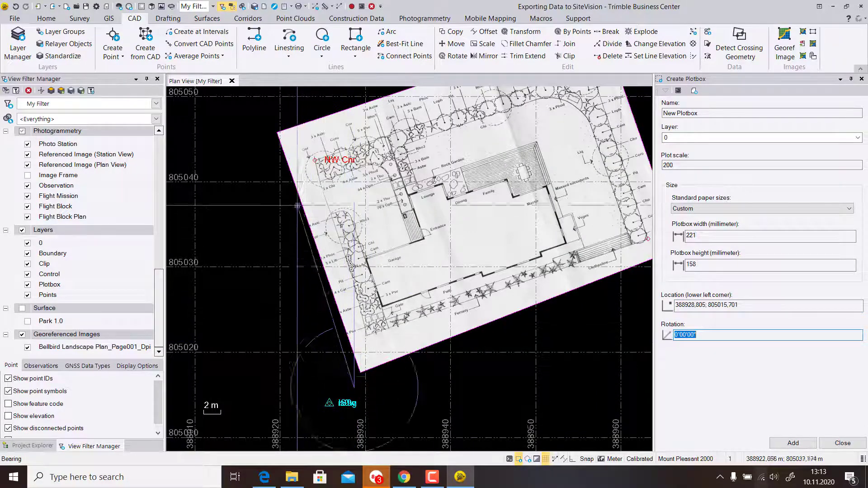
pyautogui.click(265, 128)
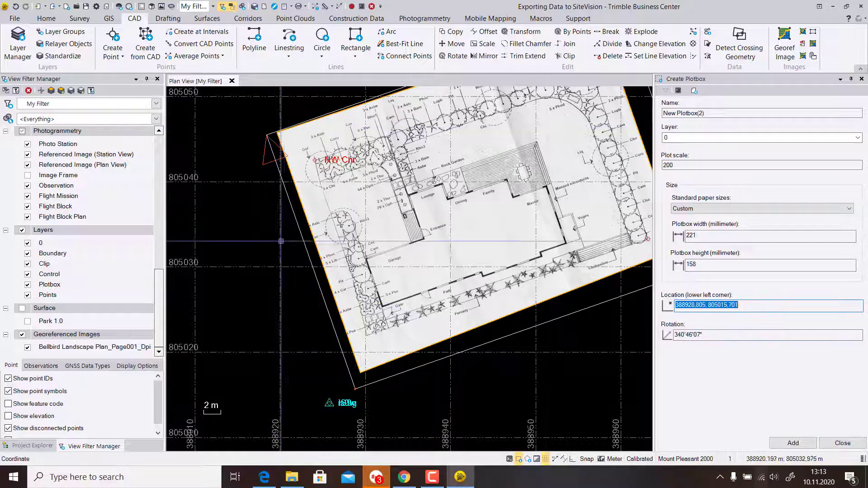
pyautogui.scroll(-3, 387, 264)
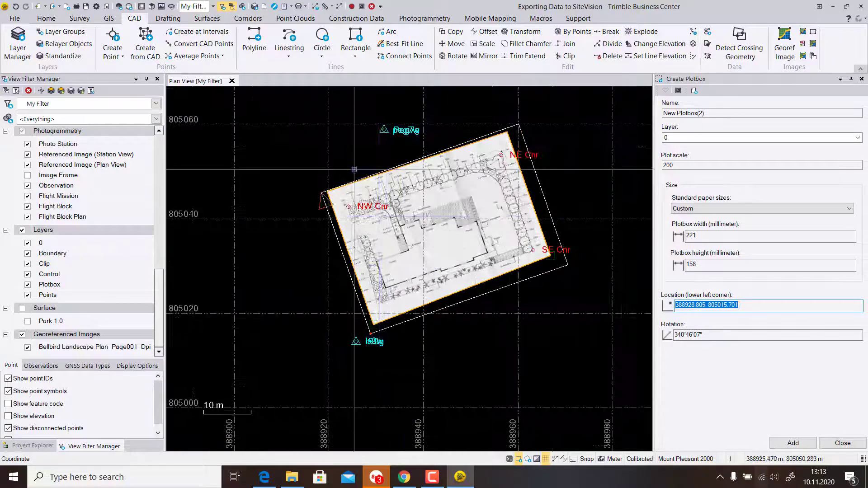
pyautogui.click(265, 477)
pyautogui.scroll(-4, 376, 204)
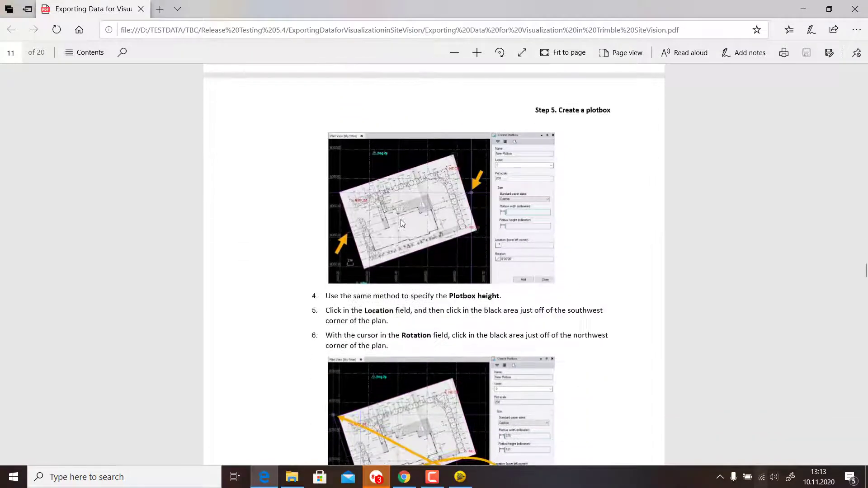
pyautogui.scroll(-3, 421, 289)
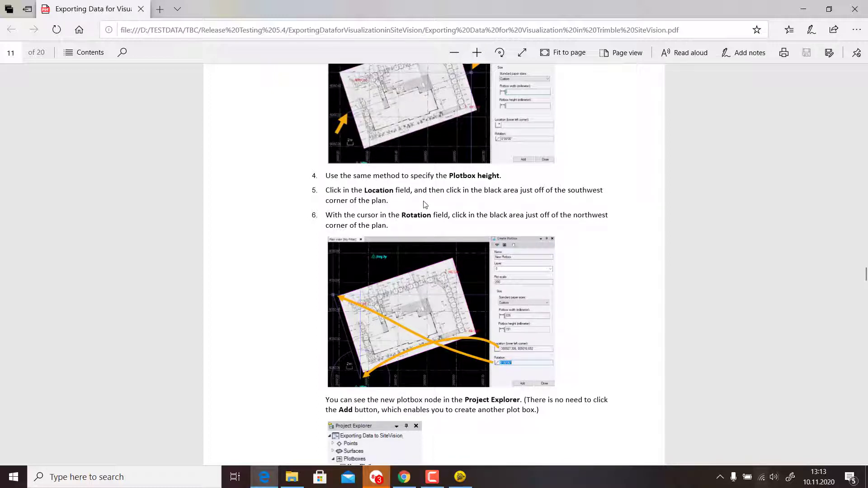
pyautogui.scroll(-4, 406, 215)
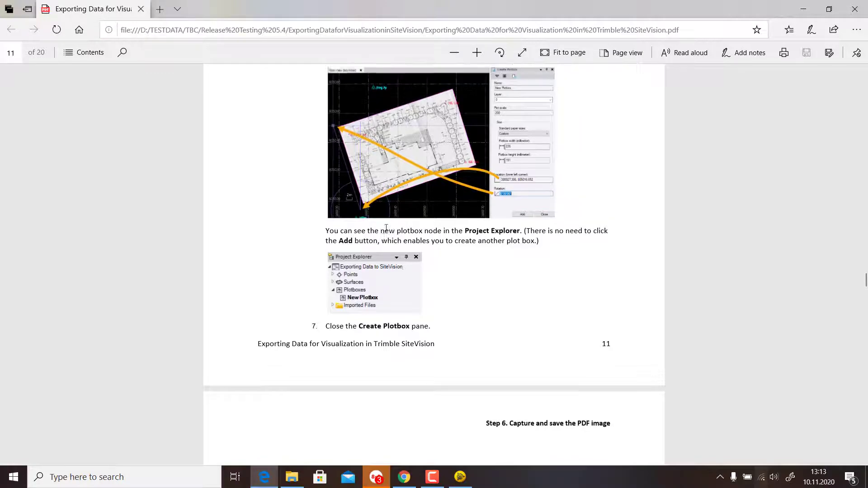
pyautogui.scroll(4, 384, 225)
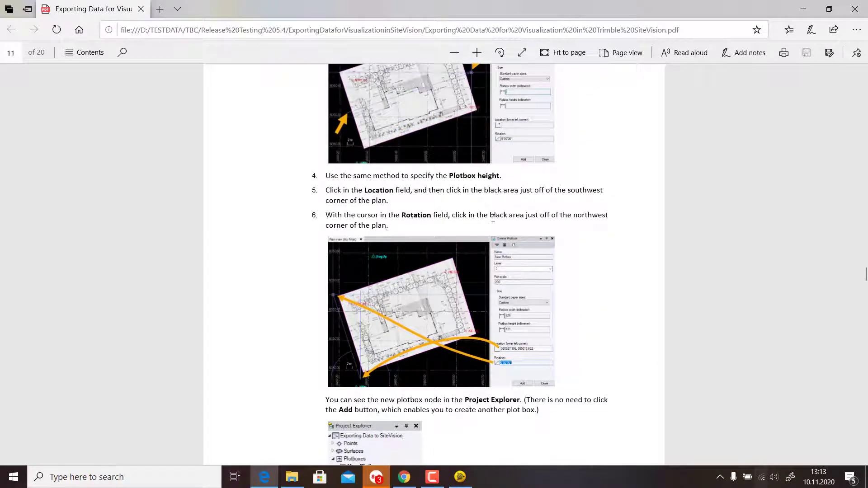
pyautogui.scroll(-3, 438, 280)
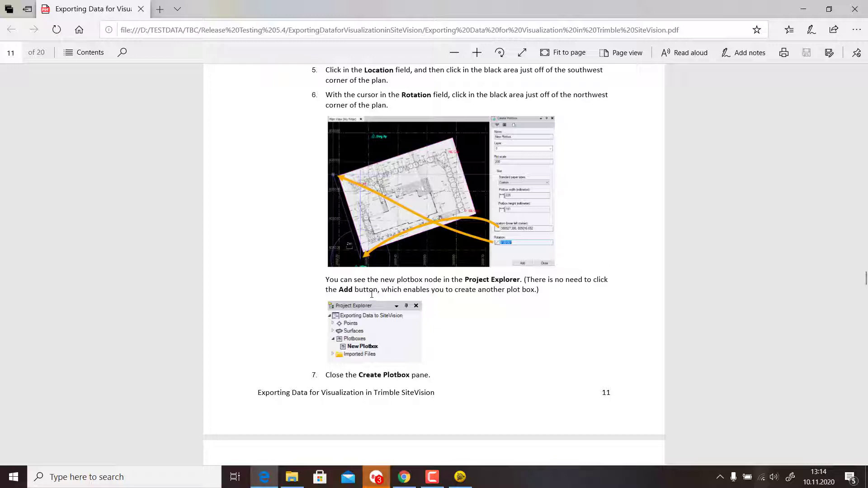
pyautogui.scroll(-3, 374, 293)
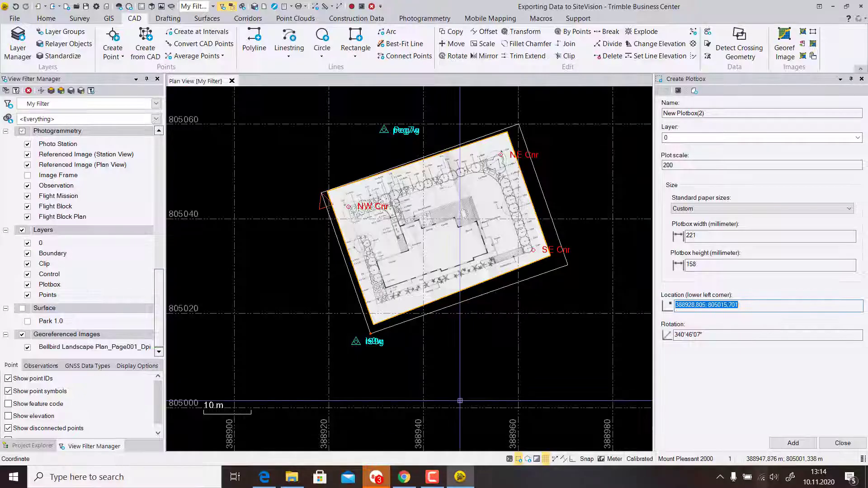
# Step: Close the Create Plotbox pane and review the guide's Step 6
pyautogui.click(269, 477)
pyautogui.click(842, 443)
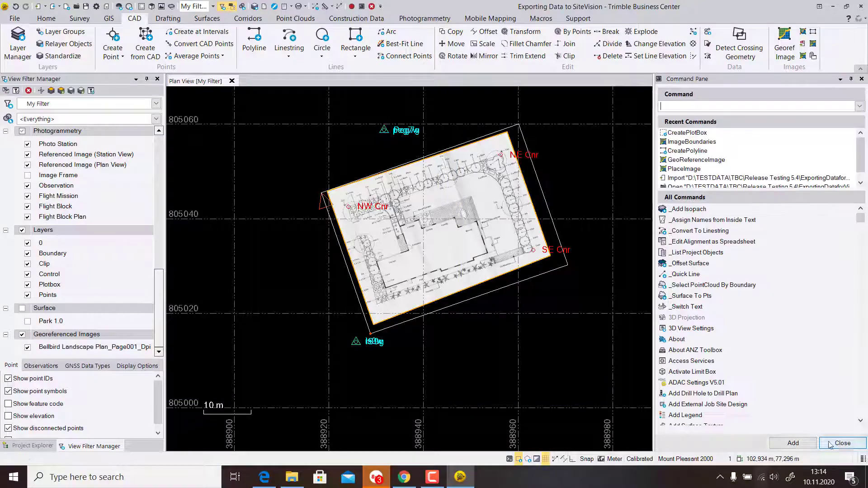
pyautogui.click(264, 477)
pyautogui.scroll(-6, 329, 295)
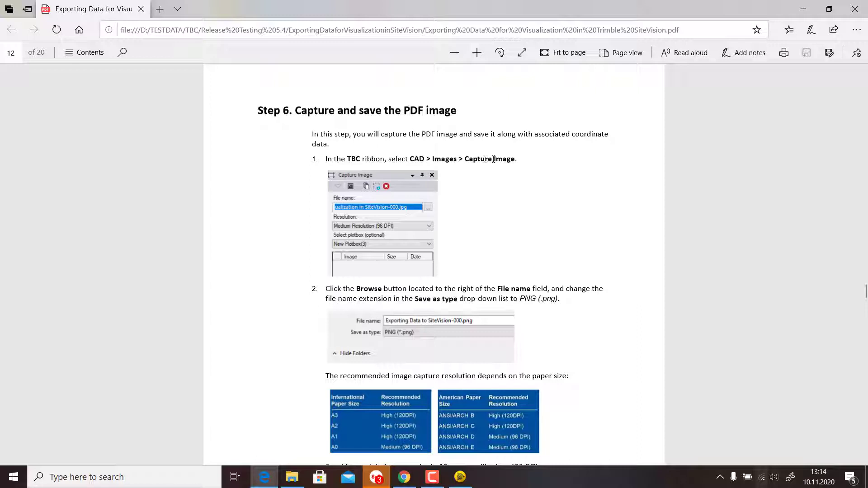
pyautogui.click(263, 483)
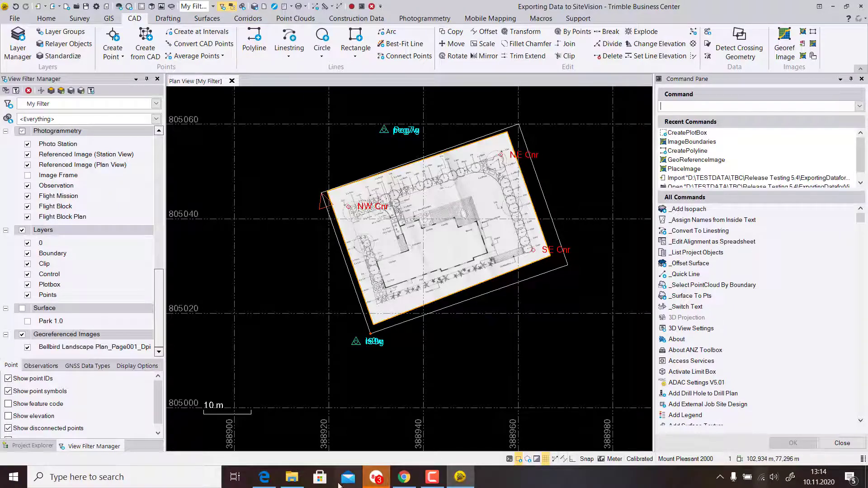
pyautogui.click(256, 483)
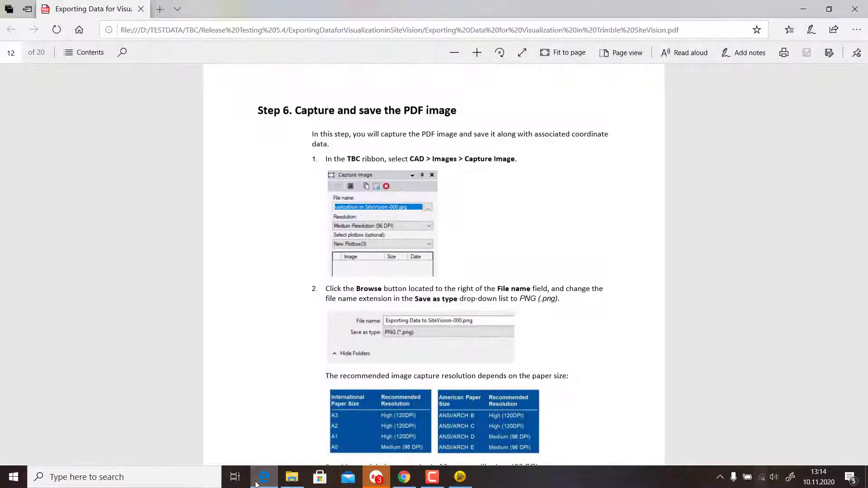
pyautogui.click(255, 483)
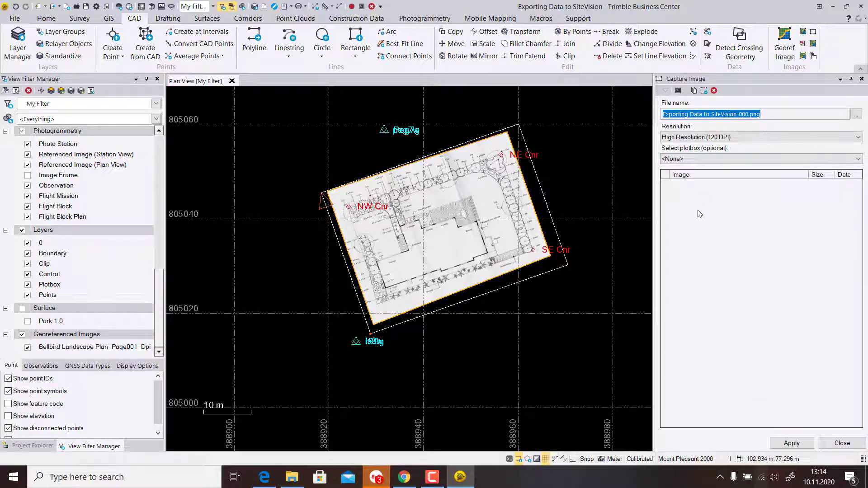
# Step: Set the image capture to High Resolution (120 DPI) and limit it to New Plotbox
pyautogui.click(858, 137)
pyautogui.click(723, 156)
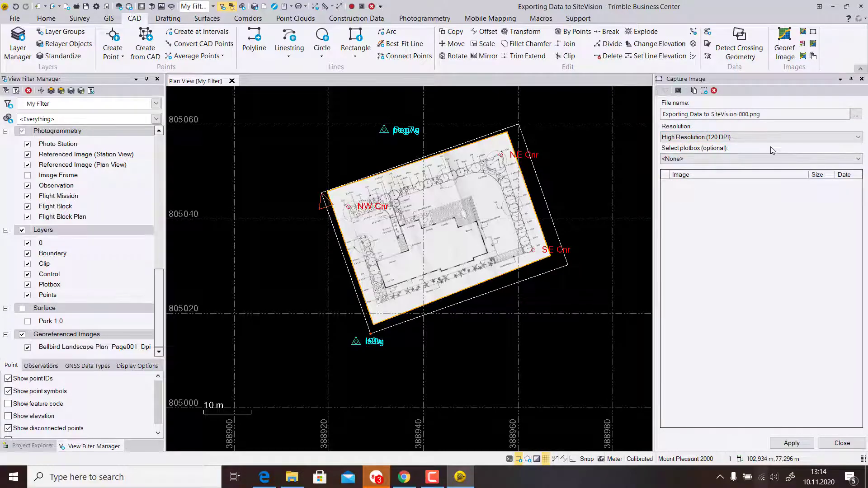
pyautogui.click(861, 161)
pyautogui.click(690, 176)
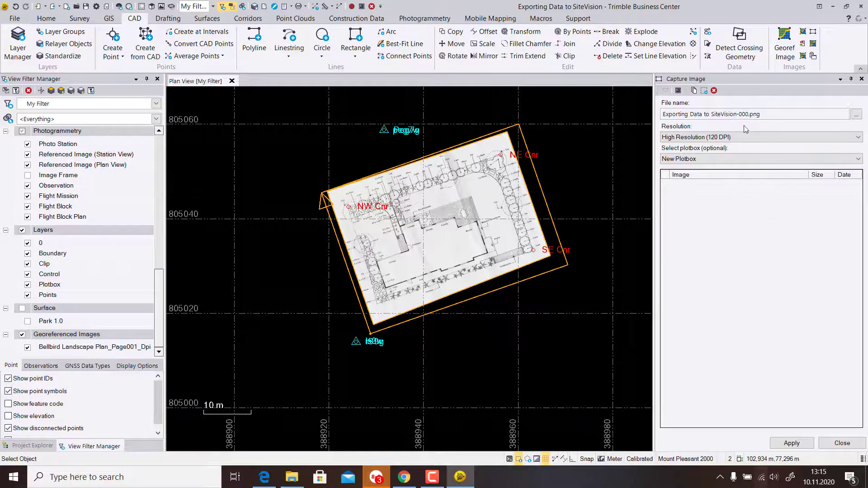
pyautogui.click(271, 483)
pyautogui.scroll(-3, 518, 265)
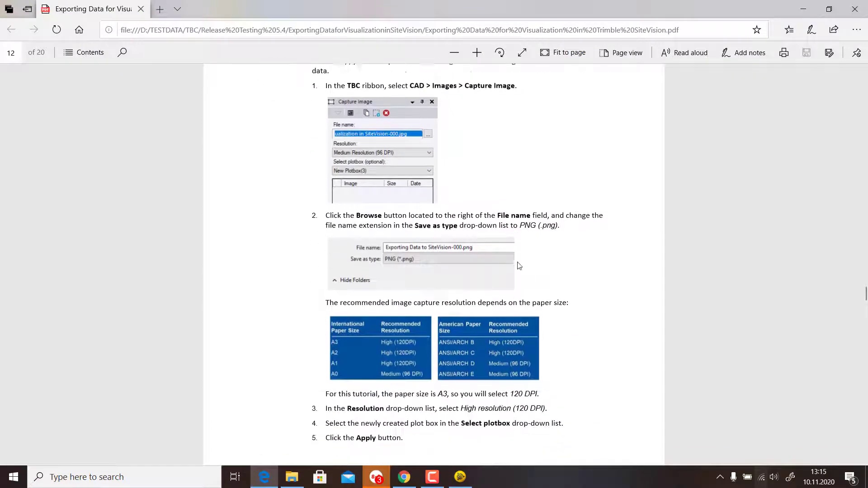
pyautogui.scroll(-2, 519, 266)
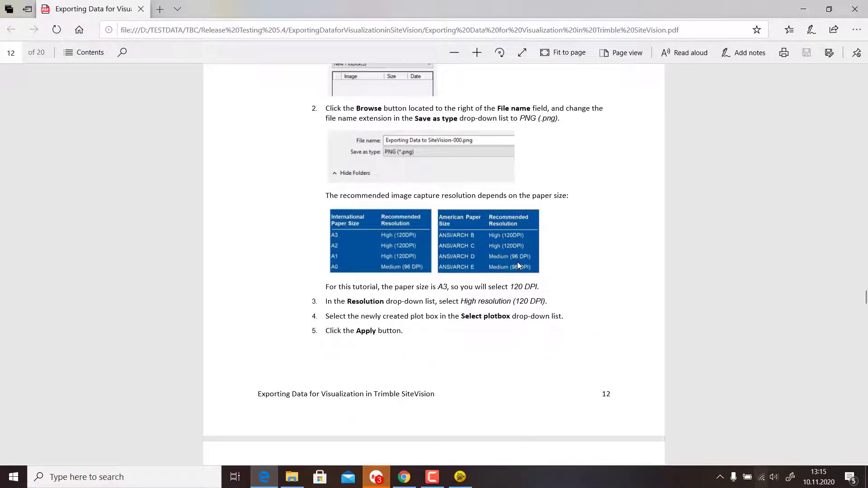
pyautogui.scroll(-1, 517, 262)
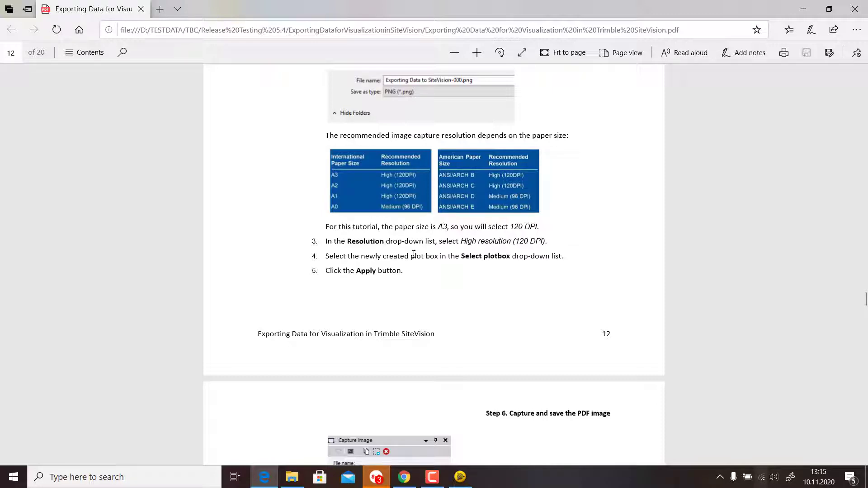
pyautogui.scroll(-3, 458, 264)
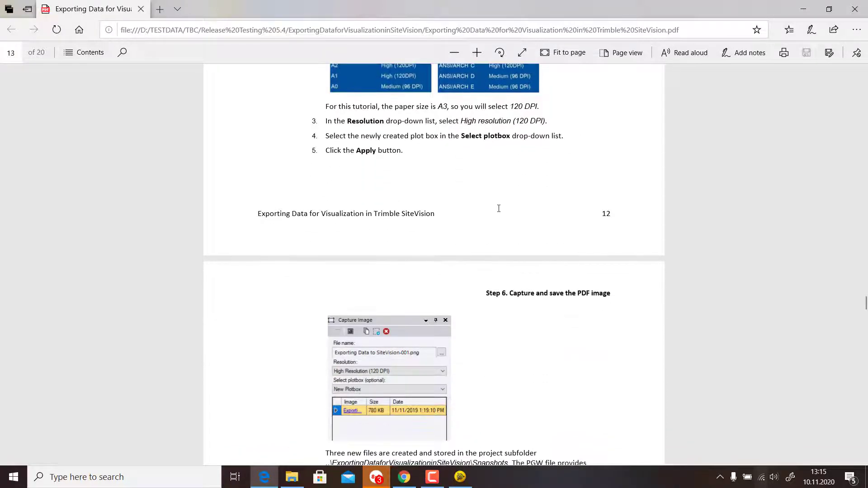
pyautogui.scroll(2, 500, 208)
# Step: Back in TBC, capture the plan as Exporting Data to SiteVision-000.png (795 KB)
pyautogui.hotkey('alt', 'Tab')
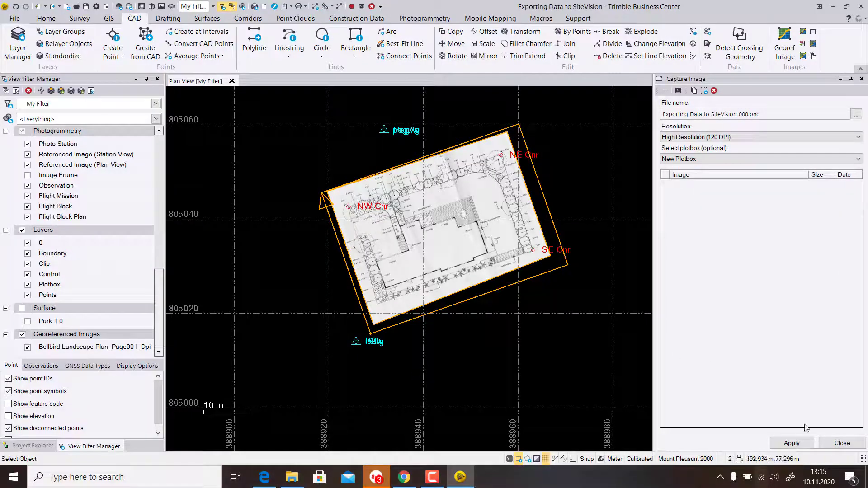
pyautogui.click(792, 443)
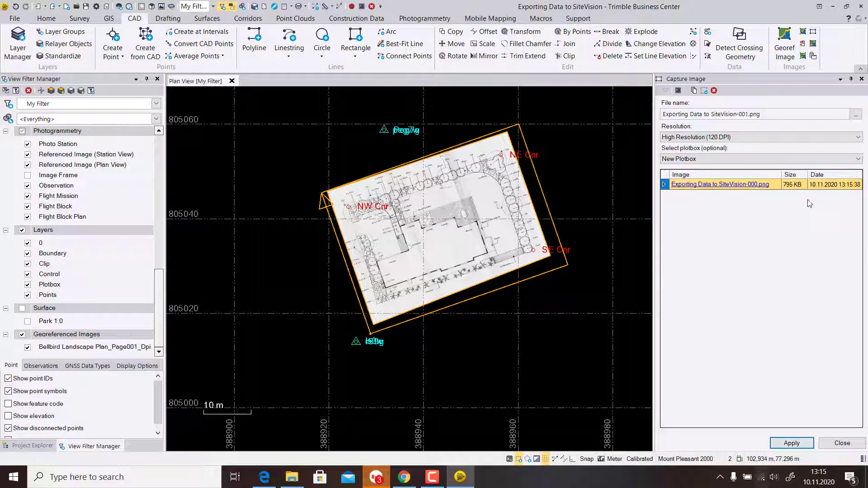
pyautogui.click(264, 477)
pyautogui.scroll(-5, 425, 238)
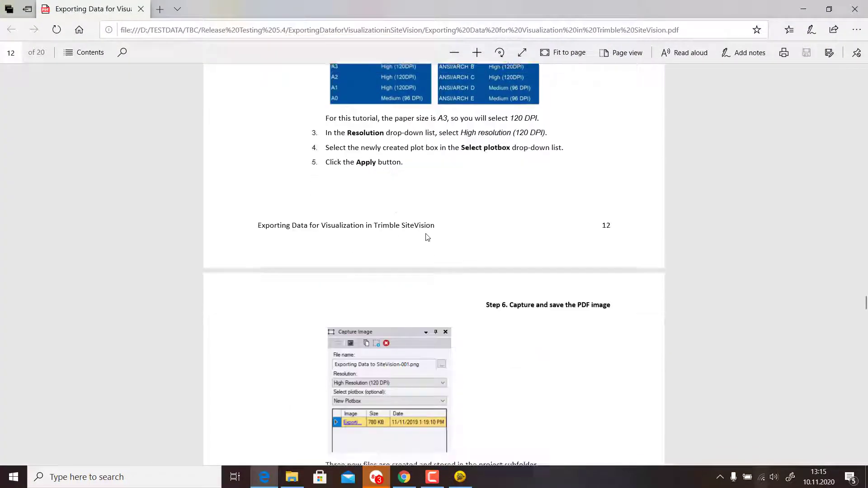
pyautogui.scroll(-3, 486, 240)
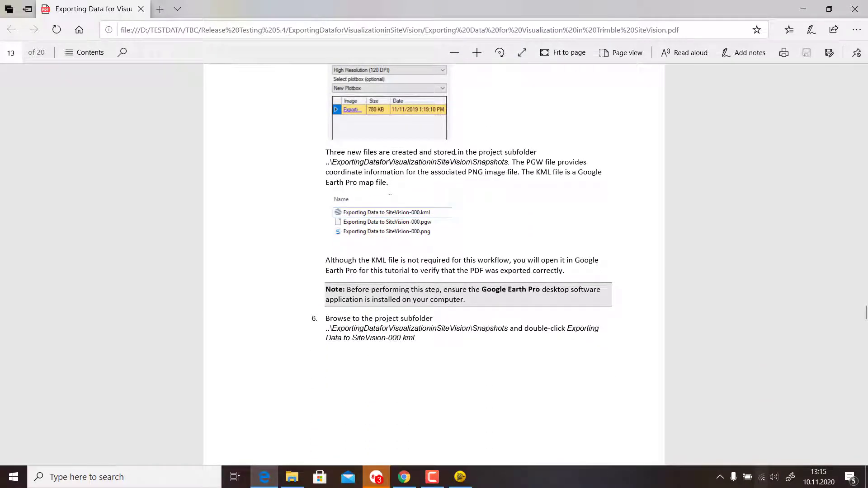
pyautogui.scroll(10, 413, 163)
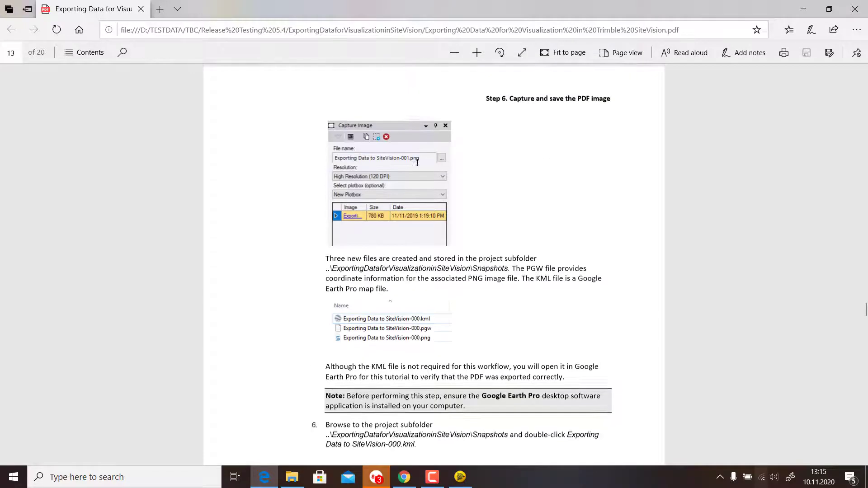
pyautogui.scroll(2, 418, 167)
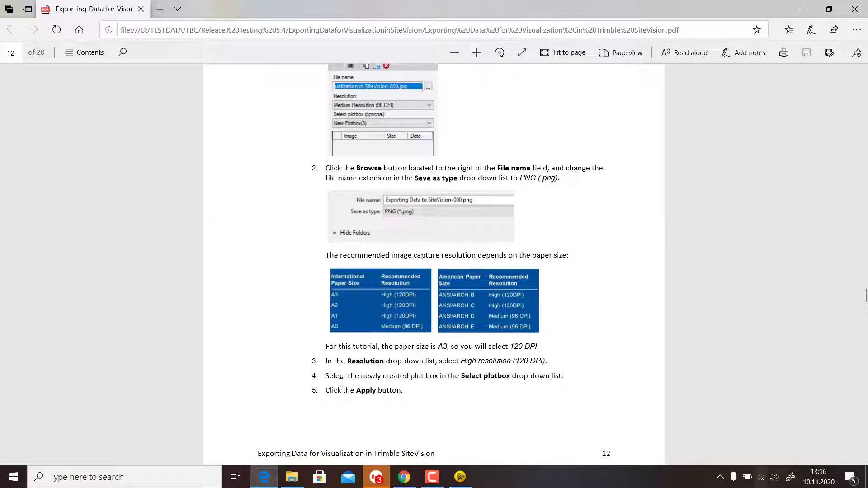
pyautogui.click(271, 479)
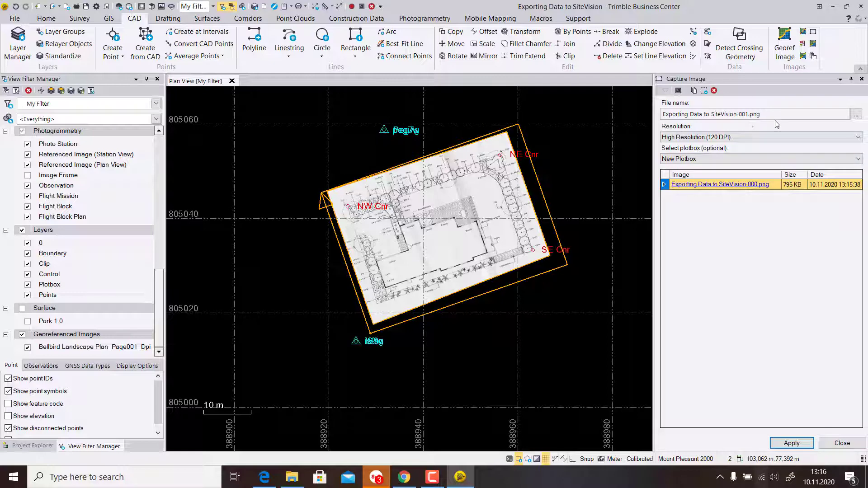
# Step: Confirm the capture's save location is the Snapshots folder, then cancel the Save As dialog
pyautogui.click(856, 116)
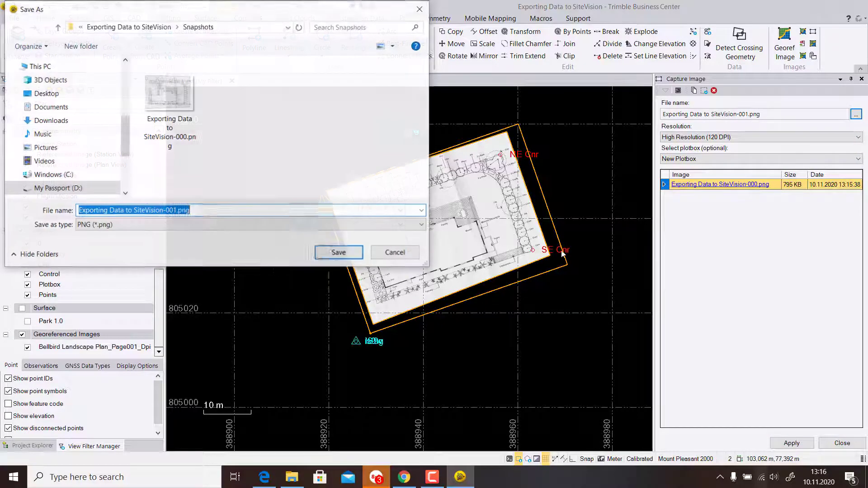
pyautogui.click(395, 254)
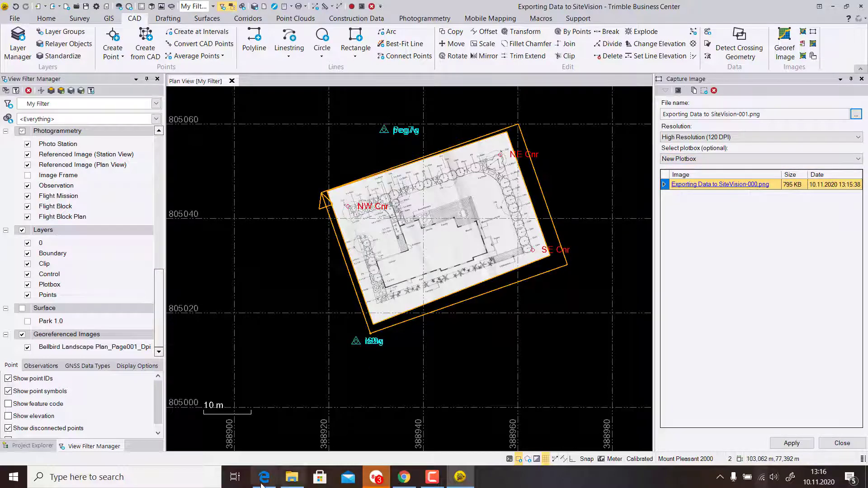
pyautogui.moveTo(262, 483)
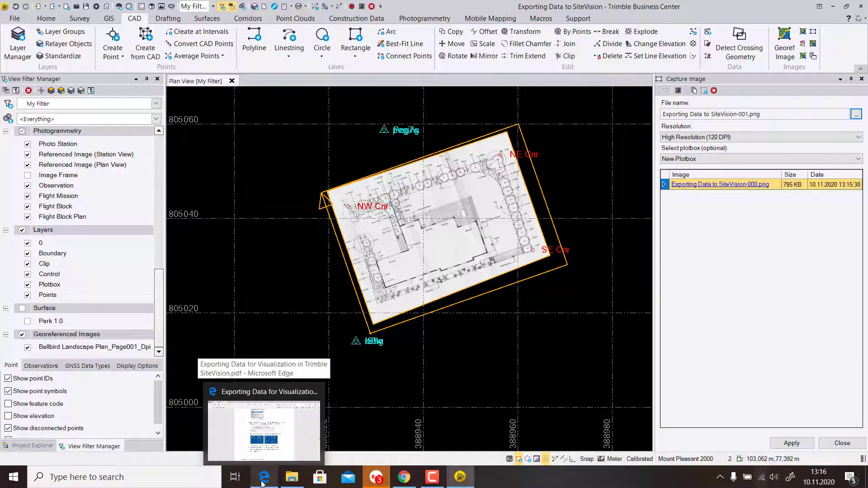
# Step: Scroll the PDF guide to page 13's Step 6 on opening the KML from Snapshots
pyautogui.click(262, 483)
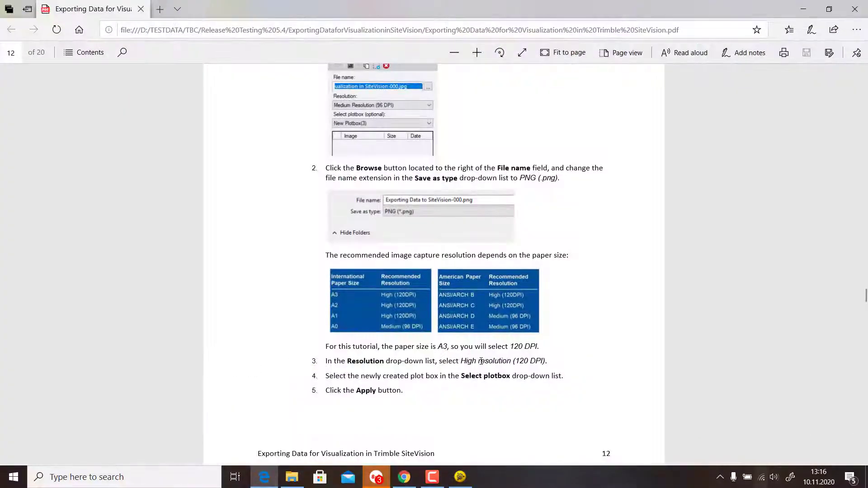
pyautogui.scroll(-8, 482, 358)
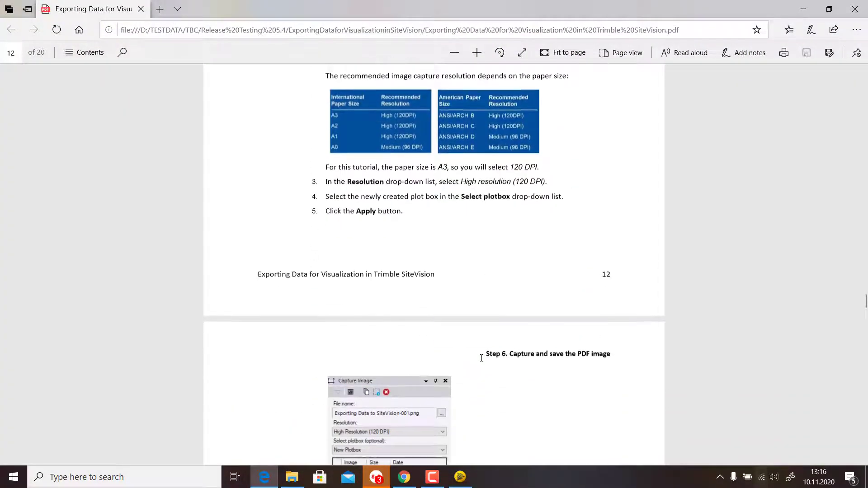
pyautogui.scroll(-3, 482, 358)
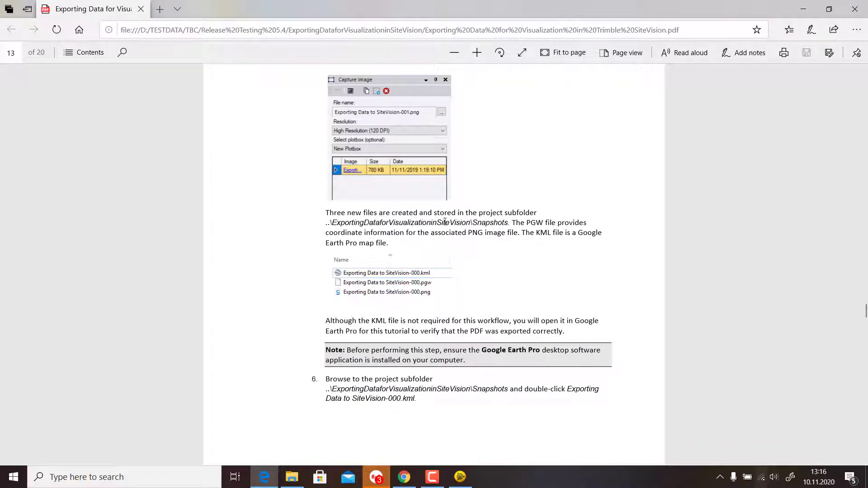
pyautogui.moveTo(339, 223); pyautogui.dragTo(545, 222)
pyautogui.click(506, 227)
pyautogui.click(568, 218)
pyautogui.scroll(-4, 541, 246)
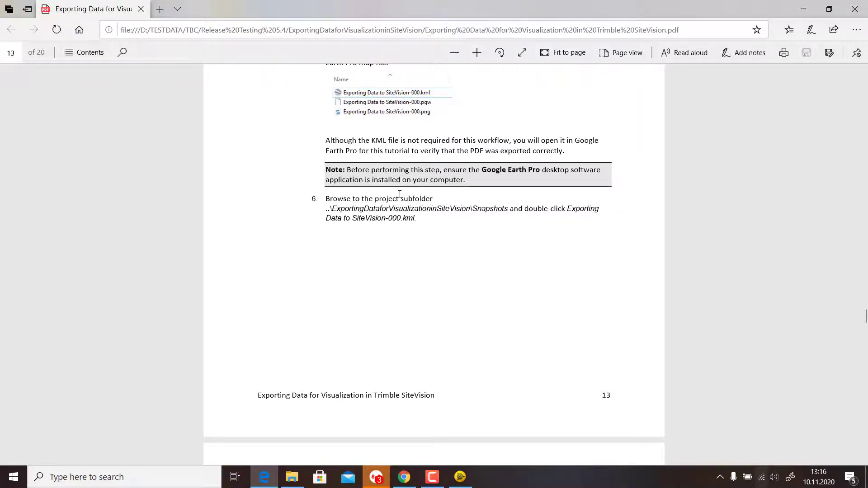
pyautogui.scroll(1, 331, 201)
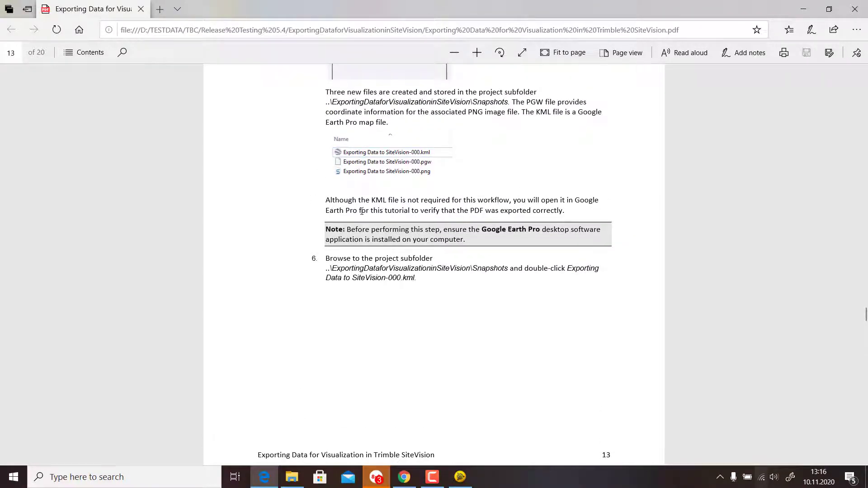
# Step: Open the Snapshots folder in Details view and launch Exporting Data to SiteVision-000.png.kml
pyautogui.click(293, 477)
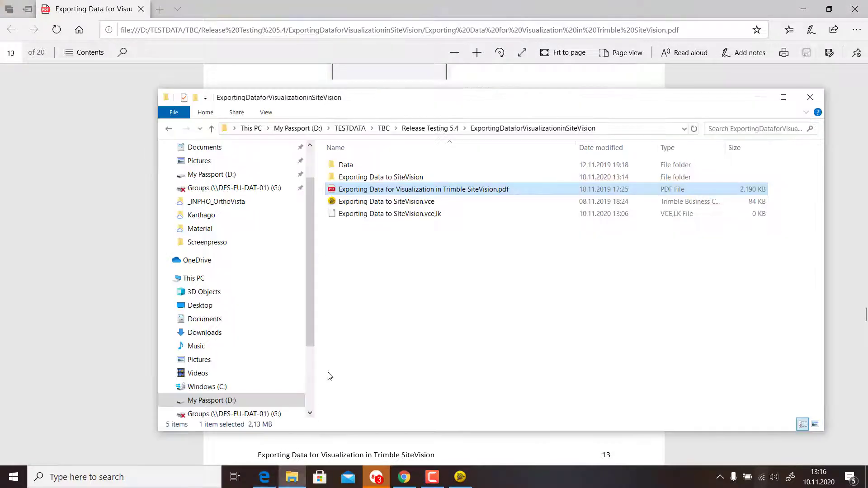
pyautogui.doubleClick(381, 178)
pyautogui.doubleClick(361, 166)
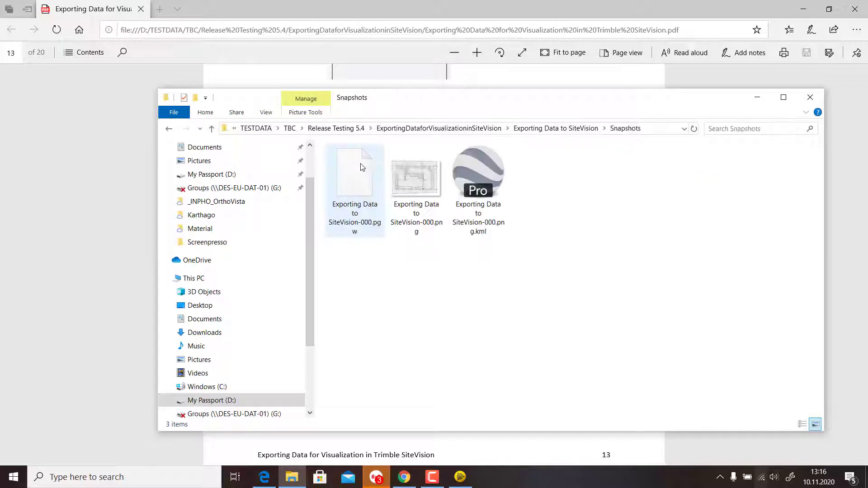
pyautogui.click(803, 425)
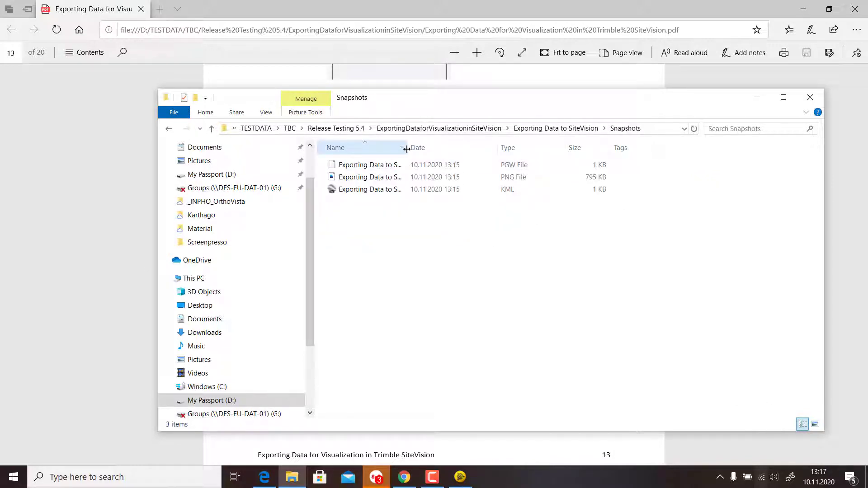
pyautogui.moveTo(407, 147); pyautogui.dragTo(511, 152)
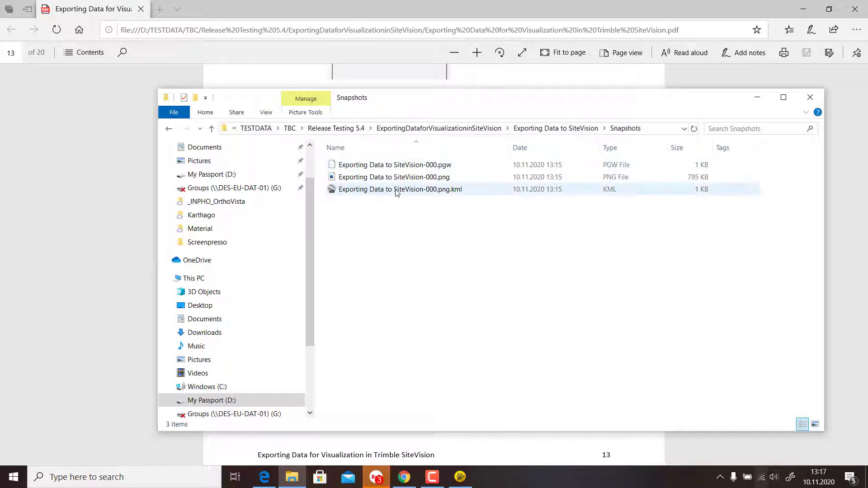
pyautogui.doubleClick(367, 189)
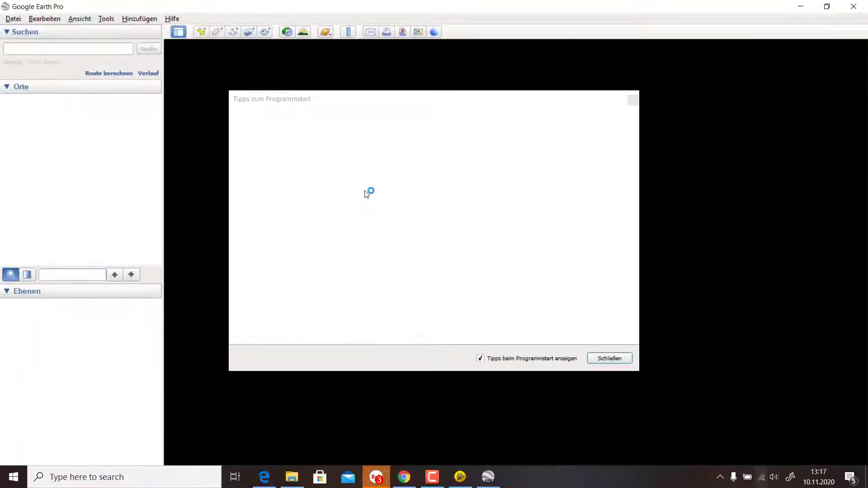
# Step: Dismiss the startup tips and zoom into the park to check the plan overlay
pyautogui.click(627, 359)
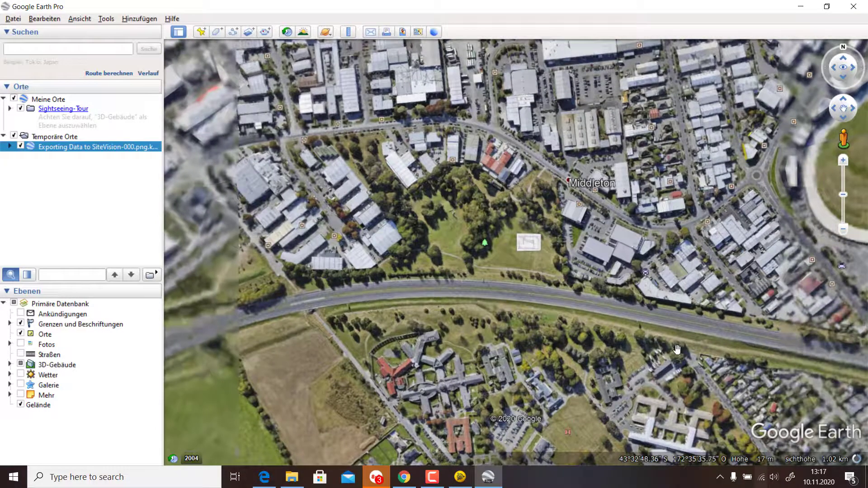
pyautogui.scroll(-5, 544, 230)
pyautogui.scroll(-5, 503, 248)
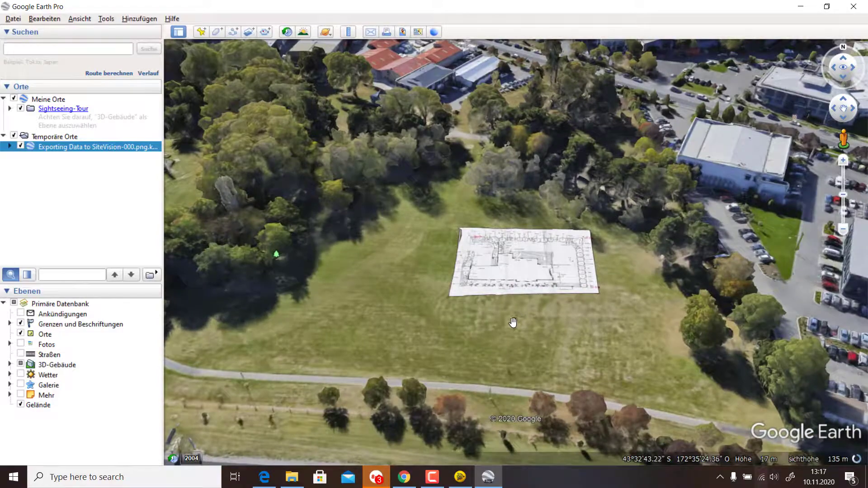
pyautogui.scroll(-4, 511, 303)
pyautogui.scroll(-3, 512, 304)
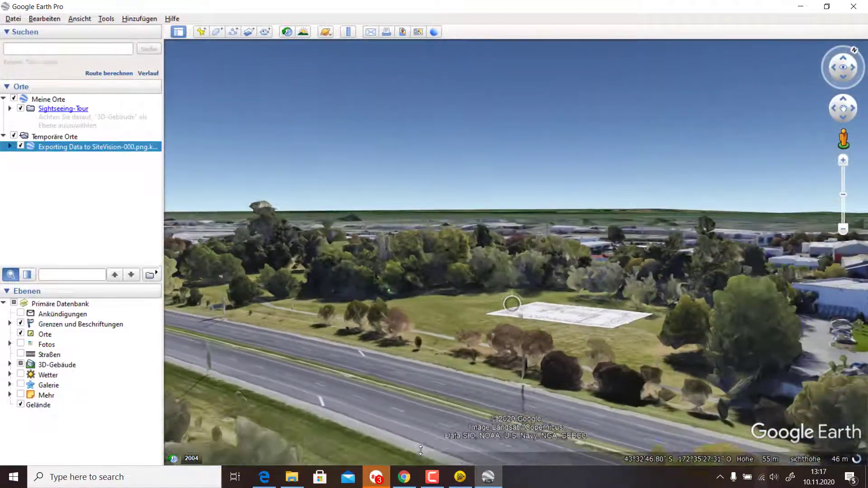
pyautogui.scroll(5, 513, 305)
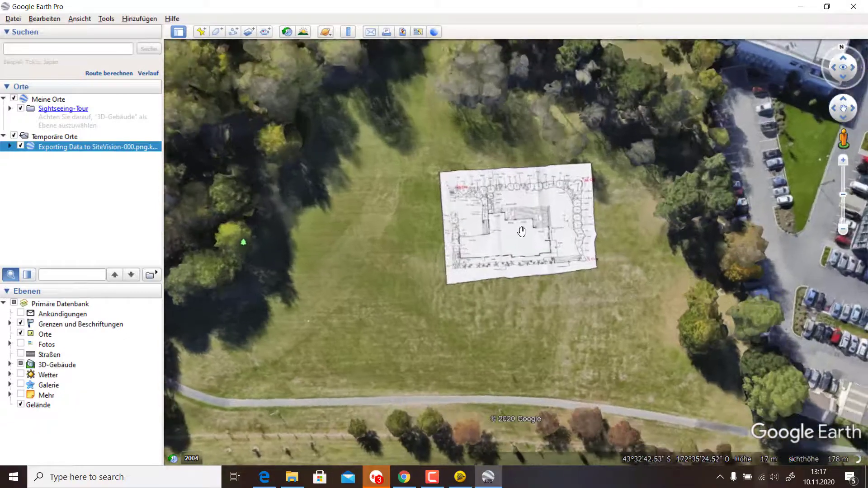
pyautogui.scroll(-1, 521, 233)
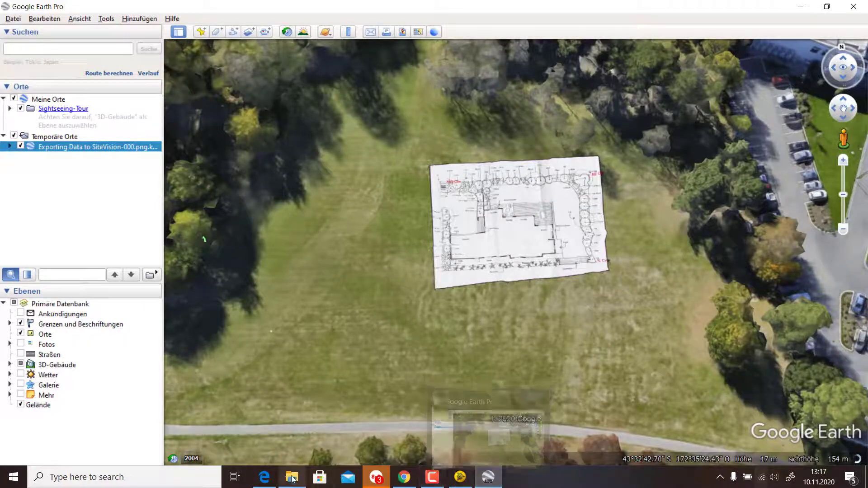
# Step: Return to the PDF guide and scroll toward Step 7
pyautogui.moveTo(265, 477)
pyautogui.click(290, 425)
pyautogui.scroll(-10, 555, 254)
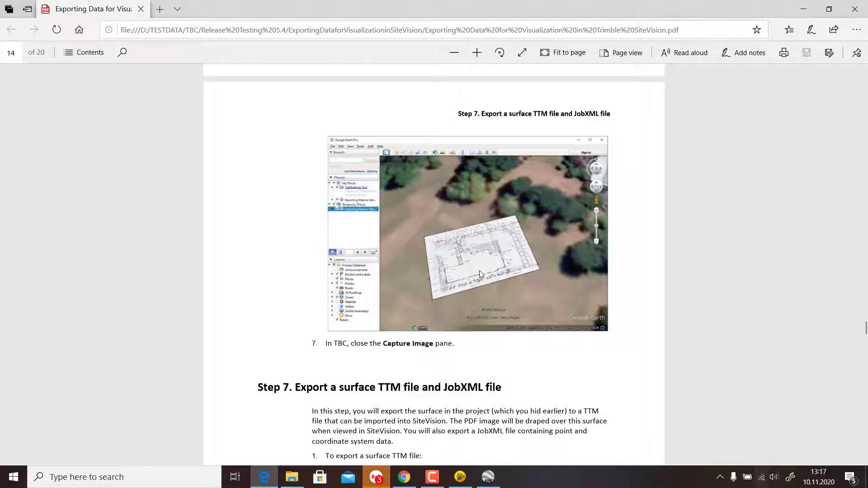
# Step: Scroll the guide to page 14's Step 7 on TTM surface export
pyautogui.scroll(-3, 481, 274)
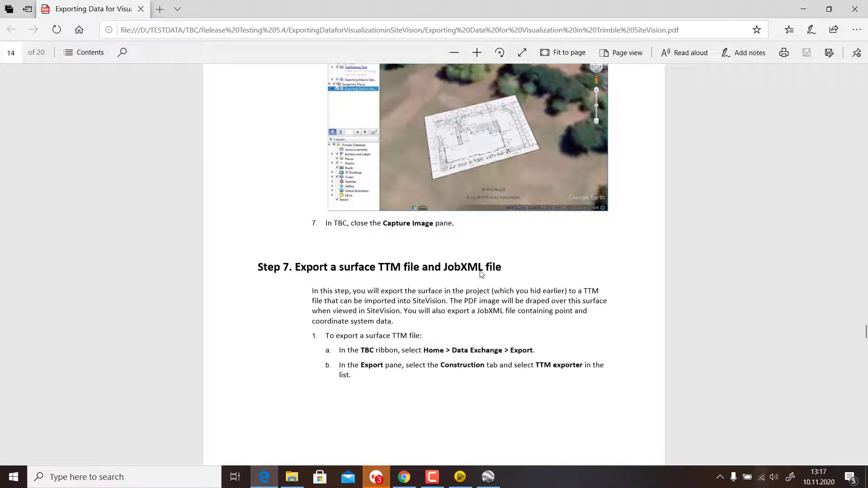
pyautogui.scroll(-3, 482, 274)
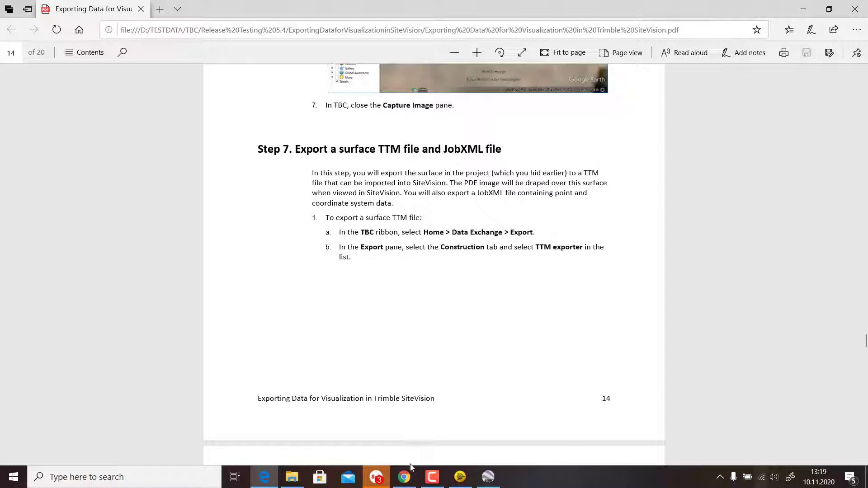
# Step: In TBC's Export pane, choose the Construction tab's TTM exporter for surface Park 1.0
pyautogui.click(460, 477)
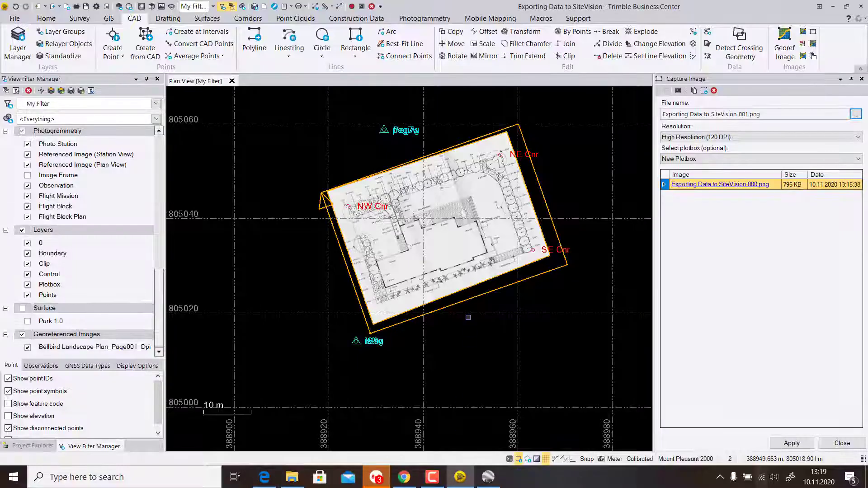
pyautogui.click(47, 19)
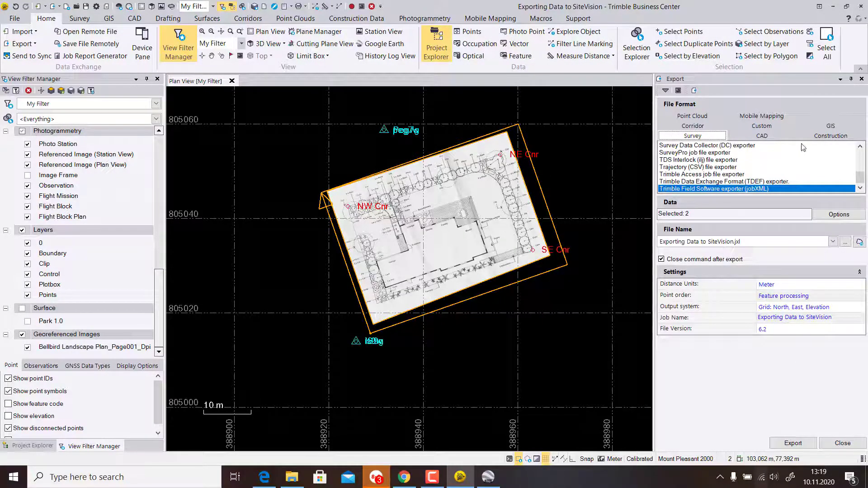
pyautogui.click(834, 137)
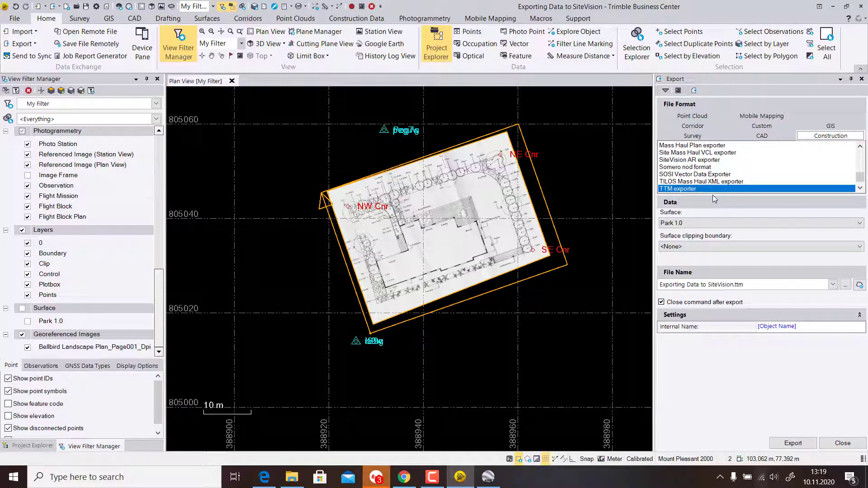
# Step: Following the guide, uncheck Close command after export in the TTM export pane
pyautogui.click(264, 477)
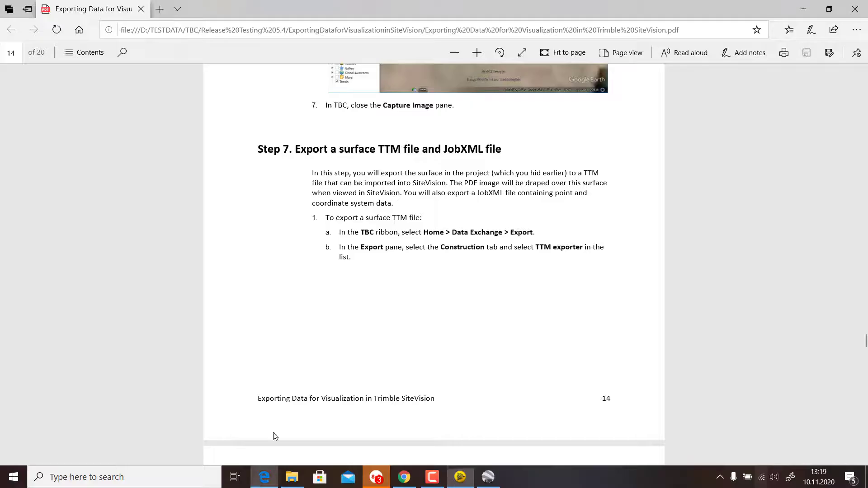
pyautogui.scroll(-8, 490, 277)
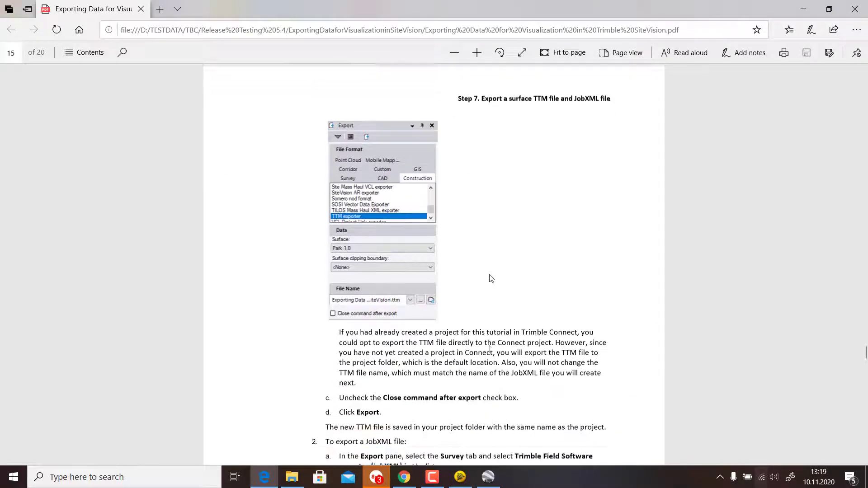
pyautogui.scroll(-2, 491, 278)
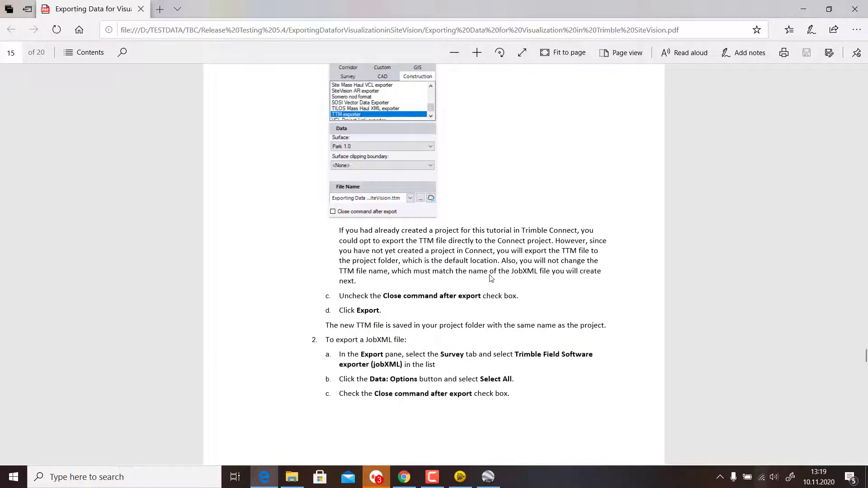
pyautogui.click(268, 475)
pyautogui.click(663, 303)
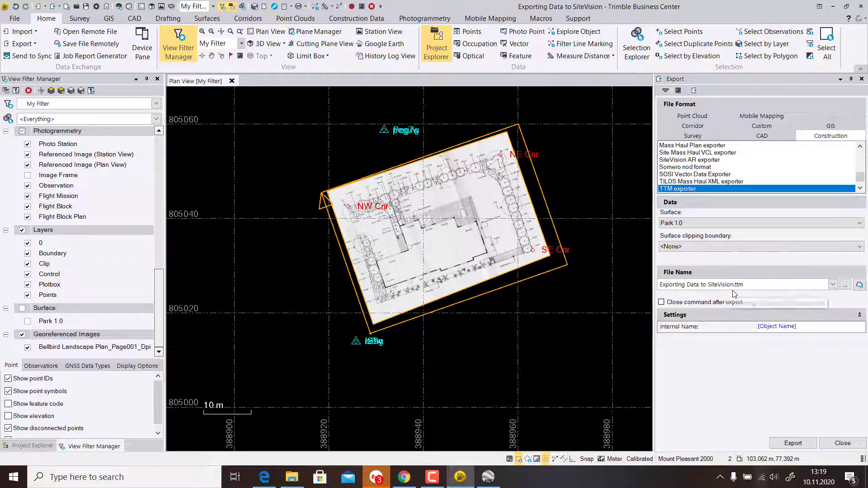
# Step: Read where the TTM file is saved, then export Park 1.0 to the TTM file
pyautogui.click(264, 477)
pyautogui.scroll(-3, 420, 309)
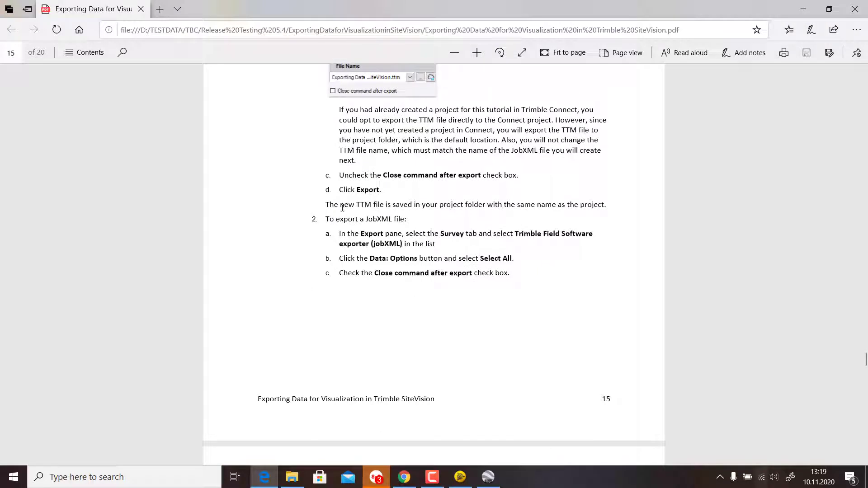
pyautogui.moveTo(332, 206); pyautogui.dragTo(601, 204)
pyautogui.click(434, 227)
pyautogui.scroll(4, 440, 252)
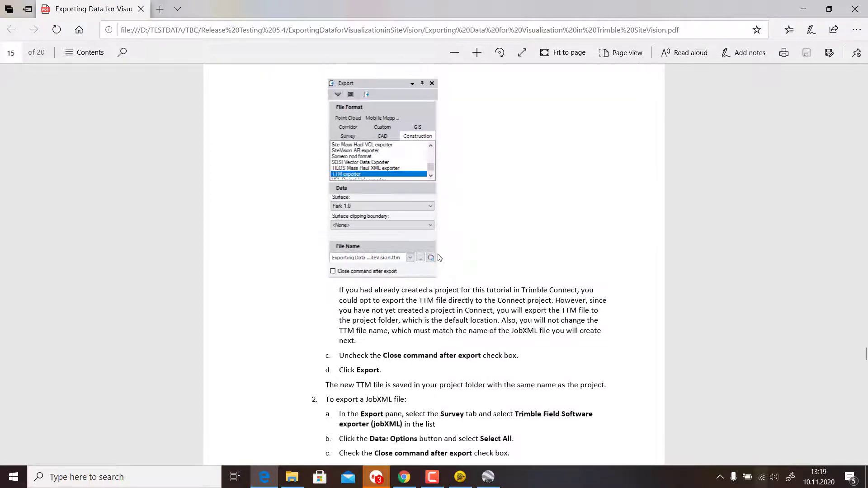
pyautogui.scroll(-3, 393, 302)
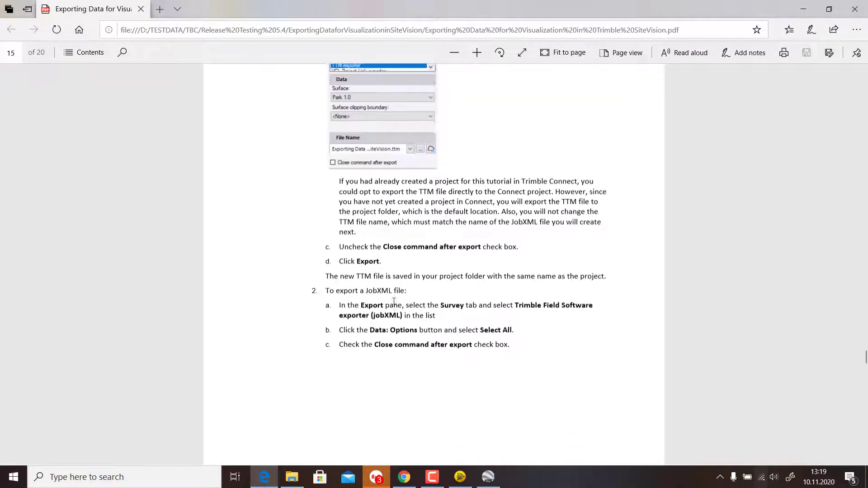
pyautogui.scroll(3, 409, 254)
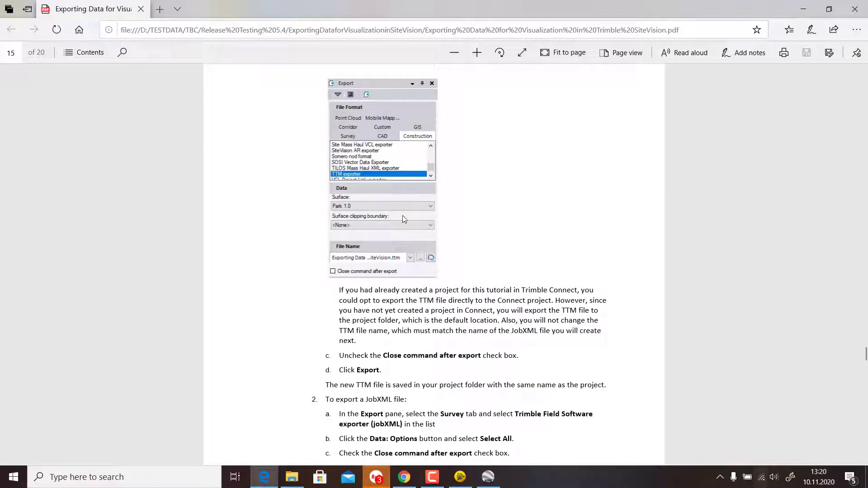
pyautogui.scroll(7, 392, 348)
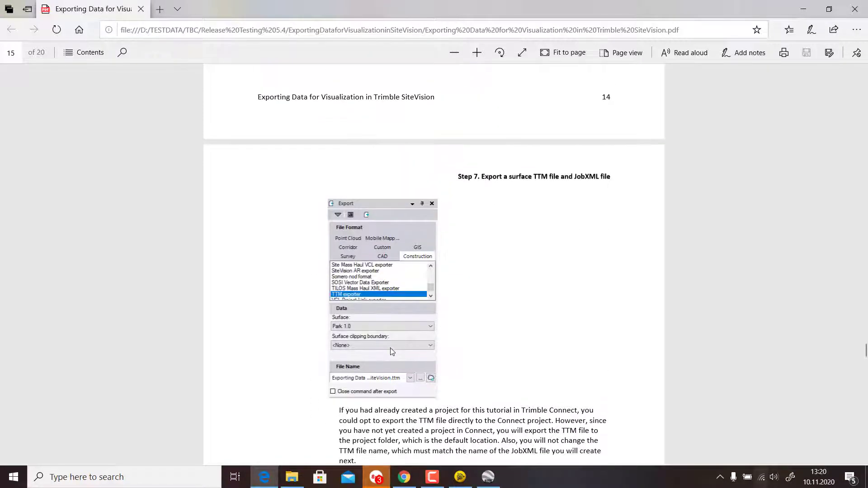
pyautogui.scroll(-9, 393, 352)
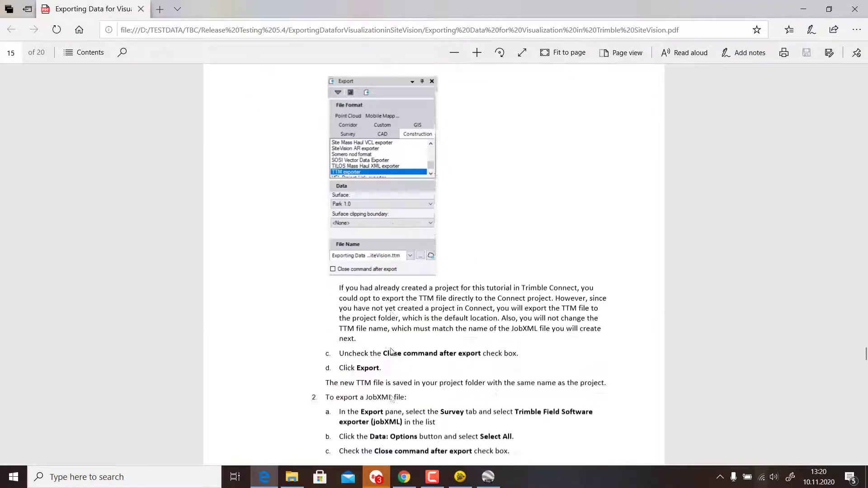
pyautogui.click(264, 477)
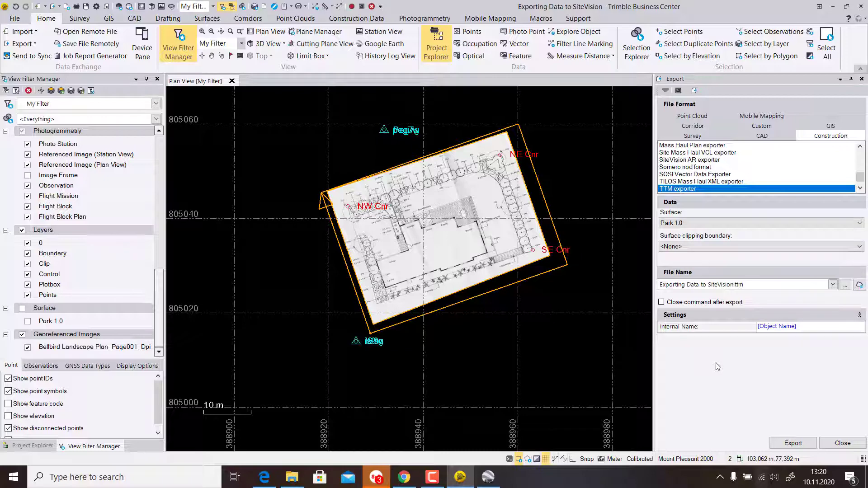
pyautogui.click(774, 445)
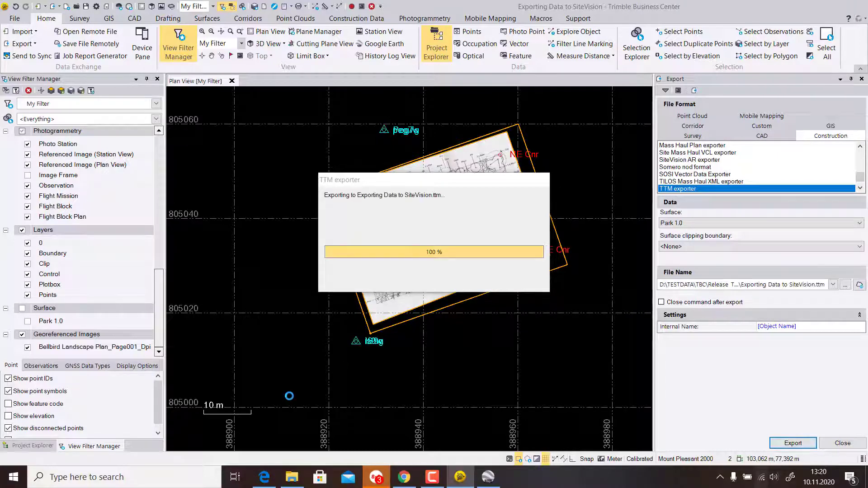
# Step: Read the guide's page 15 JobXML export steps, then return to TBC
pyautogui.click(266, 477)
pyautogui.scroll(-1, 421, 288)
pyautogui.scroll(-2, 421, 287)
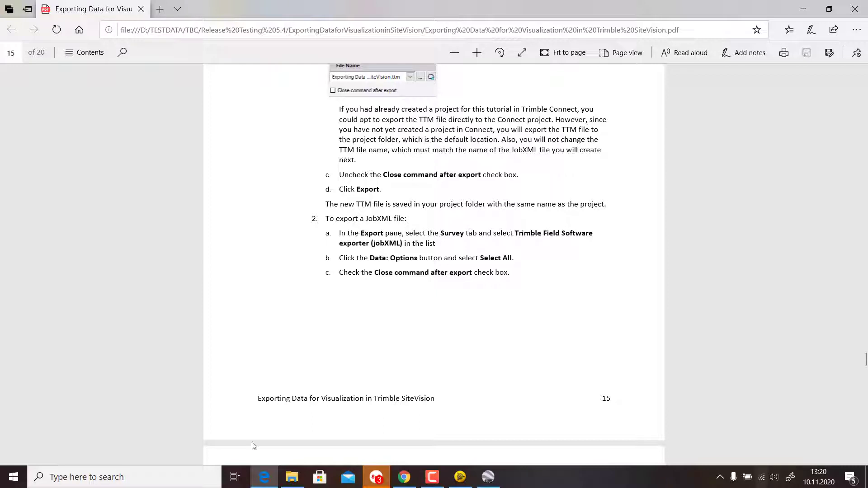
pyautogui.moveTo(264, 478)
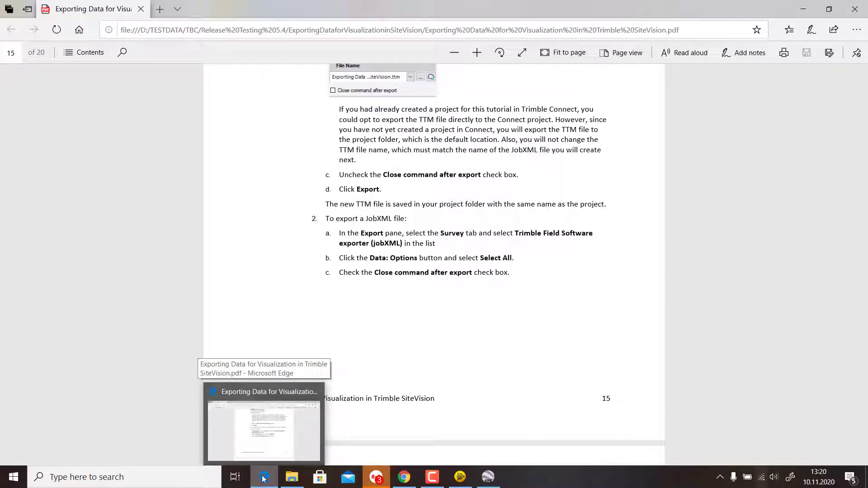
pyautogui.click(263, 478)
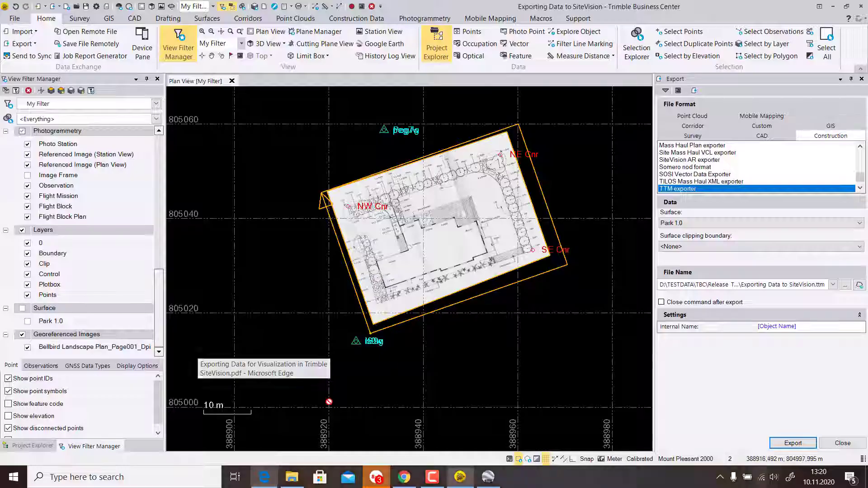
# Step: Choose the jobXML exporter, select all nine points, and enable Close command after export
pyautogui.click(688, 139)
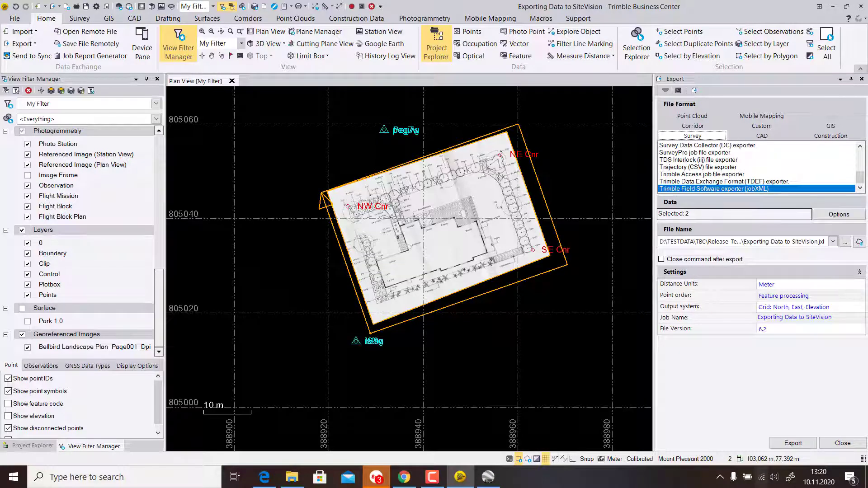
pyautogui.click(749, 216)
pyautogui.click(768, 228)
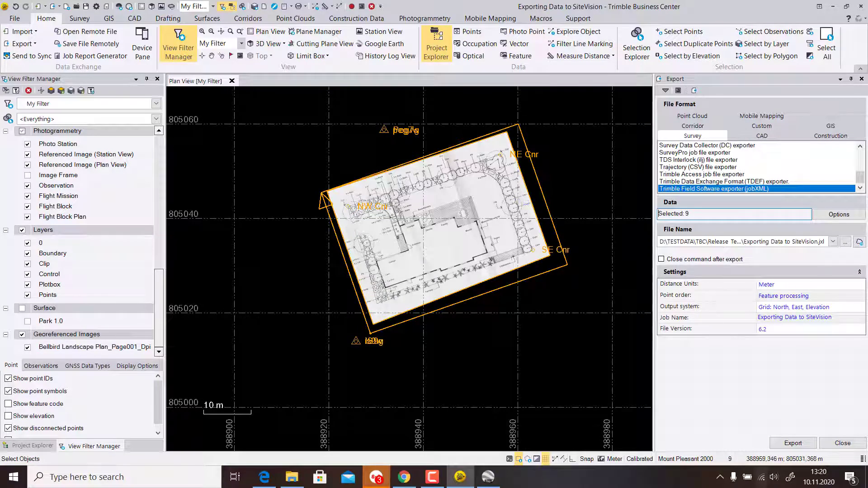
pyautogui.click(662, 260)
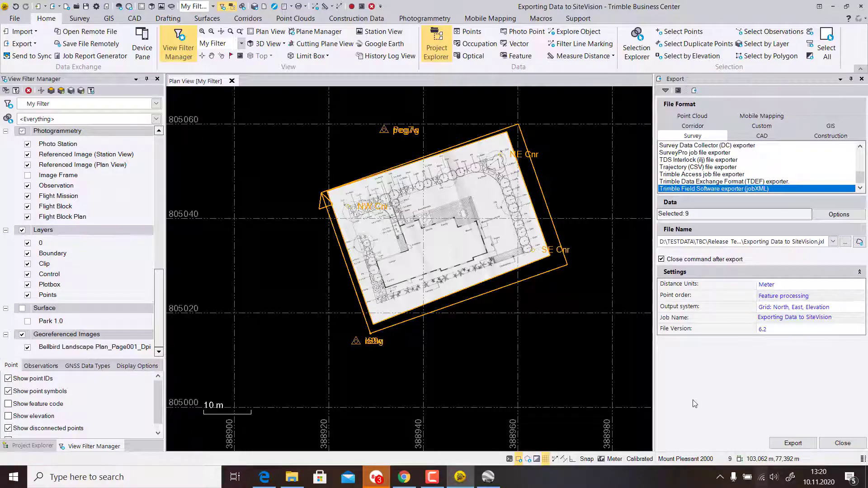
# Step: Export the points to Exporting Data to SiteVision.jxl
pyautogui.click(264, 477)
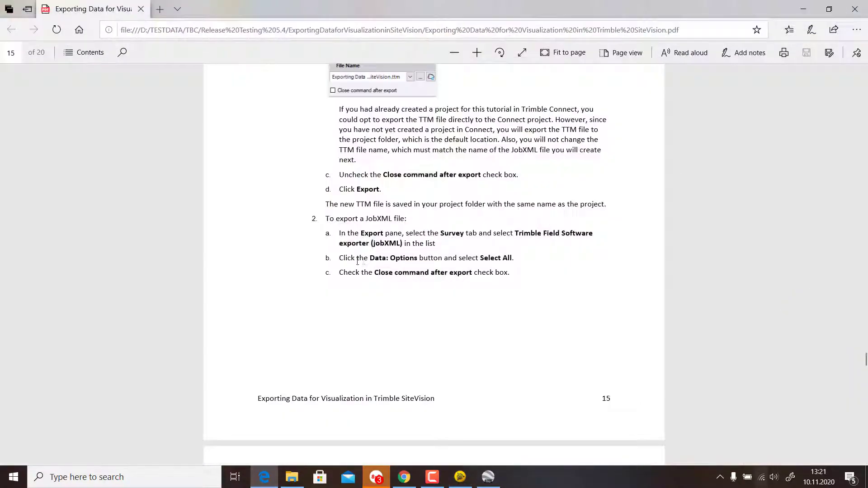
pyautogui.scroll(-10, 400, 274)
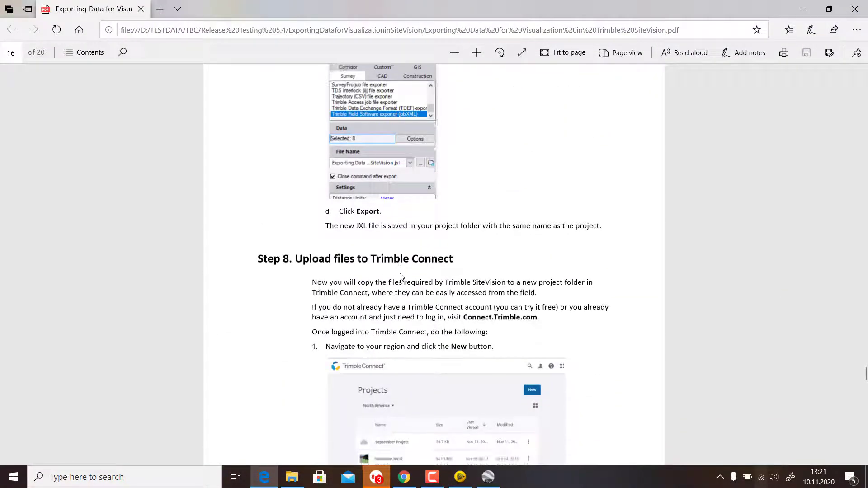
pyautogui.click(264, 470)
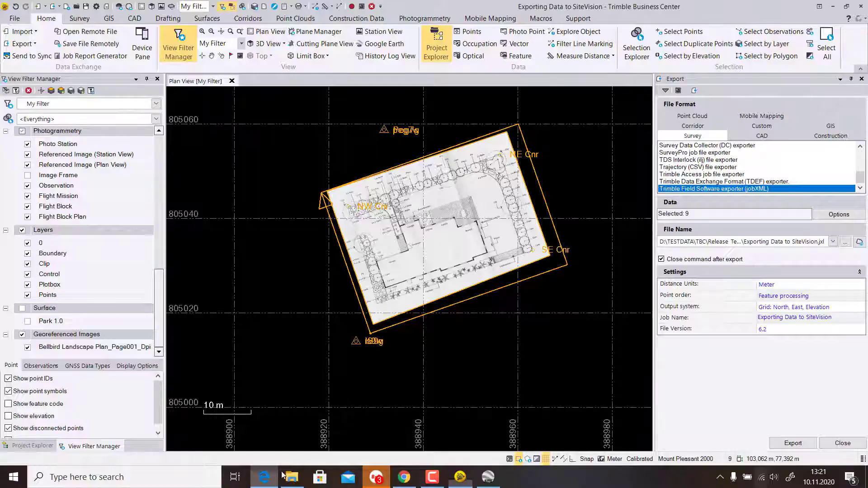
pyautogui.click(793, 443)
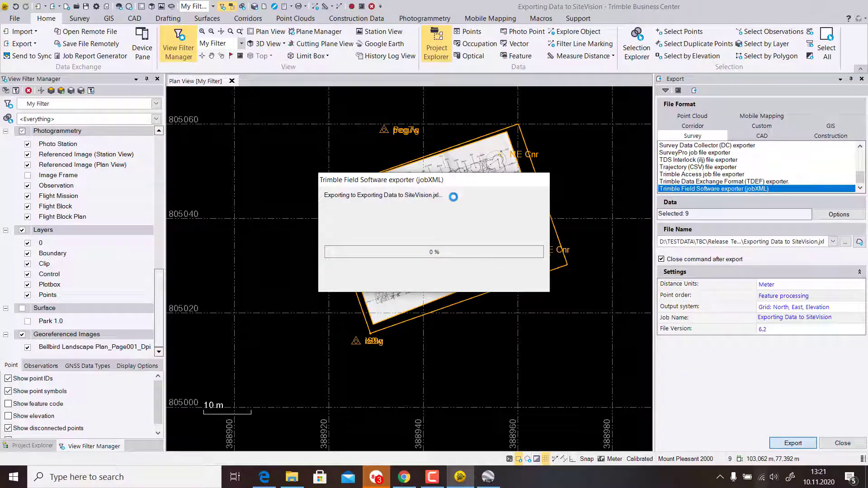
# Step: Review the guide's Step 8, verify the PGW, PNG, JXL and TTM files in SiteVision Tutorial, then sign out
pyautogui.click(264, 477)
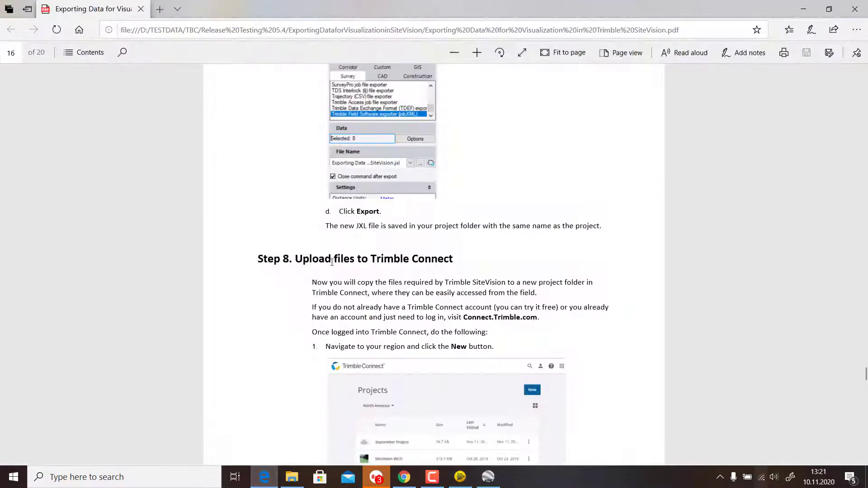
pyautogui.scroll(-3, 344, 163)
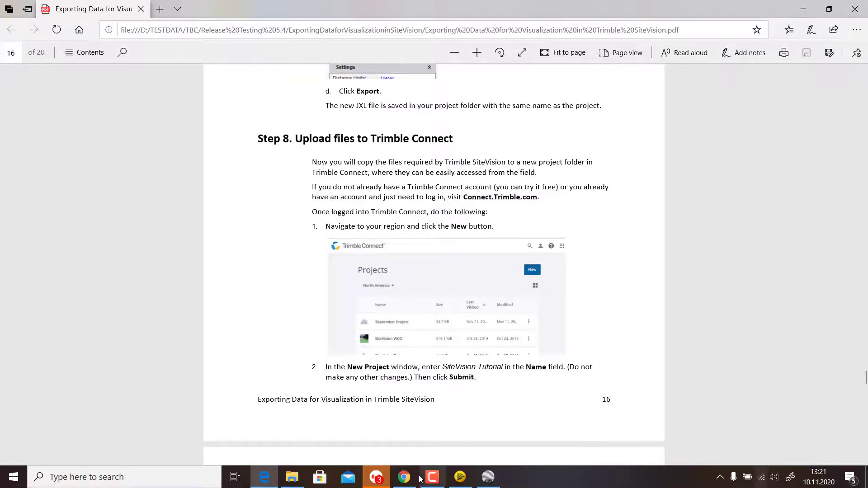
pyautogui.click(404, 477)
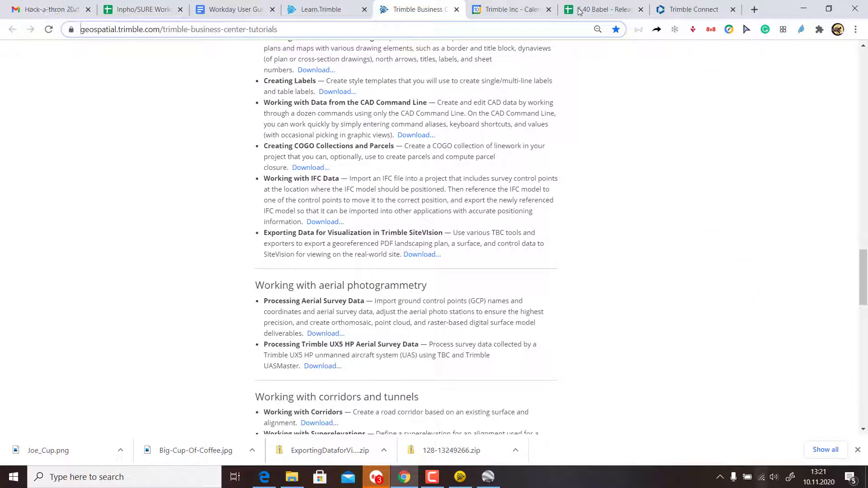
pyautogui.click(692, 10)
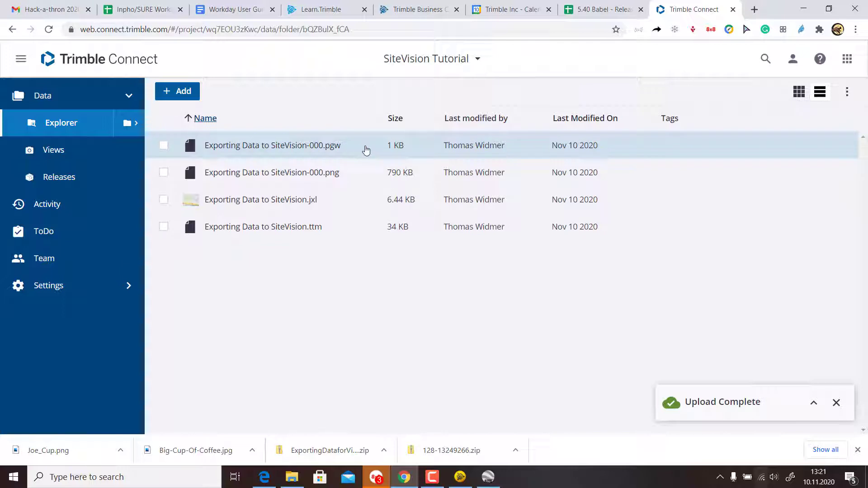
pyautogui.click(794, 60)
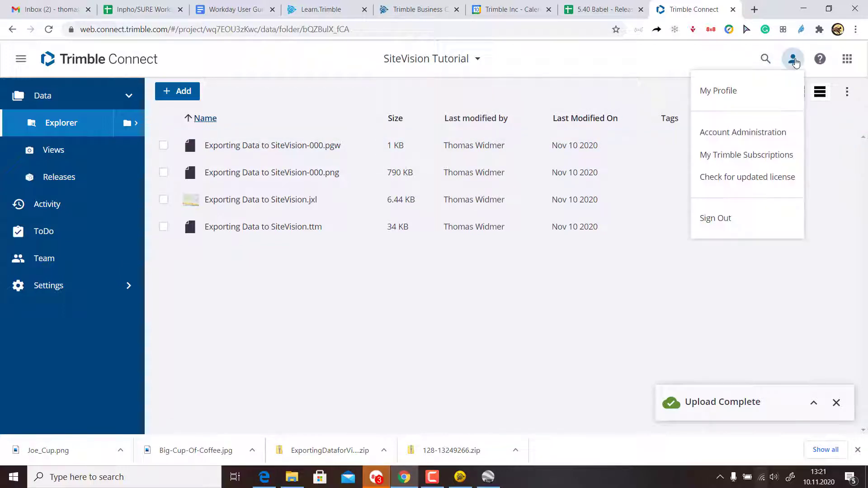
pyautogui.click(706, 221)
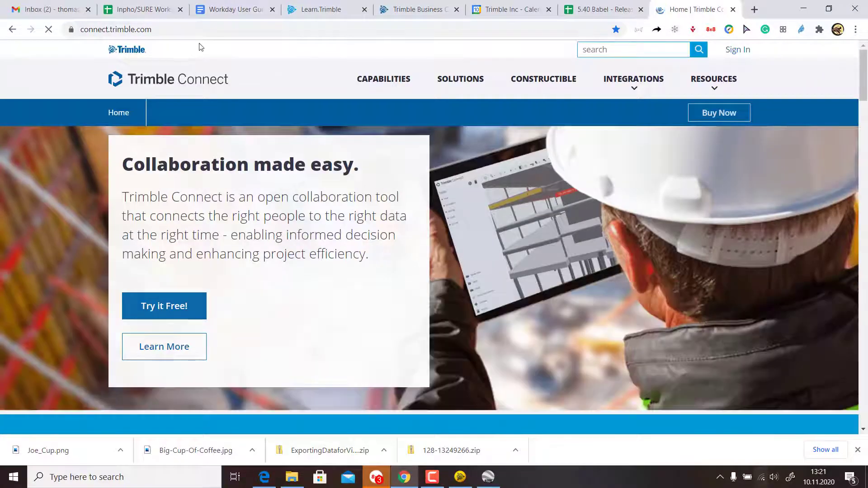
# Step: Keep Europe as the Trimble Connect project region
pyautogui.click(207, 34)
pyautogui.click(204, 31)
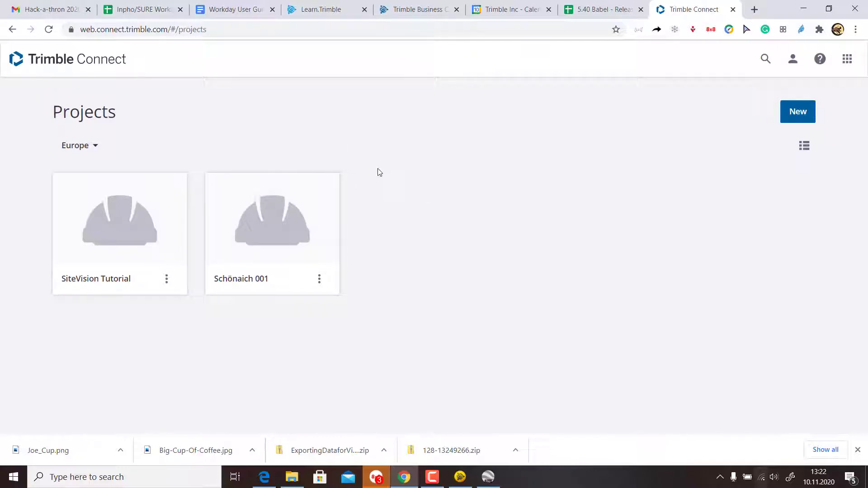
pyautogui.click(92, 145)
pyautogui.click(163, 132)
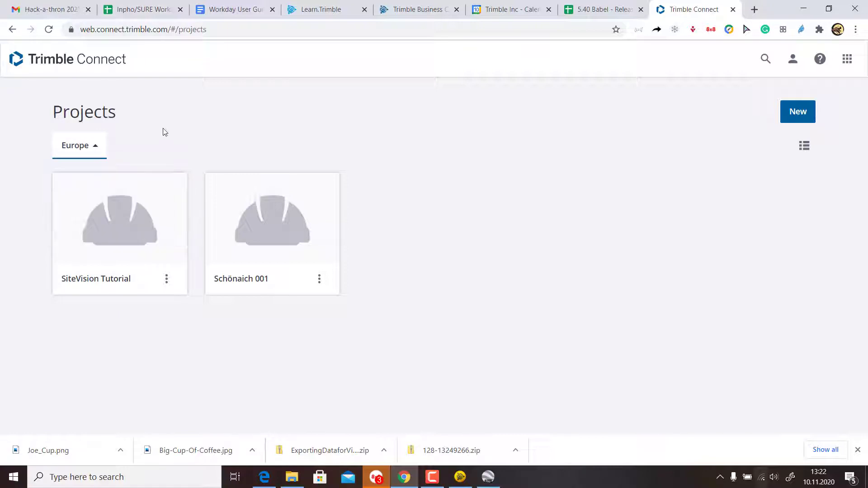
# Step: Create a new project named SiteVision Tut
pyautogui.click(787, 120)
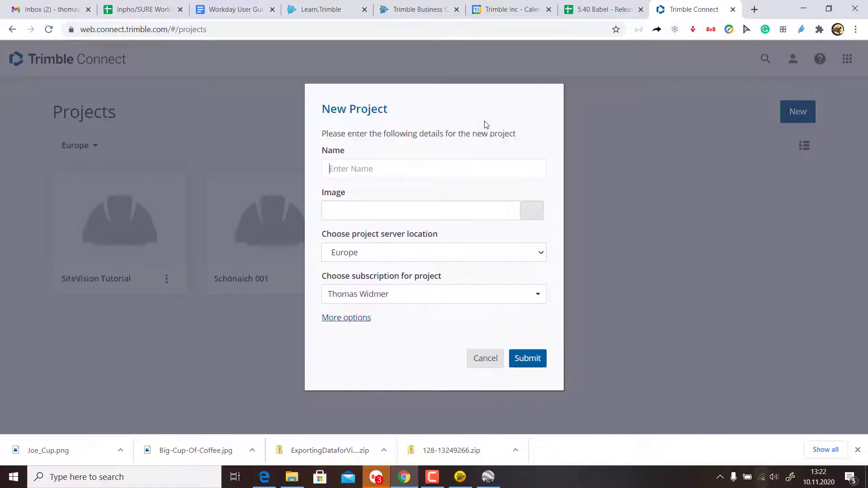
pyautogui.click(358, 174)
pyautogui.write('SiteVisio')
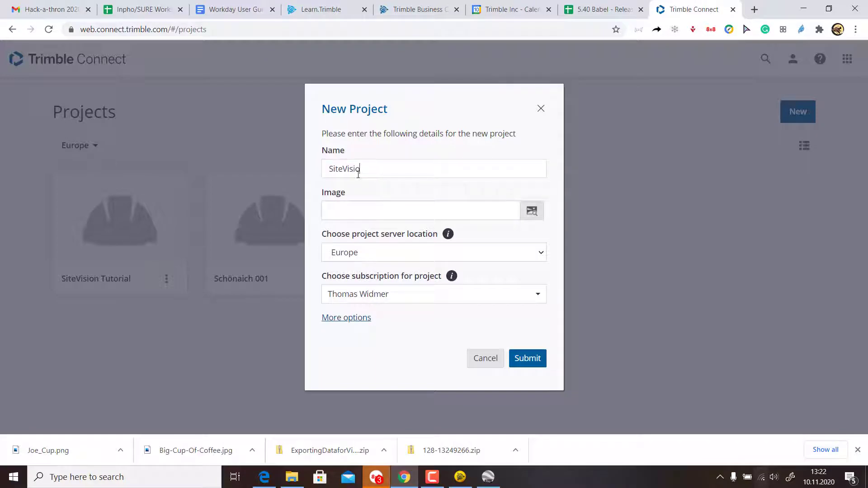
pyautogui.write('n Tut')
pyautogui.click(533, 358)
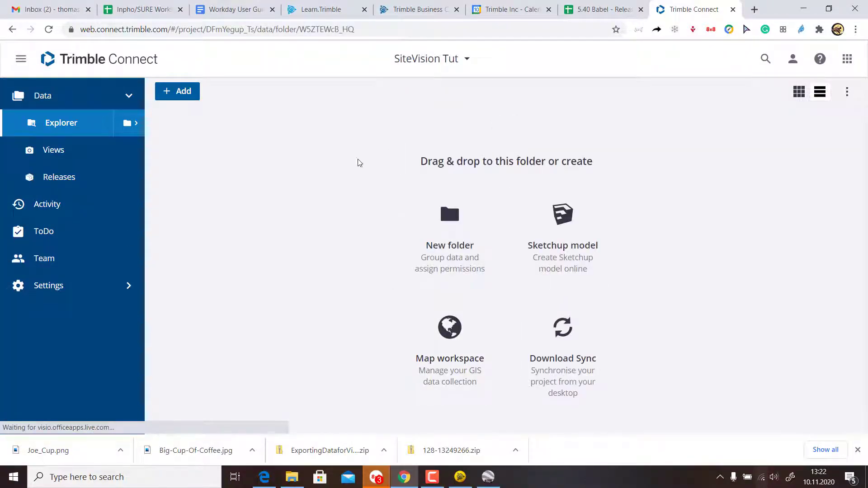
# Step: Upload the JobXML (.jxl) and TTM exports from Exporting Data to SiteVision into the project
pyautogui.click(292, 477)
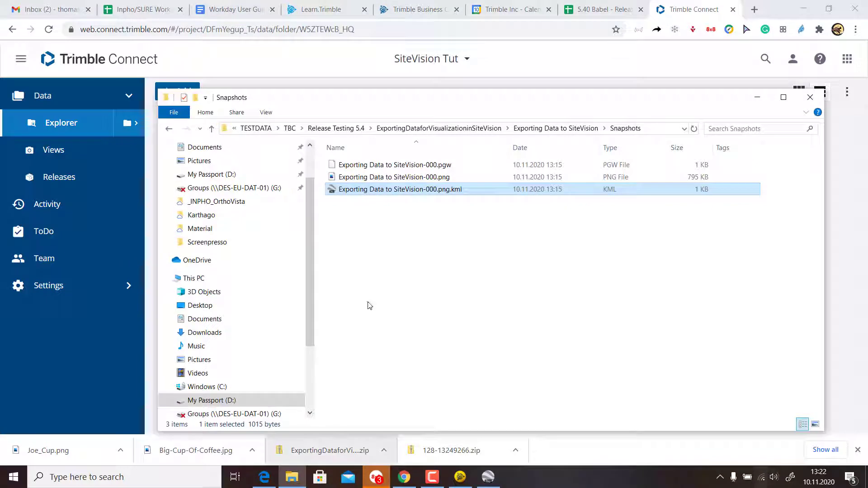
pyautogui.click(563, 129)
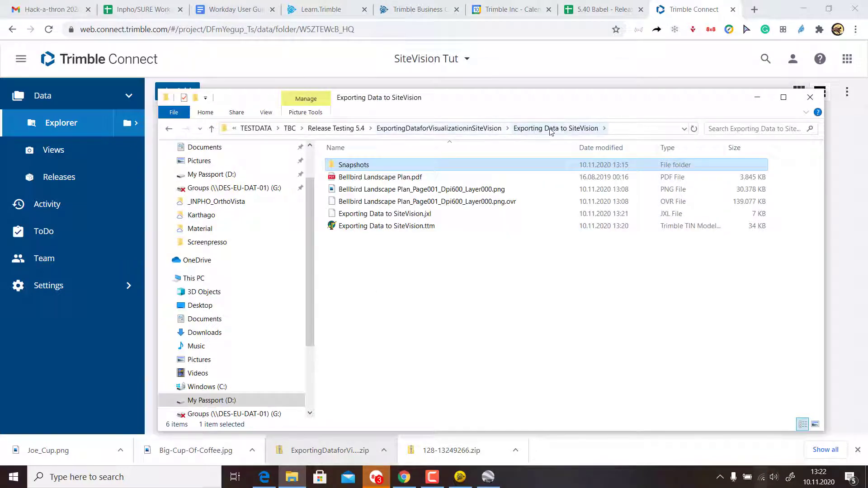
pyautogui.moveTo(460, 254); pyautogui.dragTo(409, 213)
pyautogui.moveTo(418, 104); pyautogui.dragTo(508, 250)
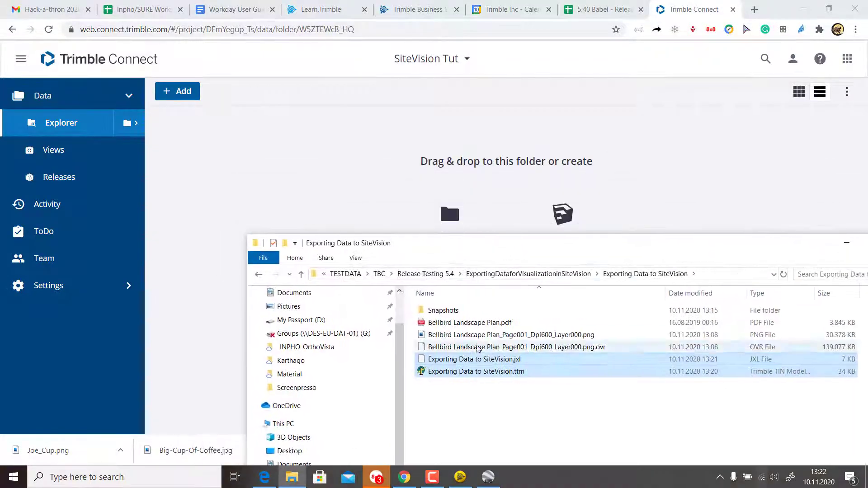
pyautogui.moveTo(481, 359); pyautogui.dragTo(329, 175)
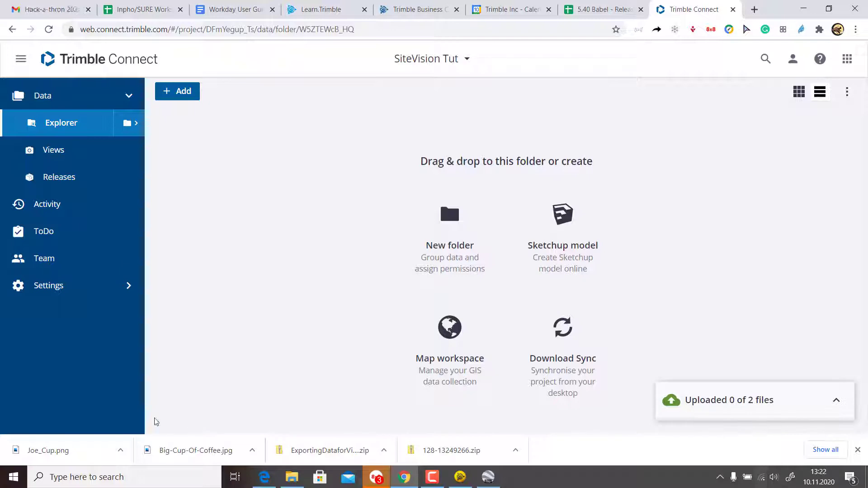
# Step: Upload the PGW world file and PNG image from the Snapshots folder into the project
pyautogui.moveTo(292, 479)
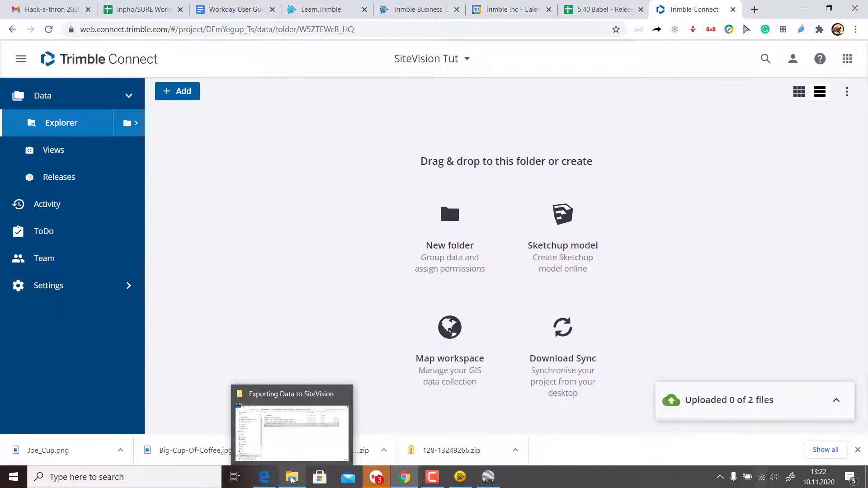
pyautogui.click(292, 430)
pyautogui.doubleClick(484, 312)
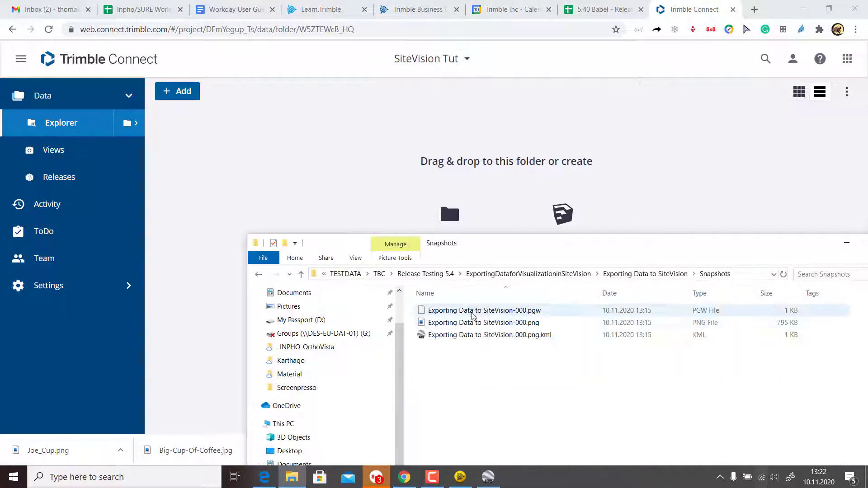
pyautogui.click(507, 315)
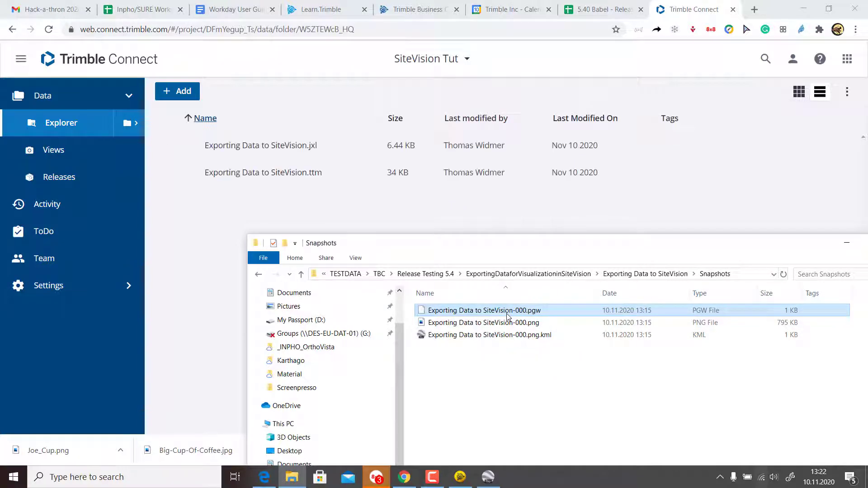
pyautogui.keyDown('ctrl'); pyautogui.click(500, 322); pyautogui.keyUp('ctrl')
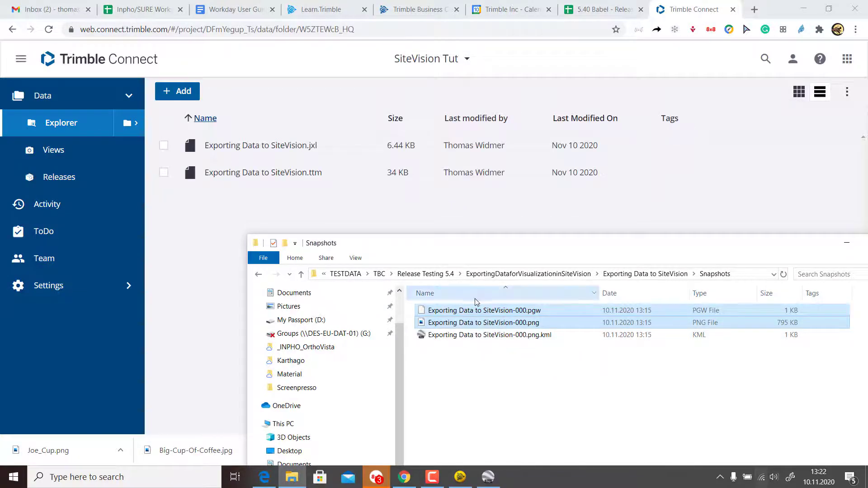
pyautogui.moveTo(476, 312); pyautogui.dragTo(384, 221)
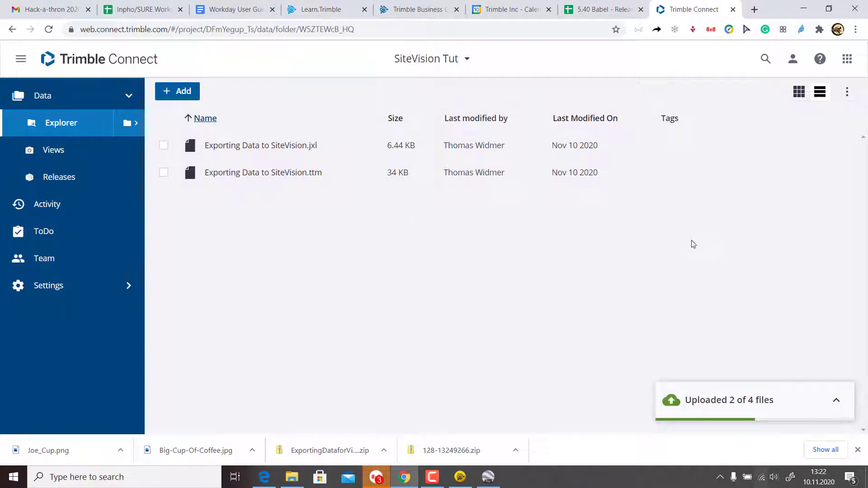
# Step: Read the PDF guide's upload steps, noting the jxl and ttm file extensions
pyautogui.click(264, 476)
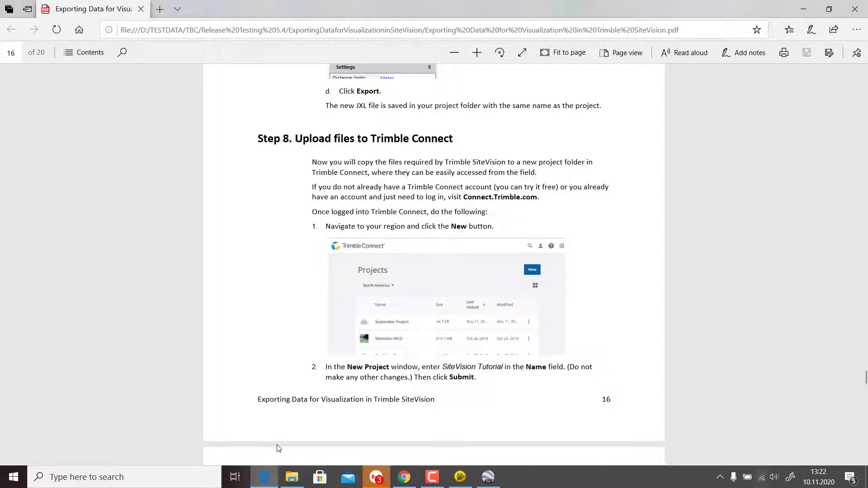
pyautogui.scroll(-4, 551, 259)
pyautogui.scroll(4, 550, 258)
pyautogui.scroll(-3, 492, 203)
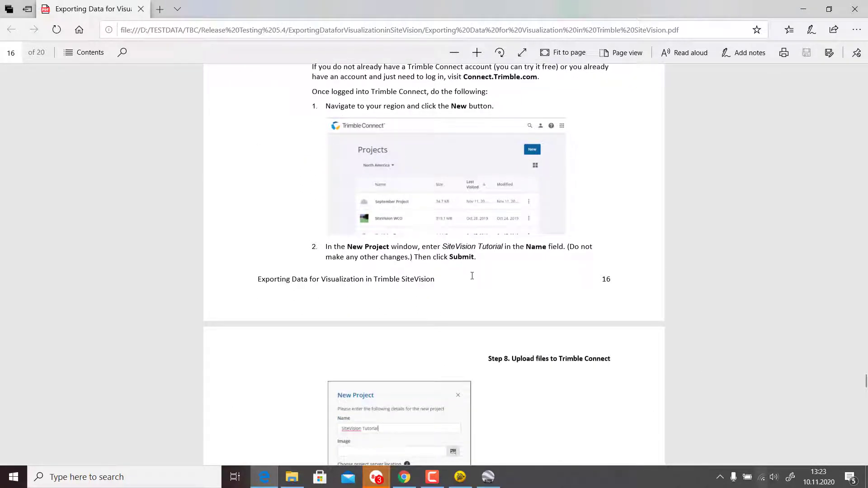
pyautogui.scroll(-2, 472, 200)
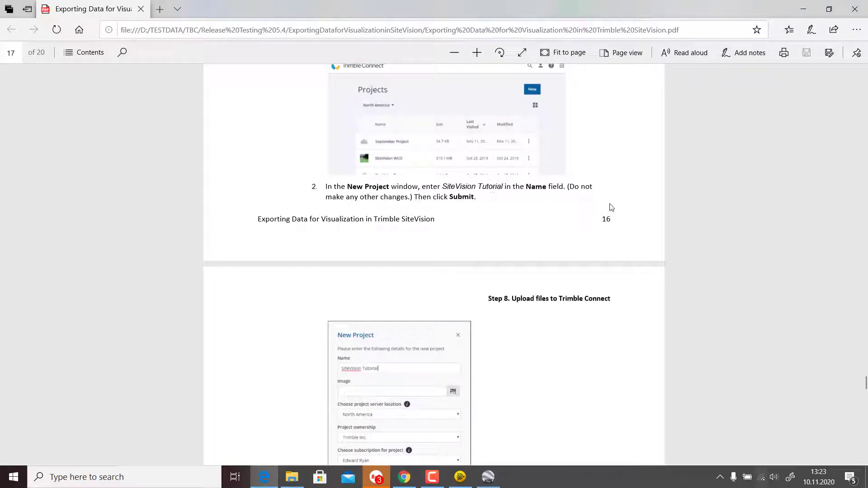
pyautogui.scroll(-1, 418, 211)
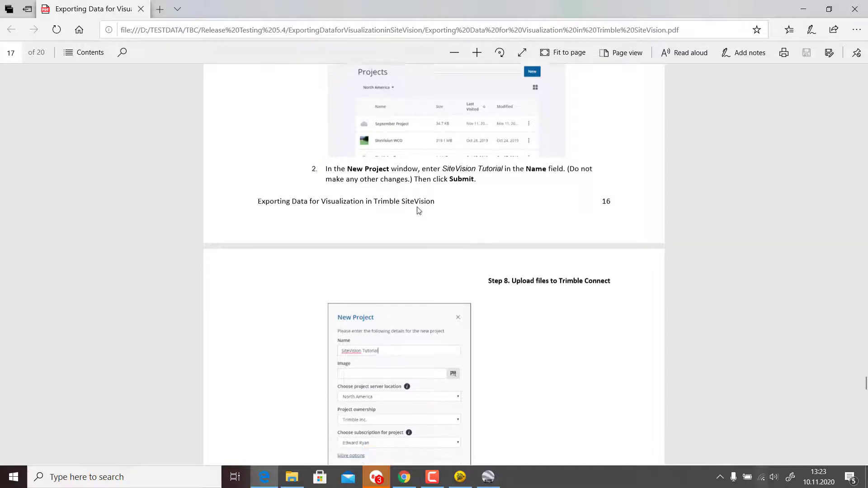
pyautogui.scroll(-10, 418, 211)
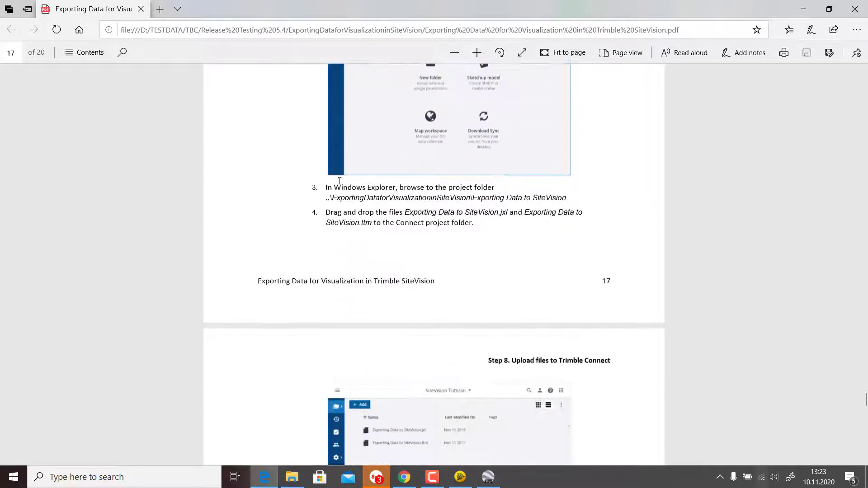
pyautogui.scroll(1, 466, 166)
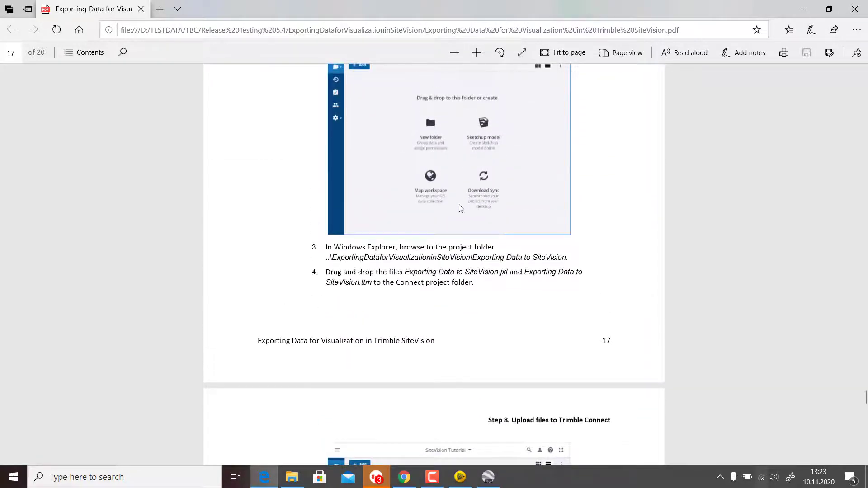
pyautogui.scroll(-1, 460, 208)
pyautogui.doubleClick(501, 213)
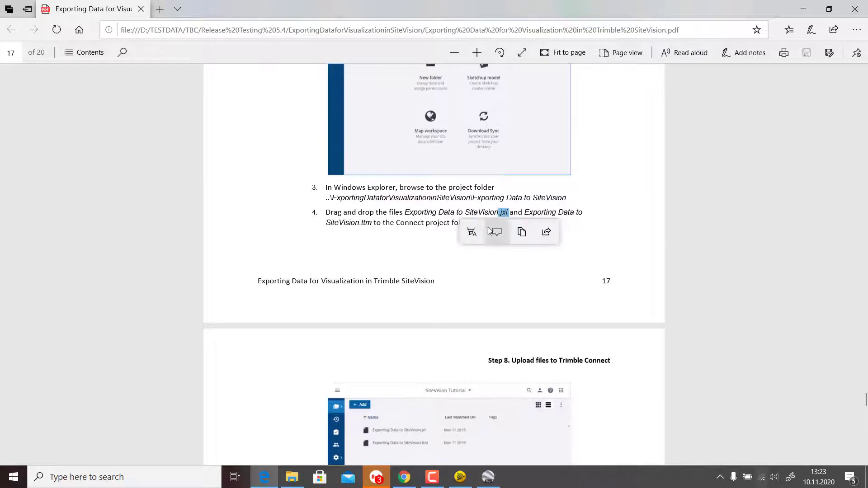
pyautogui.click(367, 224)
pyautogui.doubleClick(362, 224)
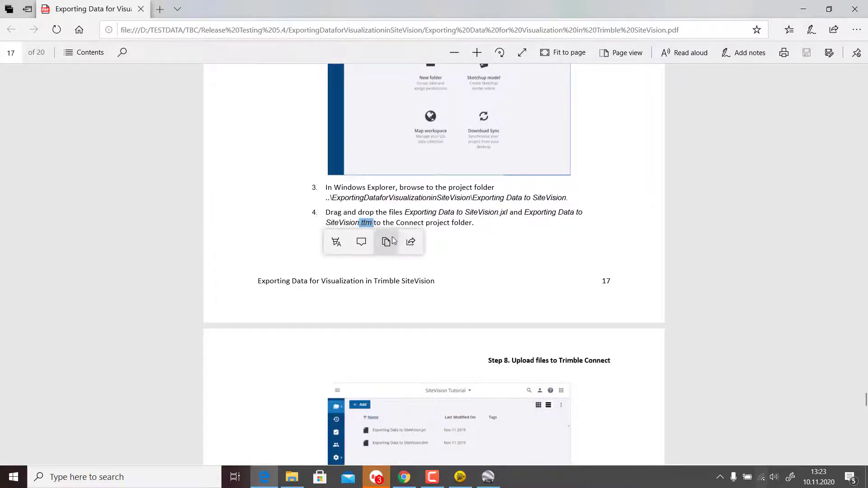
pyautogui.scroll(-4, 455, 235)
pyautogui.scroll(-4, 454, 234)
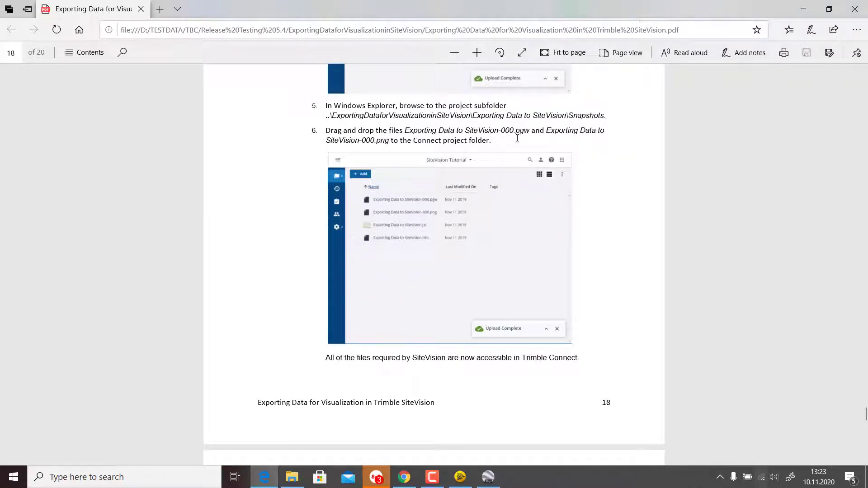
# Step: Note the pgw and png extensions, then confirm all four files finished uploading in Trimble Connect
pyautogui.doubleClick(523, 131)
pyautogui.doubleClick(382, 141)
pyautogui.scroll(-1, 409, 199)
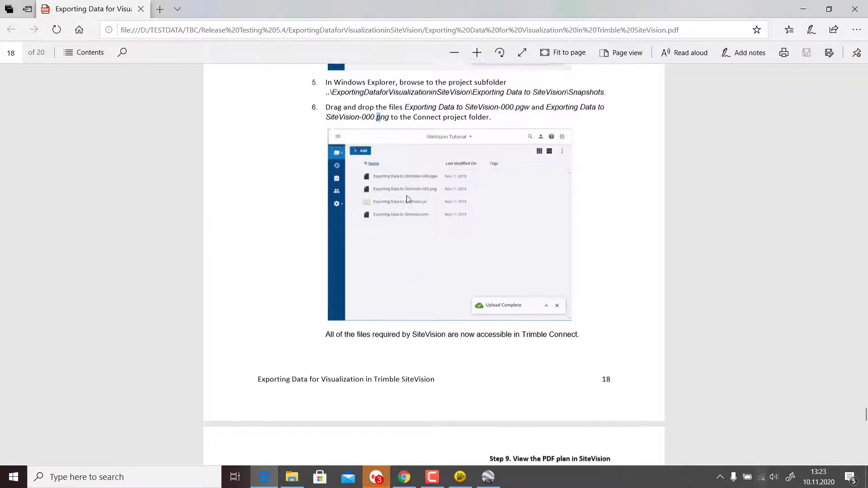
pyautogui.scroll(-6, 409, 199)
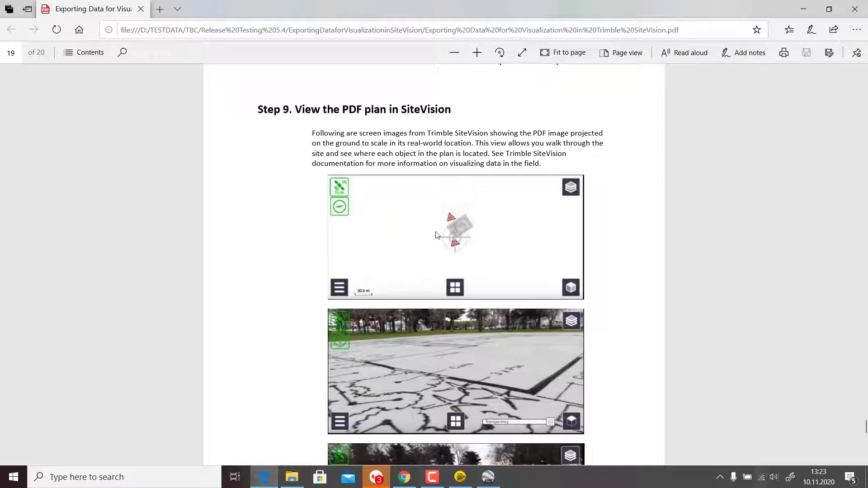
pyautogui.scroll(-3, 436, 235)
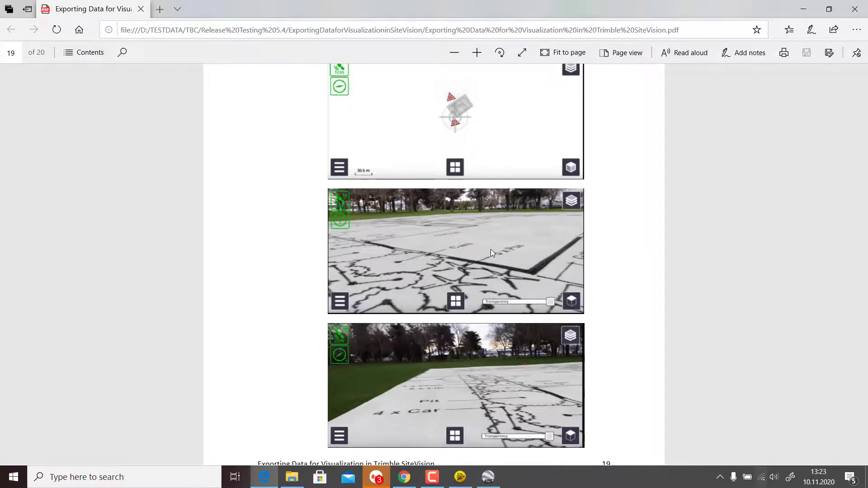
pyautogui.scroll(-6, 492, 253)
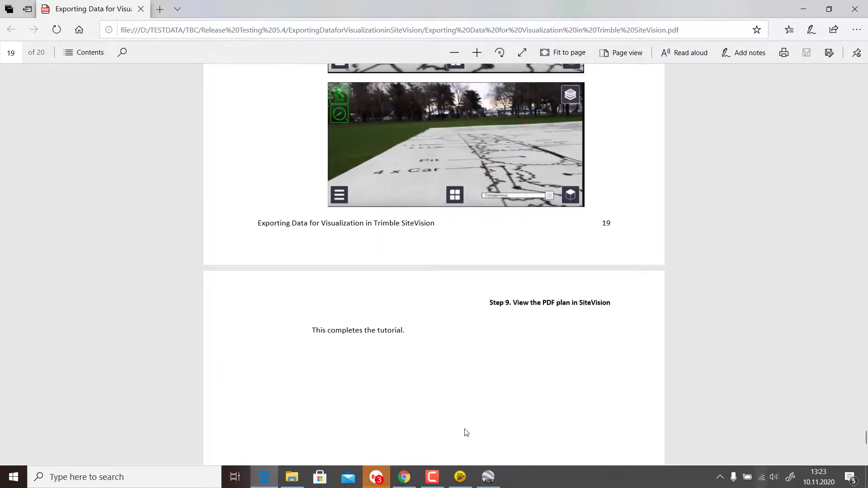
pyautogui.click(406, 477)
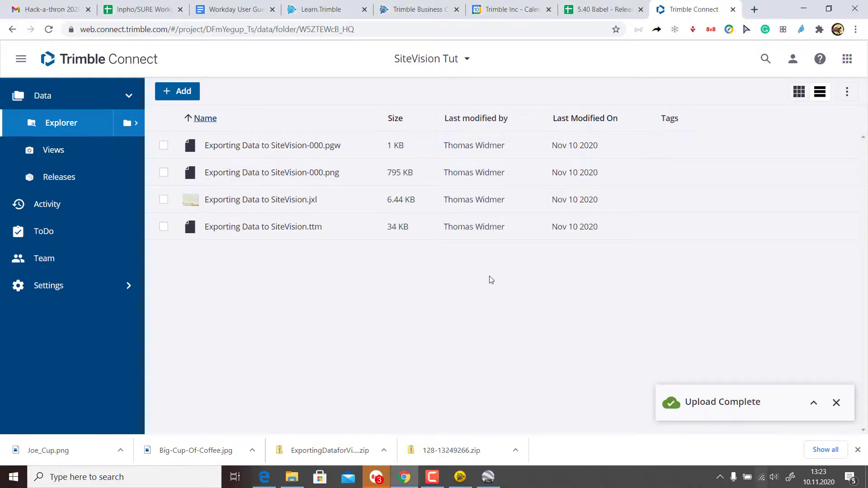